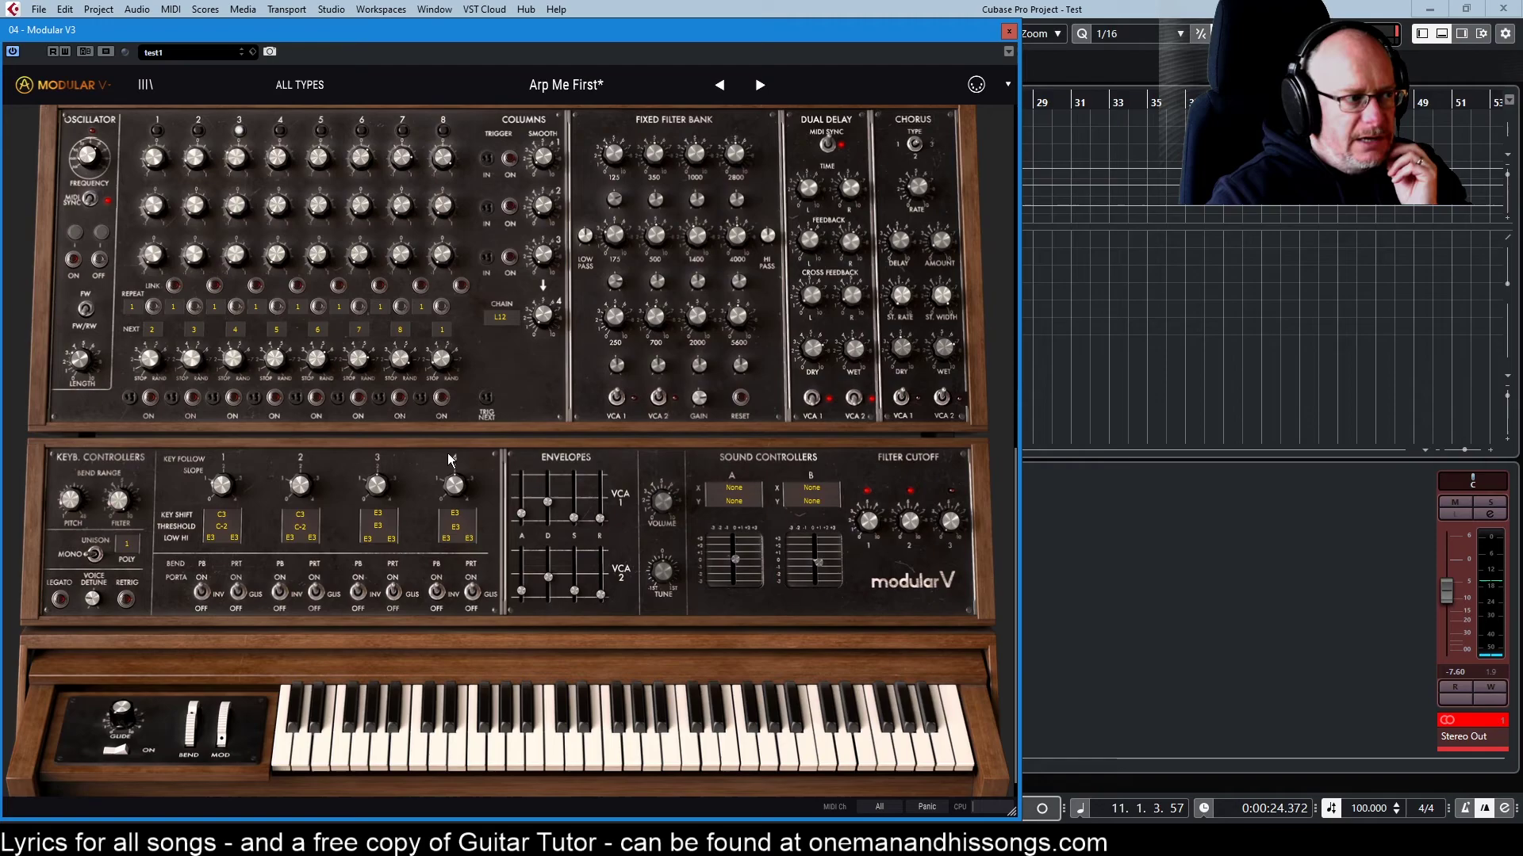
# Examine the Key Follow 1 slope setting and the Driver 1 keyboard choice that refers to it.
pyautogui.moveTo(223, 489)
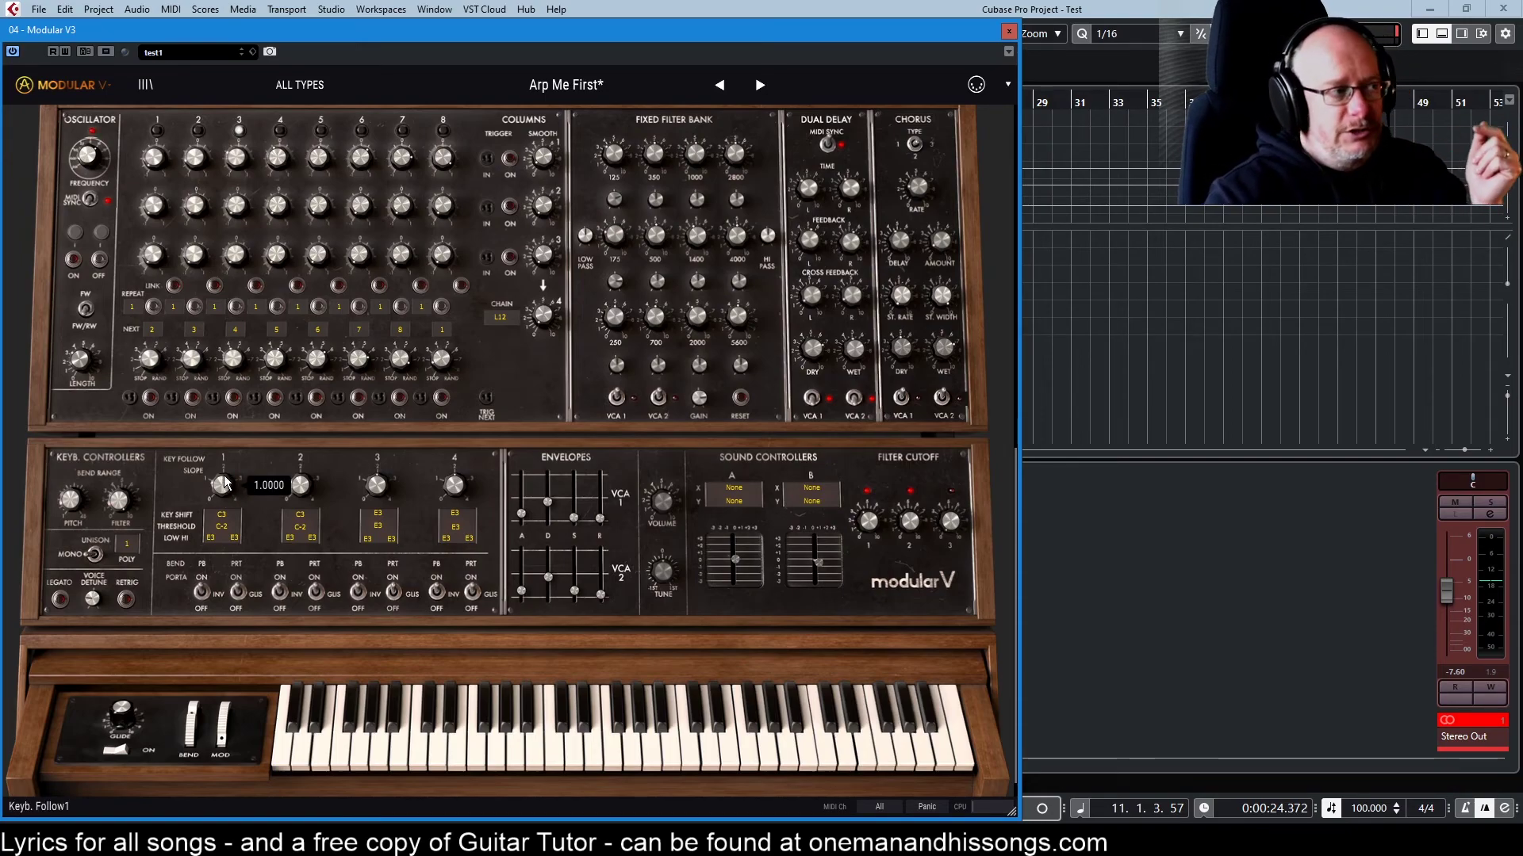
pyautogui.scroll(1, 245, 471)
pyautogui.scroll(12, 245, 471)
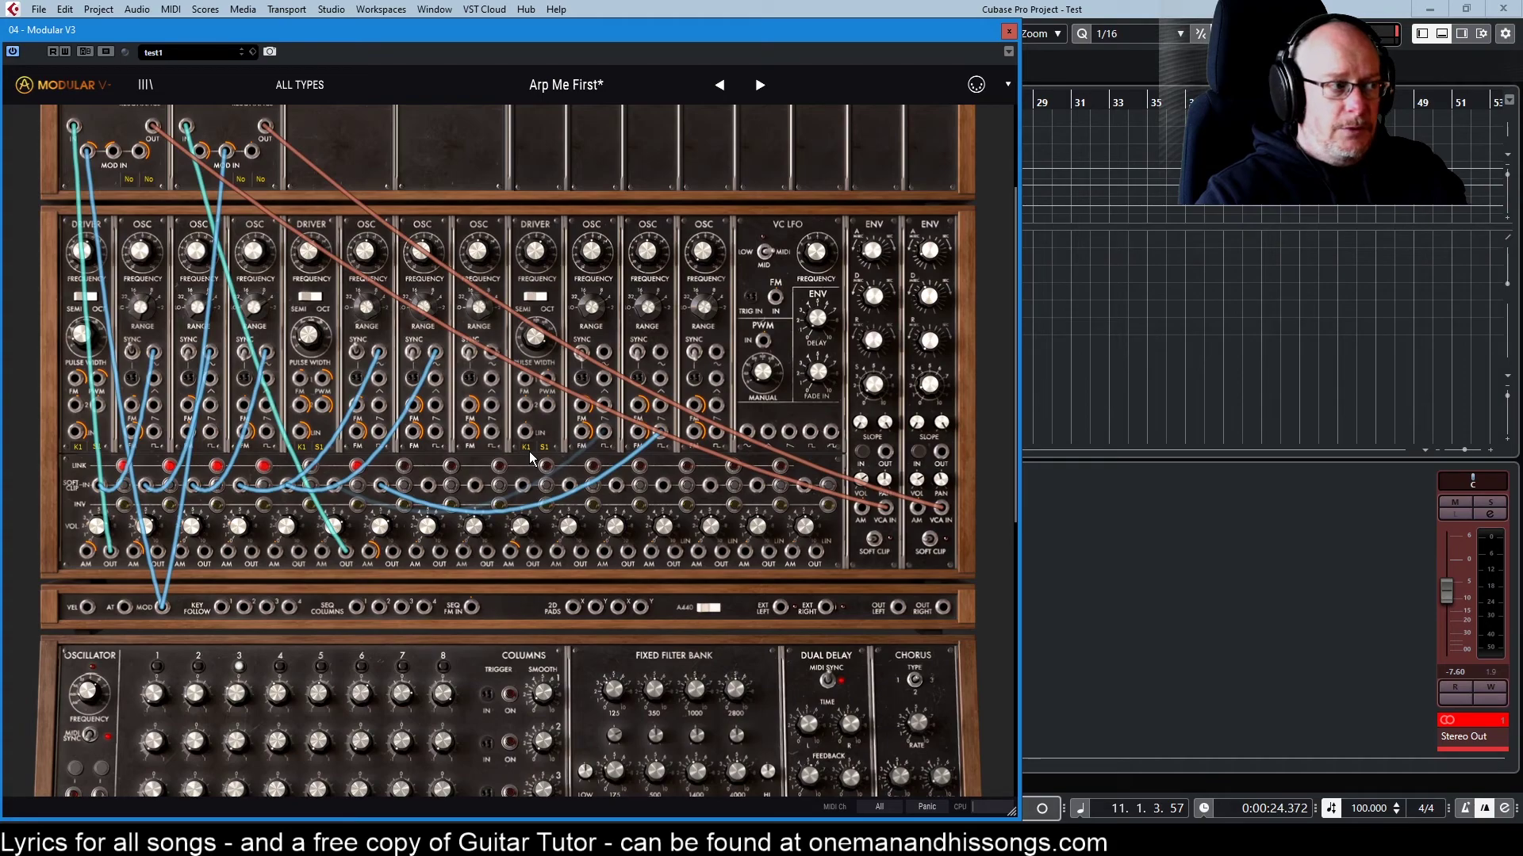
pyautogui.scroll(-6, 530, 458)
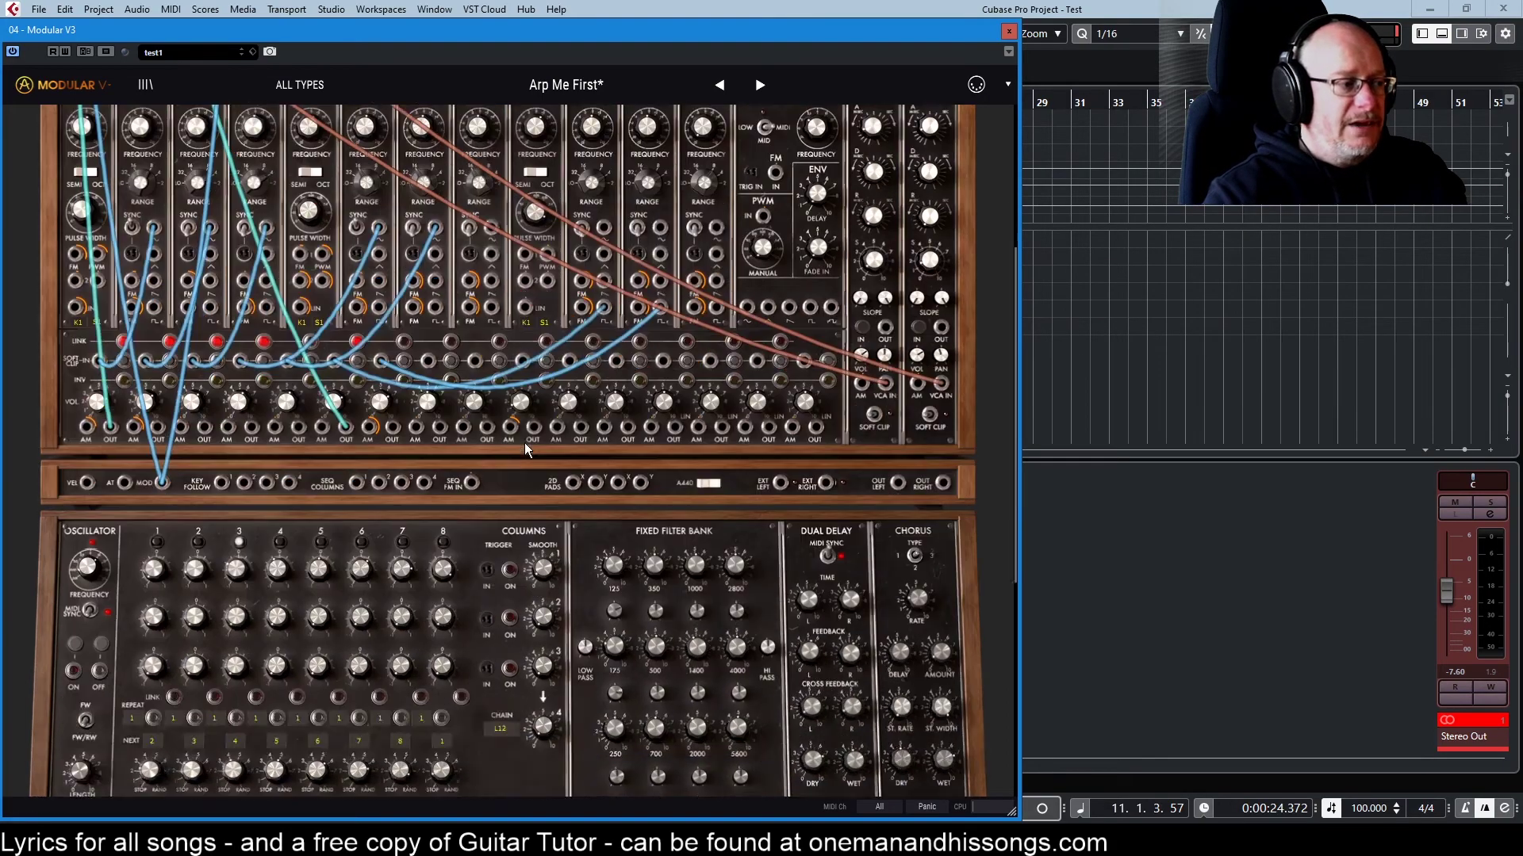
pyautogui.moveTo(225, 573)
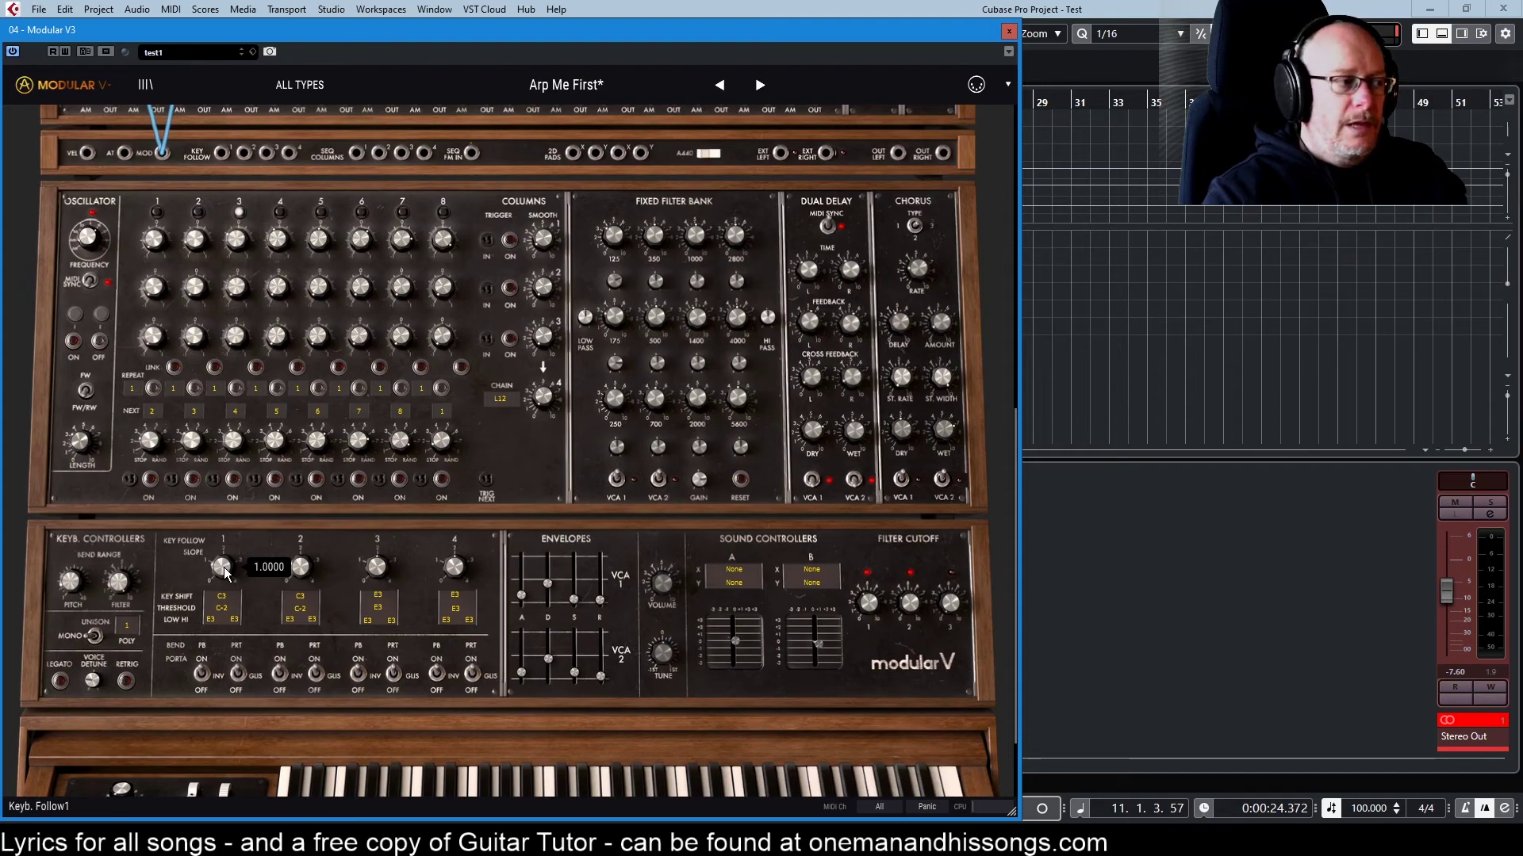
pyautogui.scroll(8, 224, 573)
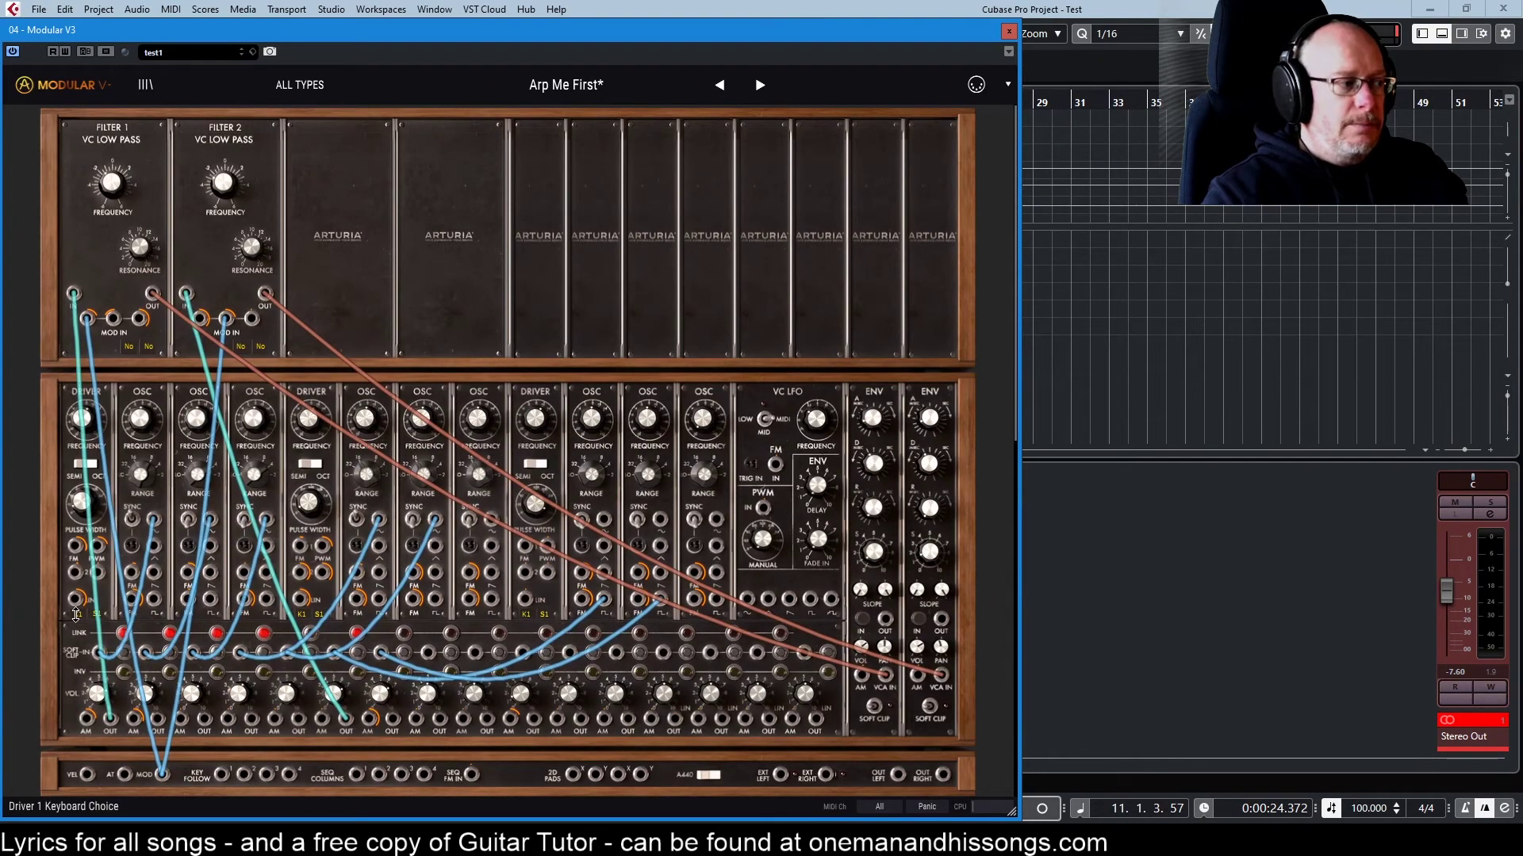
pyautogui.scroll(-8, 230, 619)
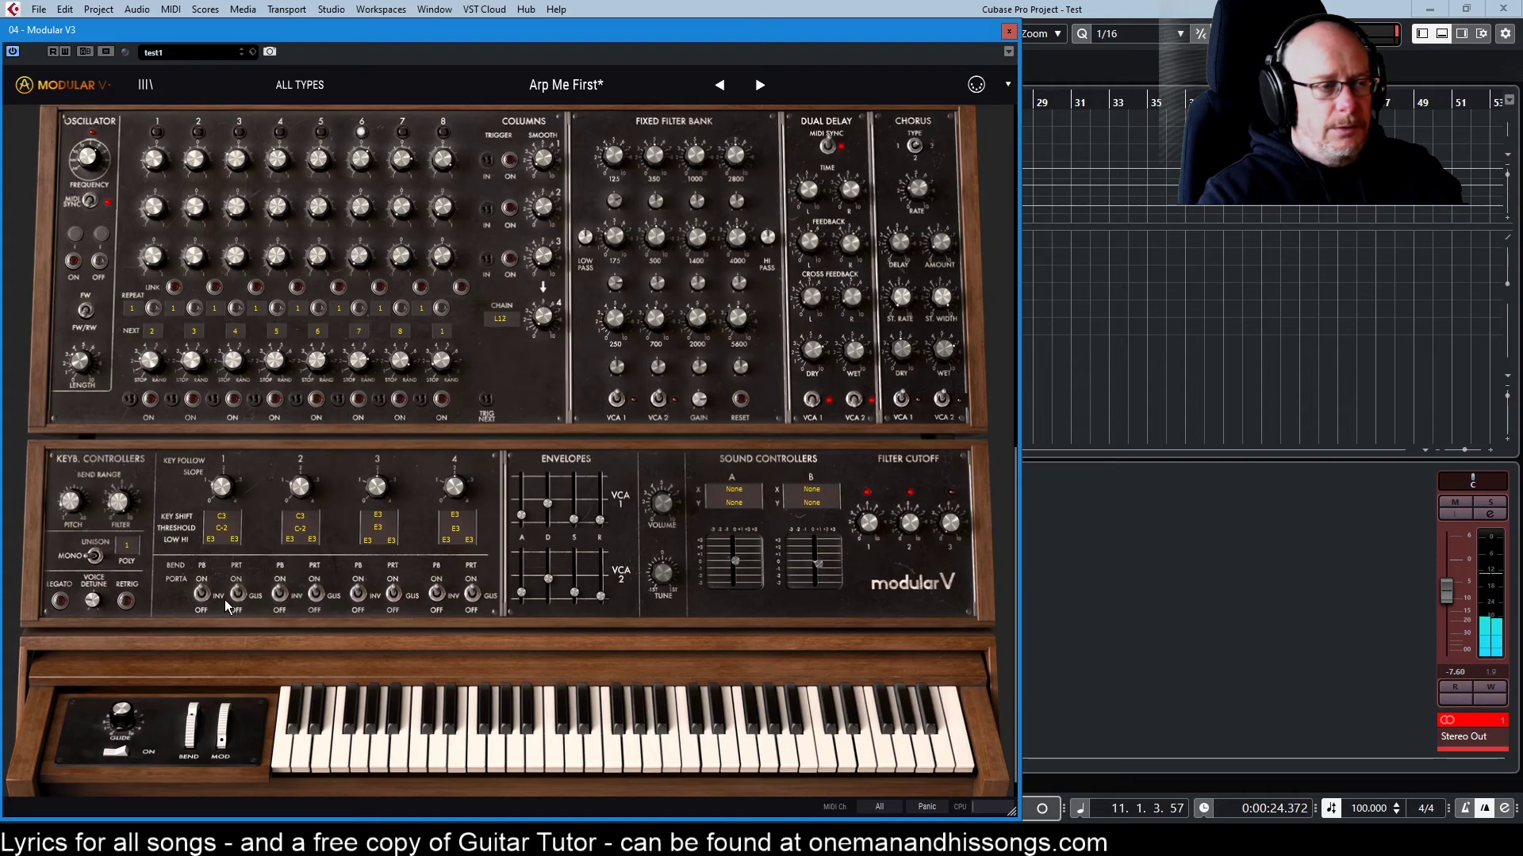
# Switch Driver 1's keyboard choice to No for a test and set it back to K1.
pyautogui.scroll(5, 410, 433)
pyautogui.scroll(1, 407, 430)
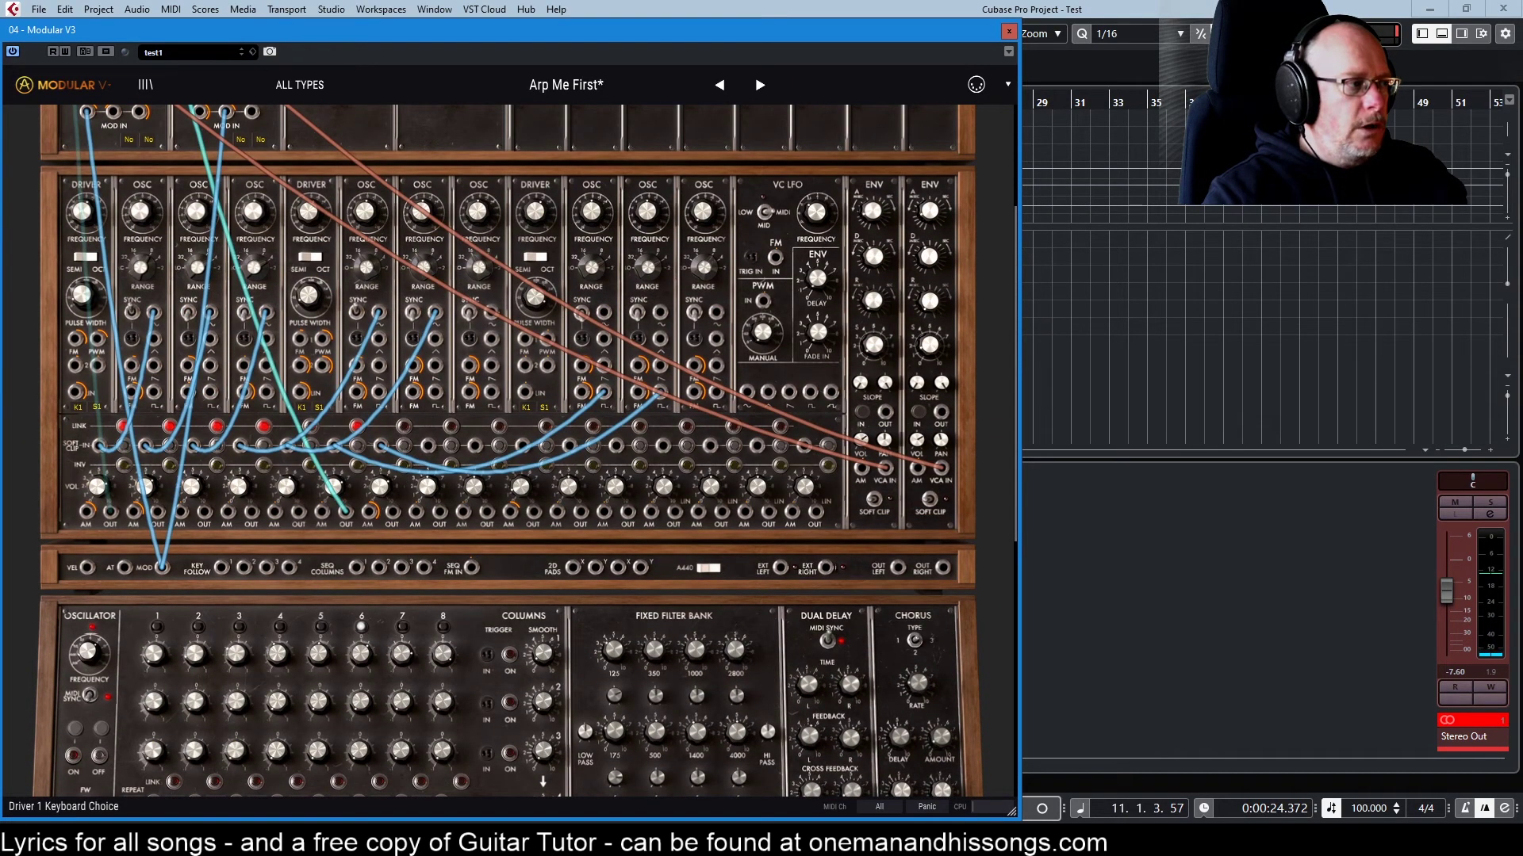
pyautogui.click(78, 407)
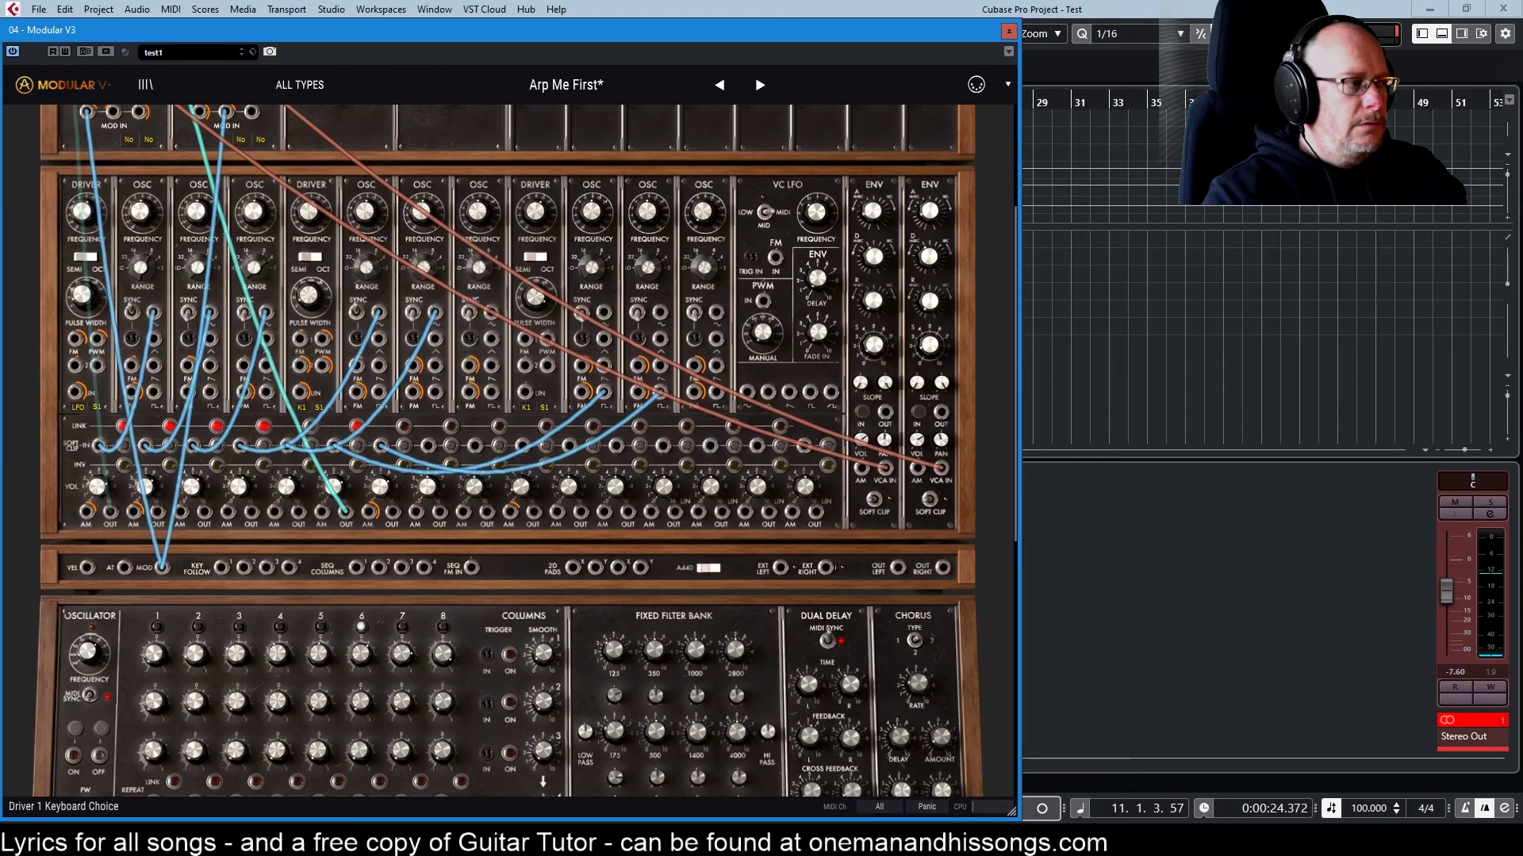
pyautogui.click(78, 407)
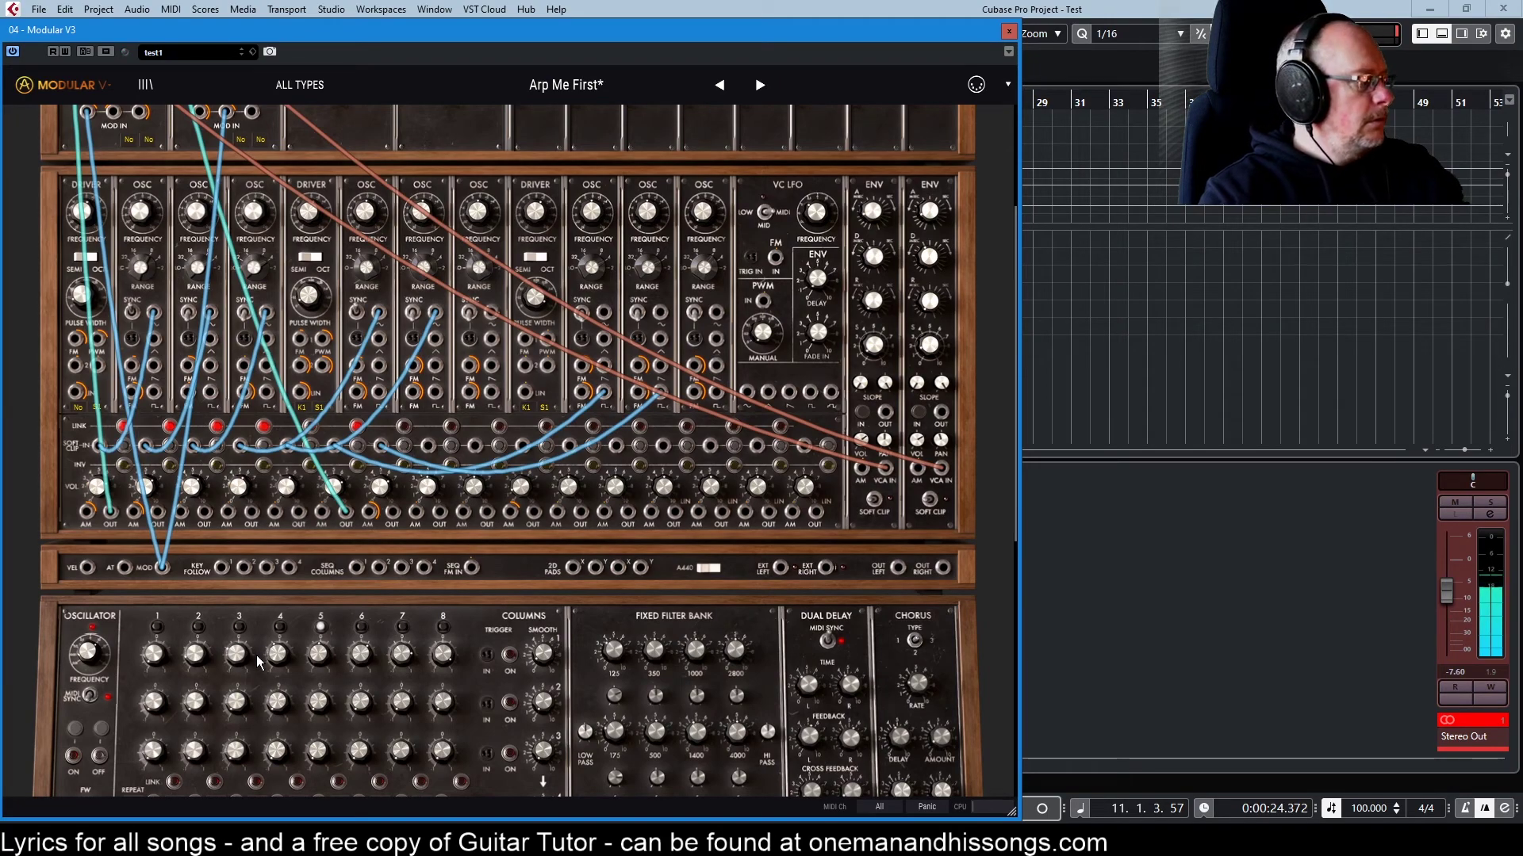
pyautogui.moveTo(276, 698)
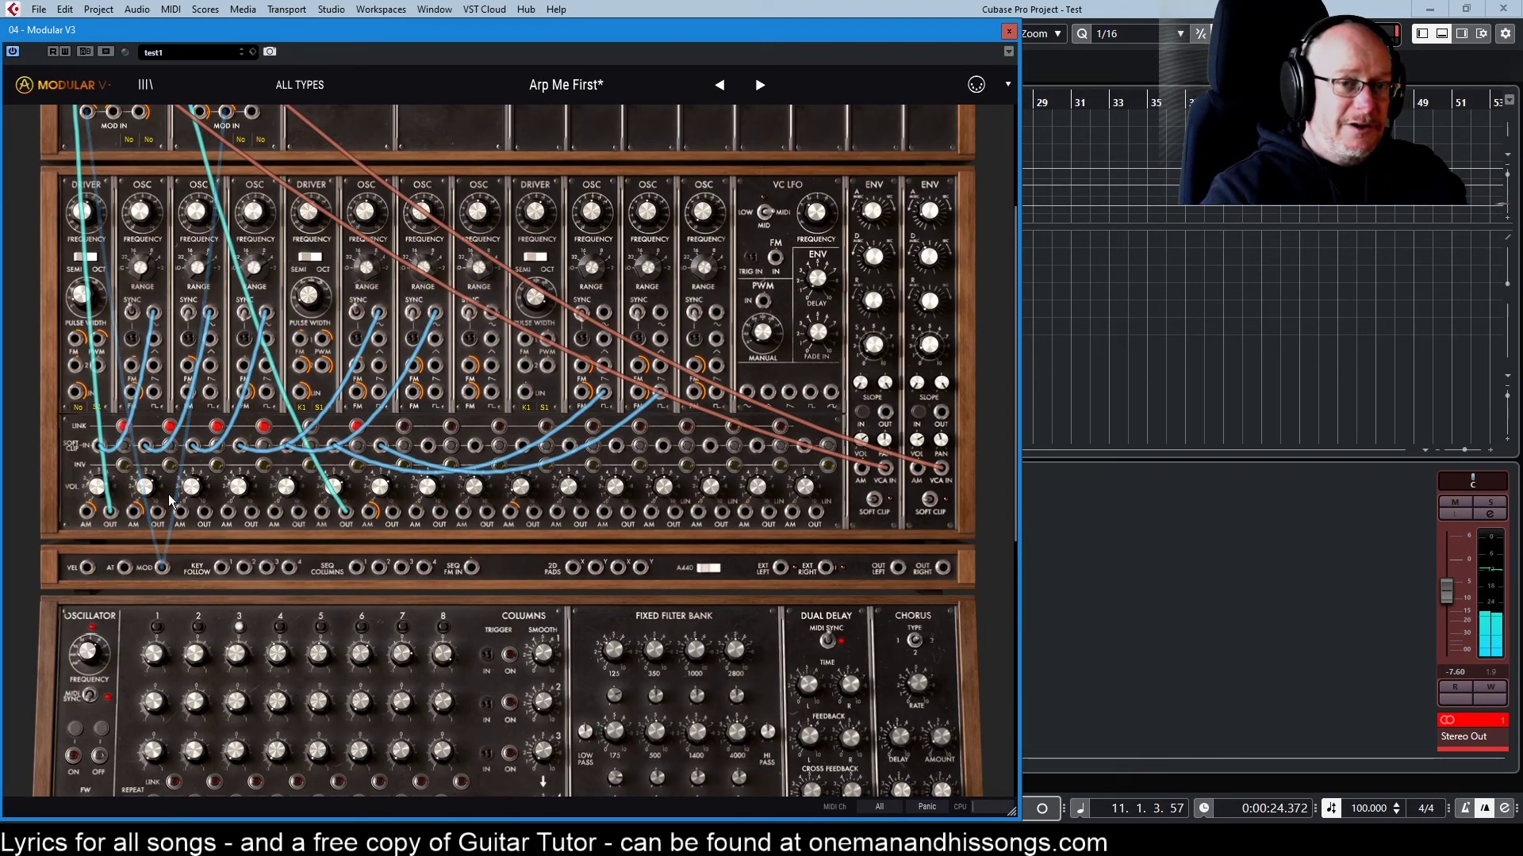
pyautogui.click(78, 407)
pyautogui.click(78, 407)
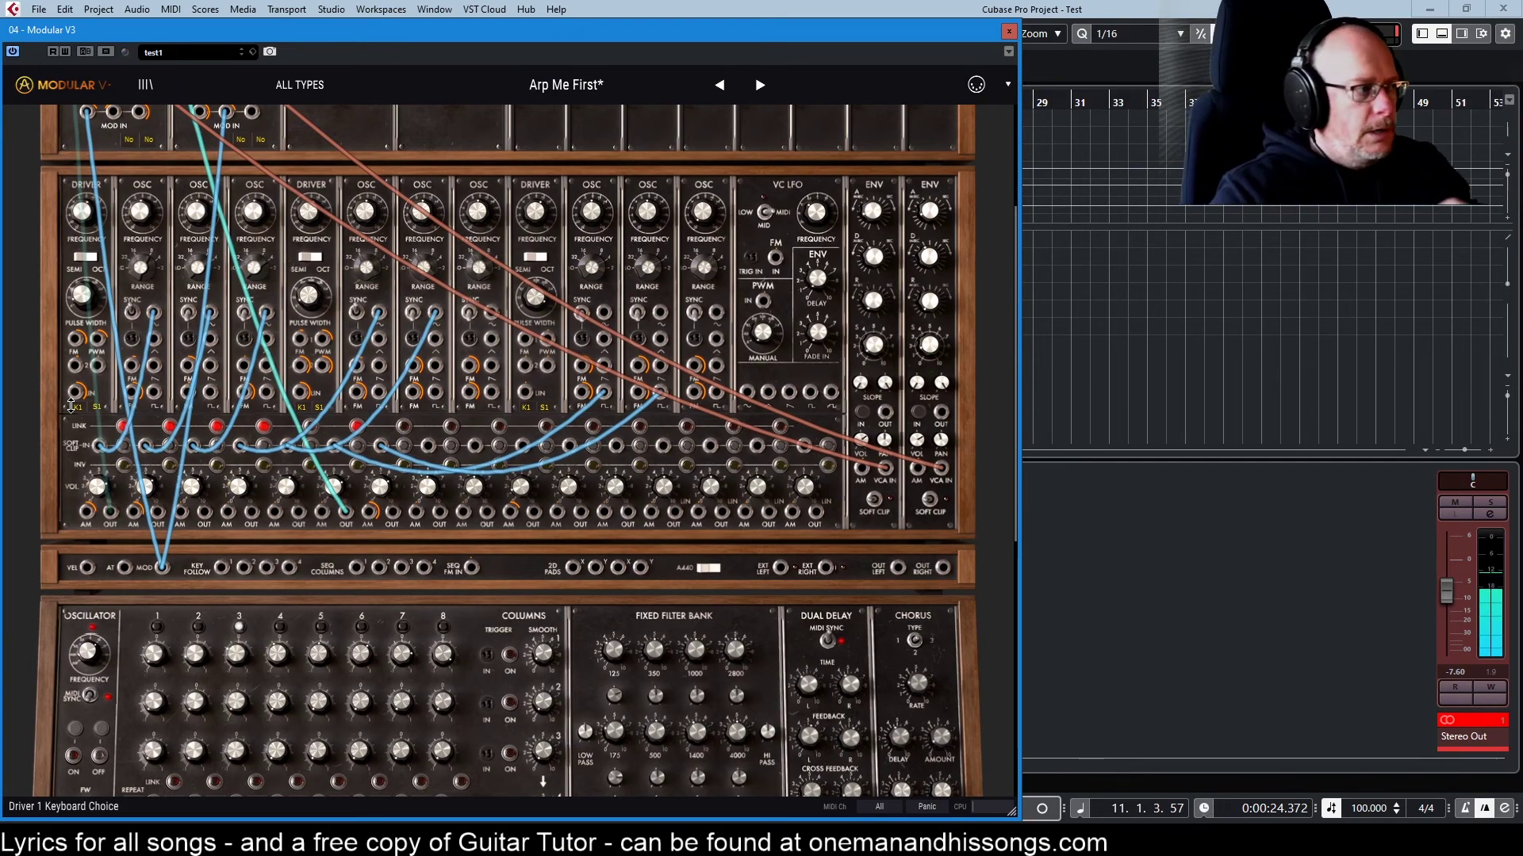
# Set the first keyboard choice of Filter 2 to K2.
pyautogui.scroll(-6, 337, 630)
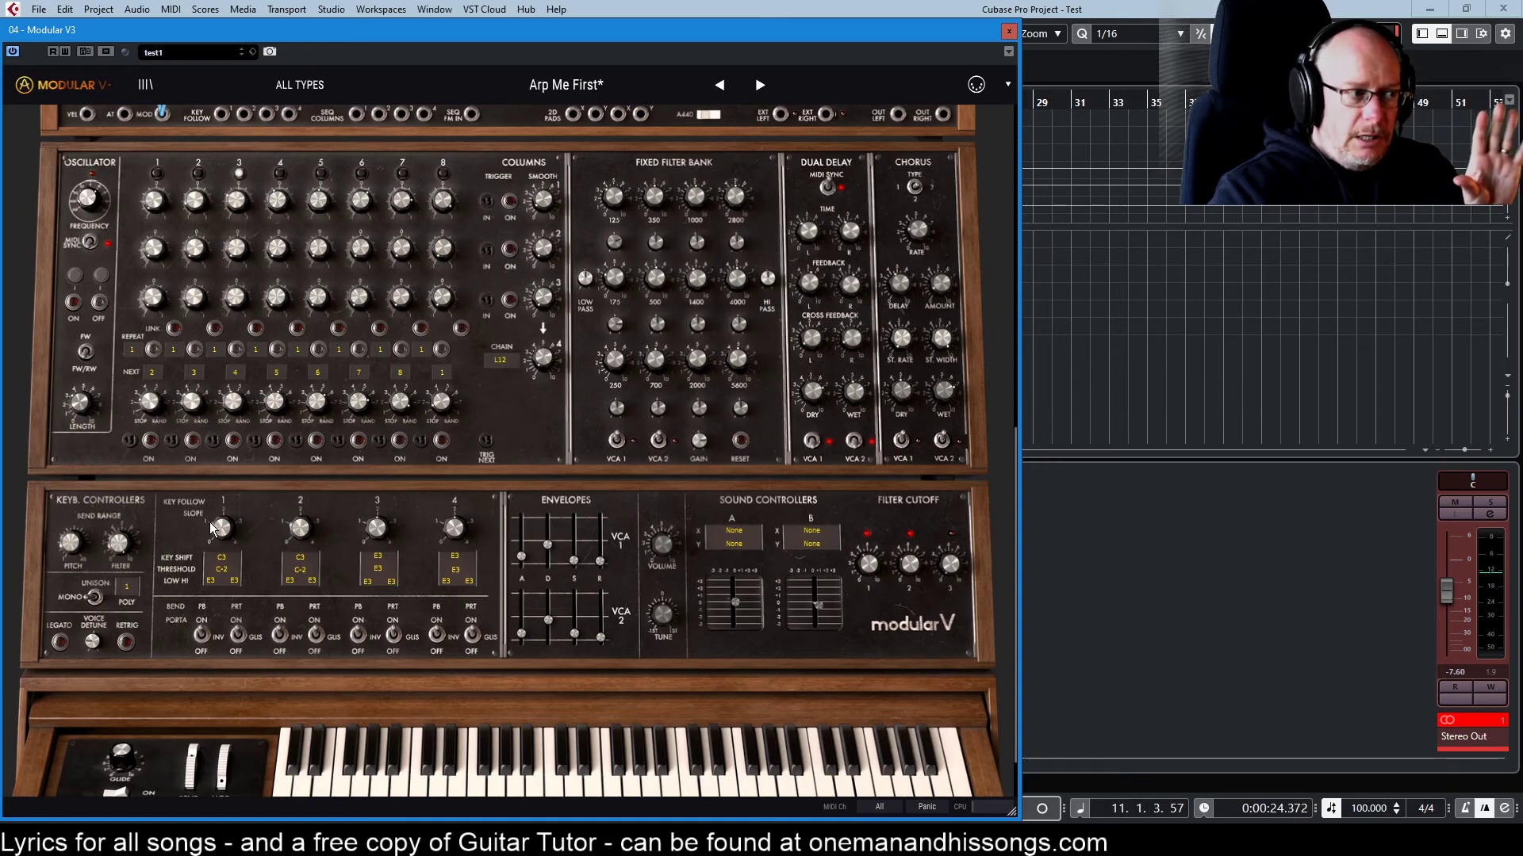
pyautogui.moveTo(302, 529)
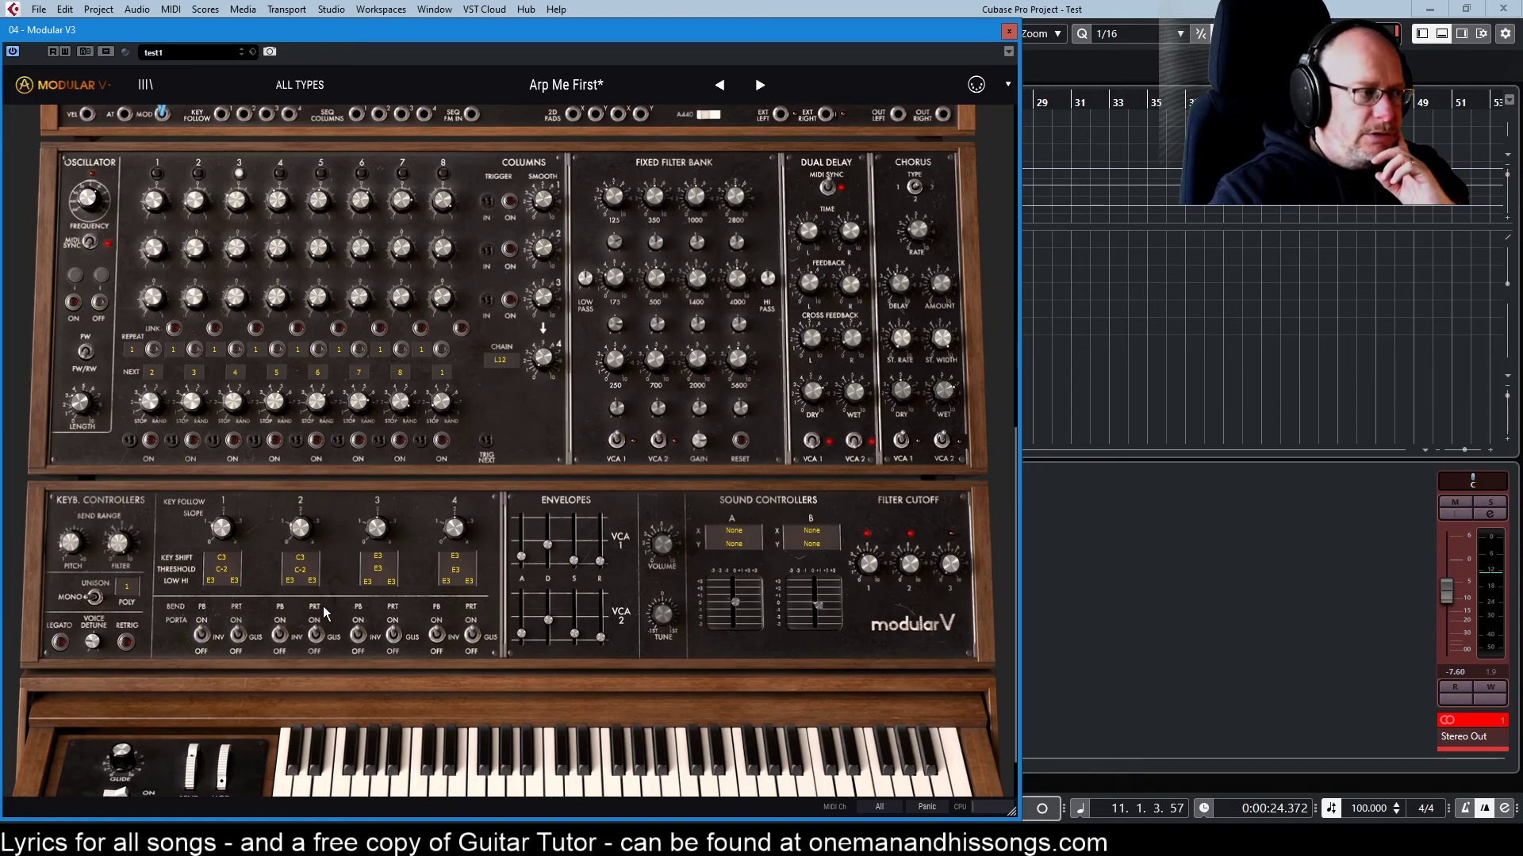
pyautogui.scroll(10, 324, 614)
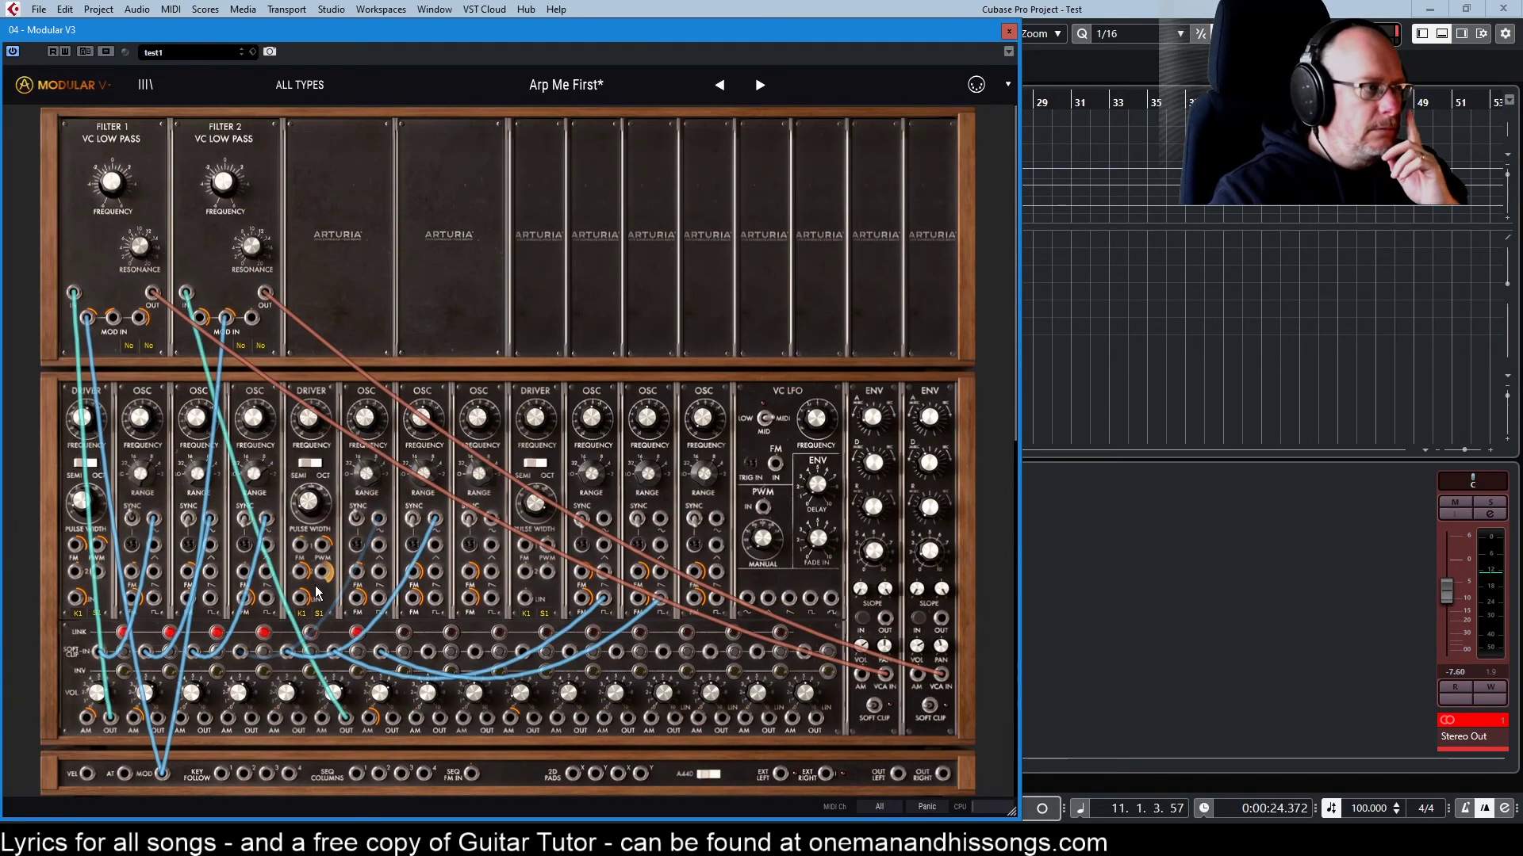
pyautogui.scroll(-4, 317, 593)
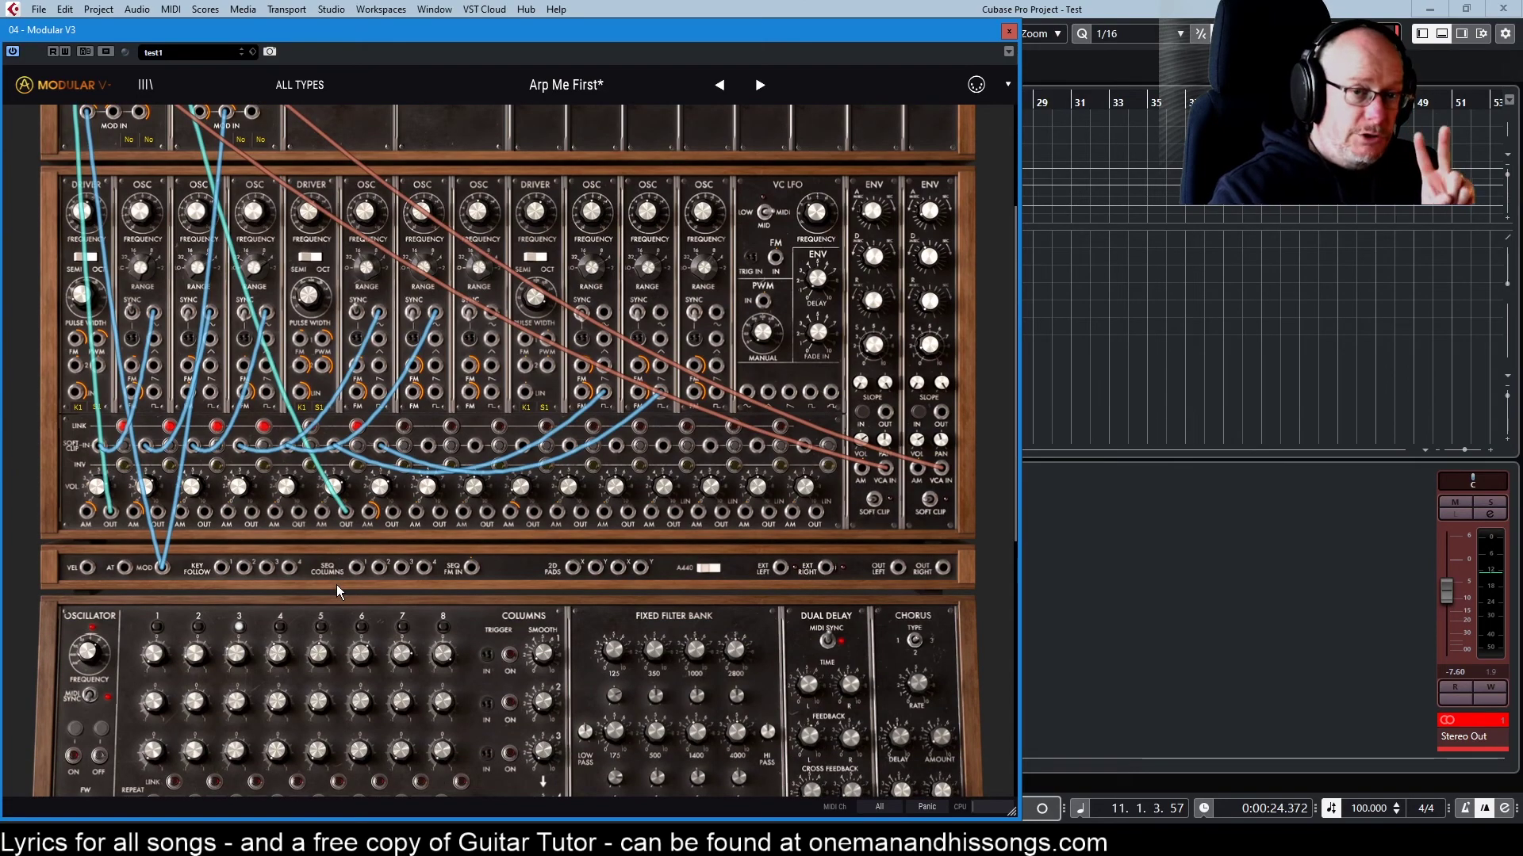
pyautogui.scroll(4, 257, 547)
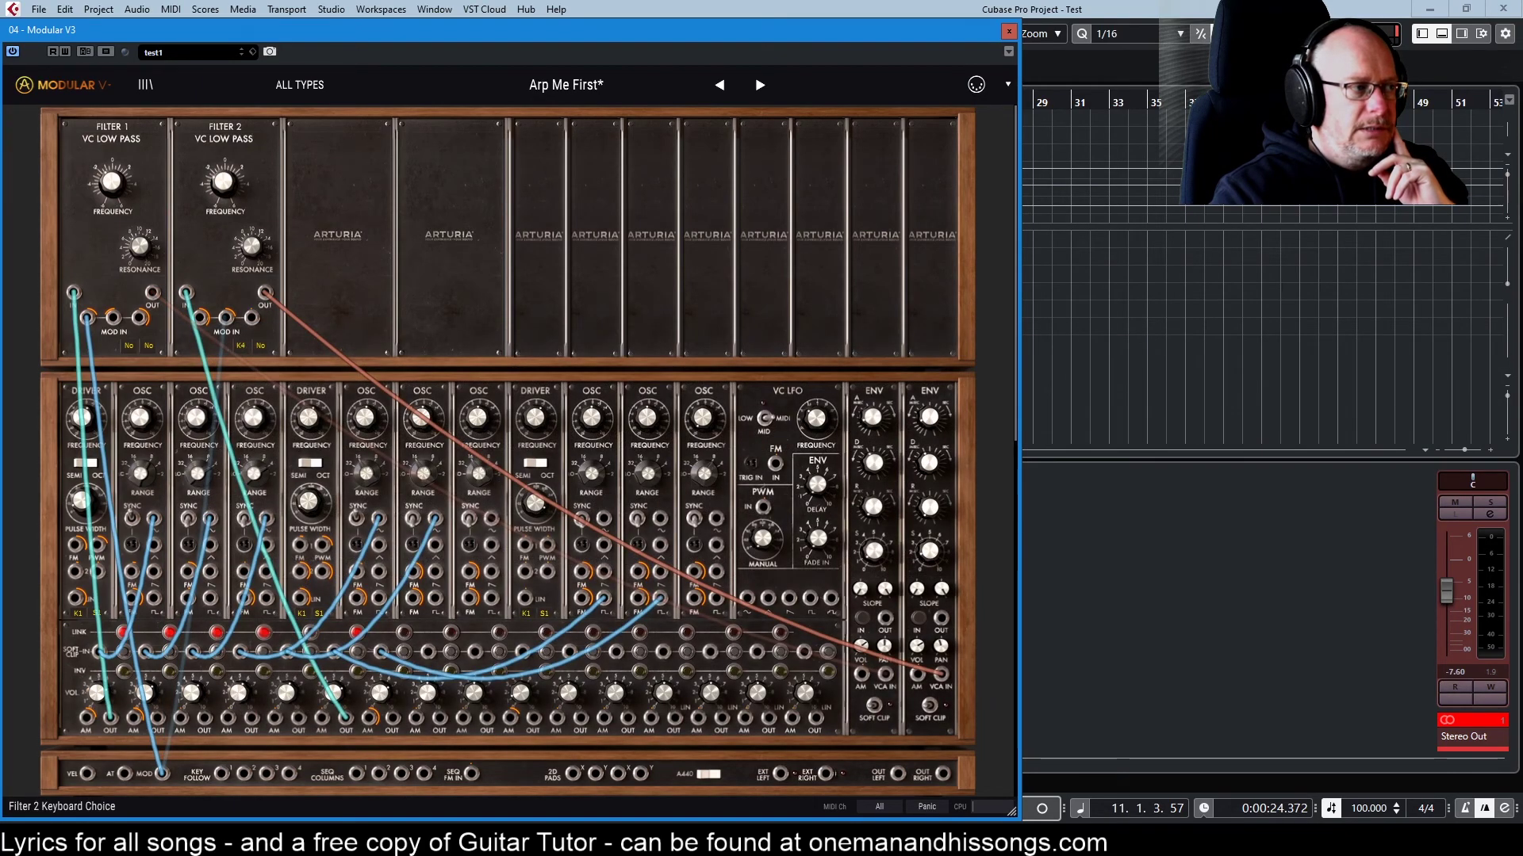
pyautogui.click(240, 345)
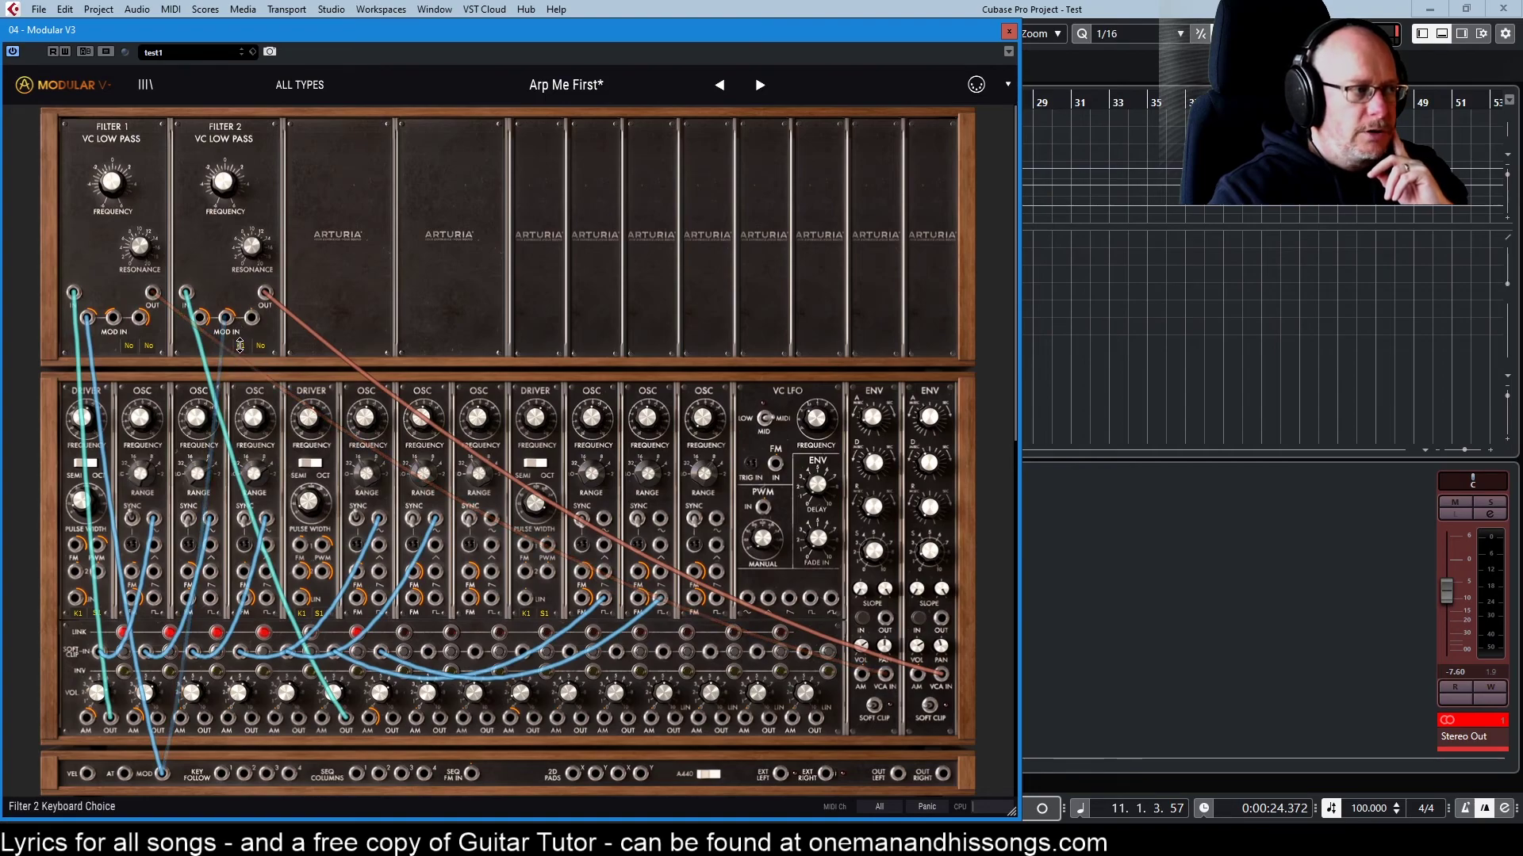
pyautogui.click(241, 346)
pyautogui.click(241, 346)
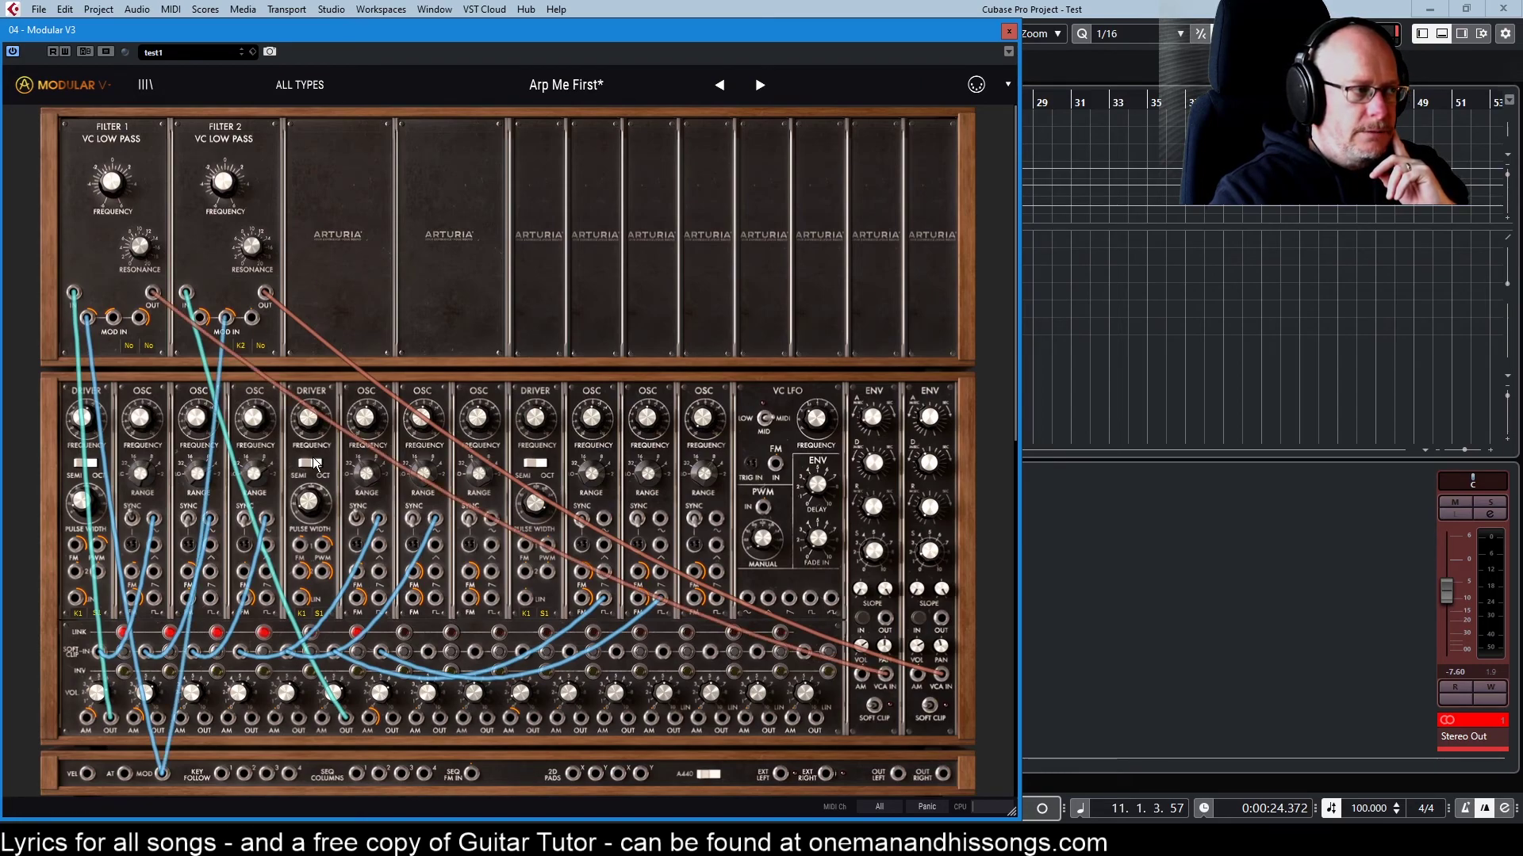
# Try a Key Follow 2 slope of 4.0000 and return it to 1.0000.
pyautogui.scroll(-10, 331, 458)
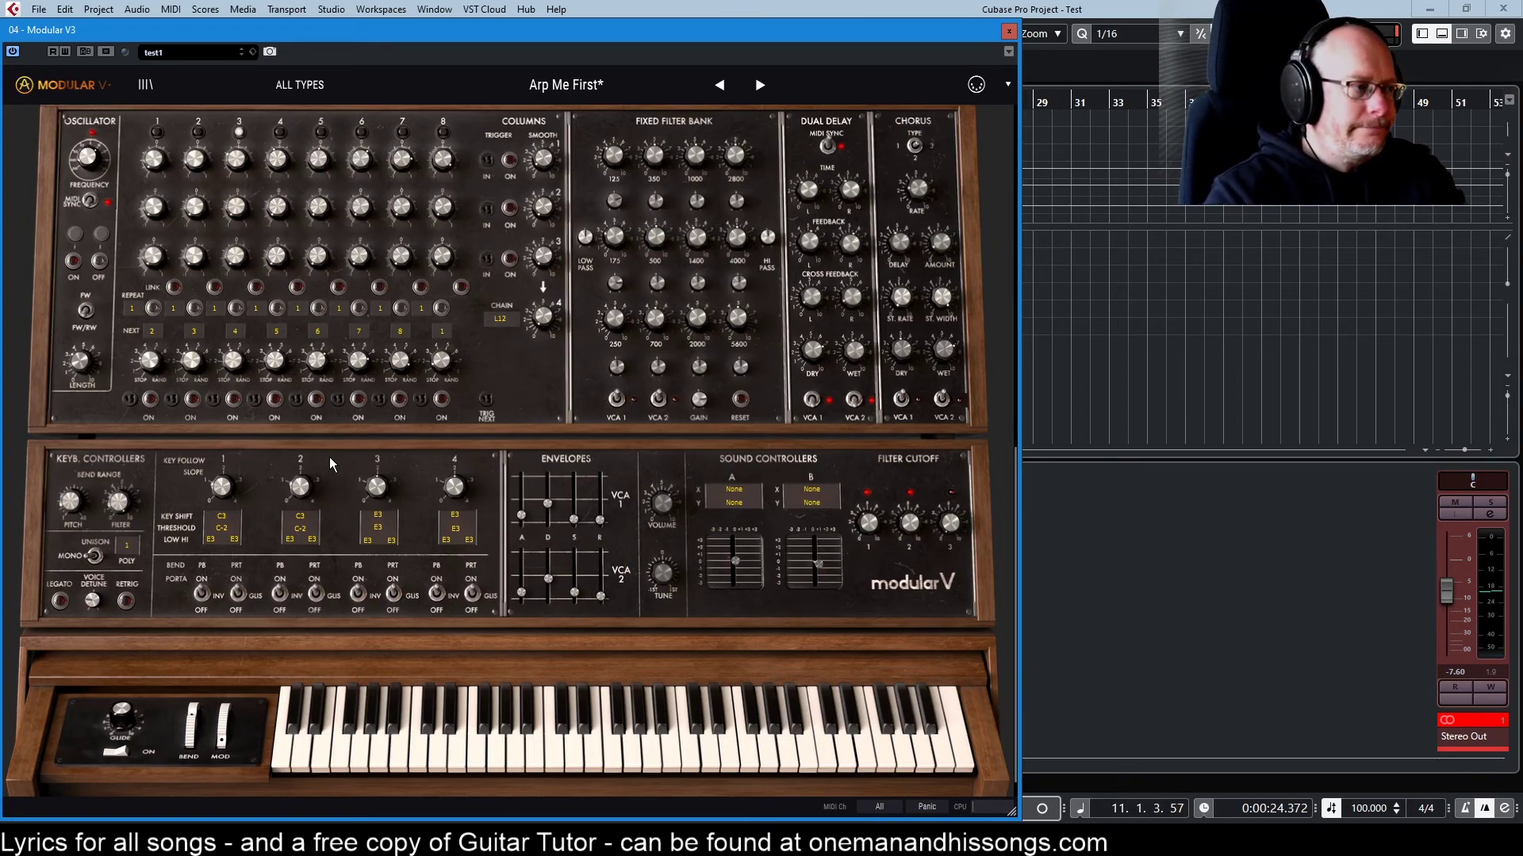
pyautogui.moveTo(300, 489)
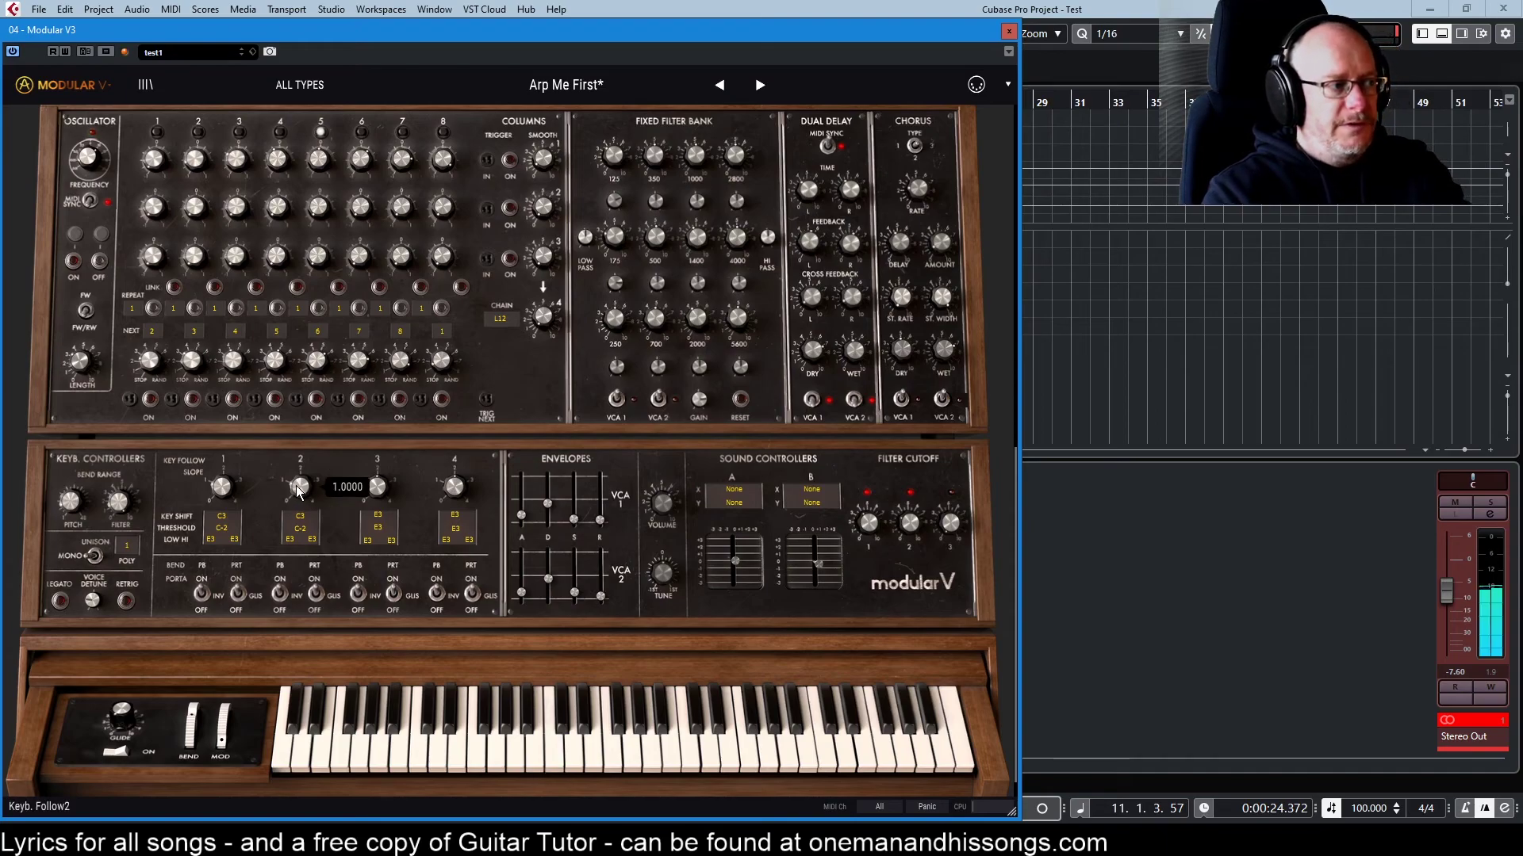
pyautogui.moveTo(300, 494); pyautogui.dragTo(299, 555)
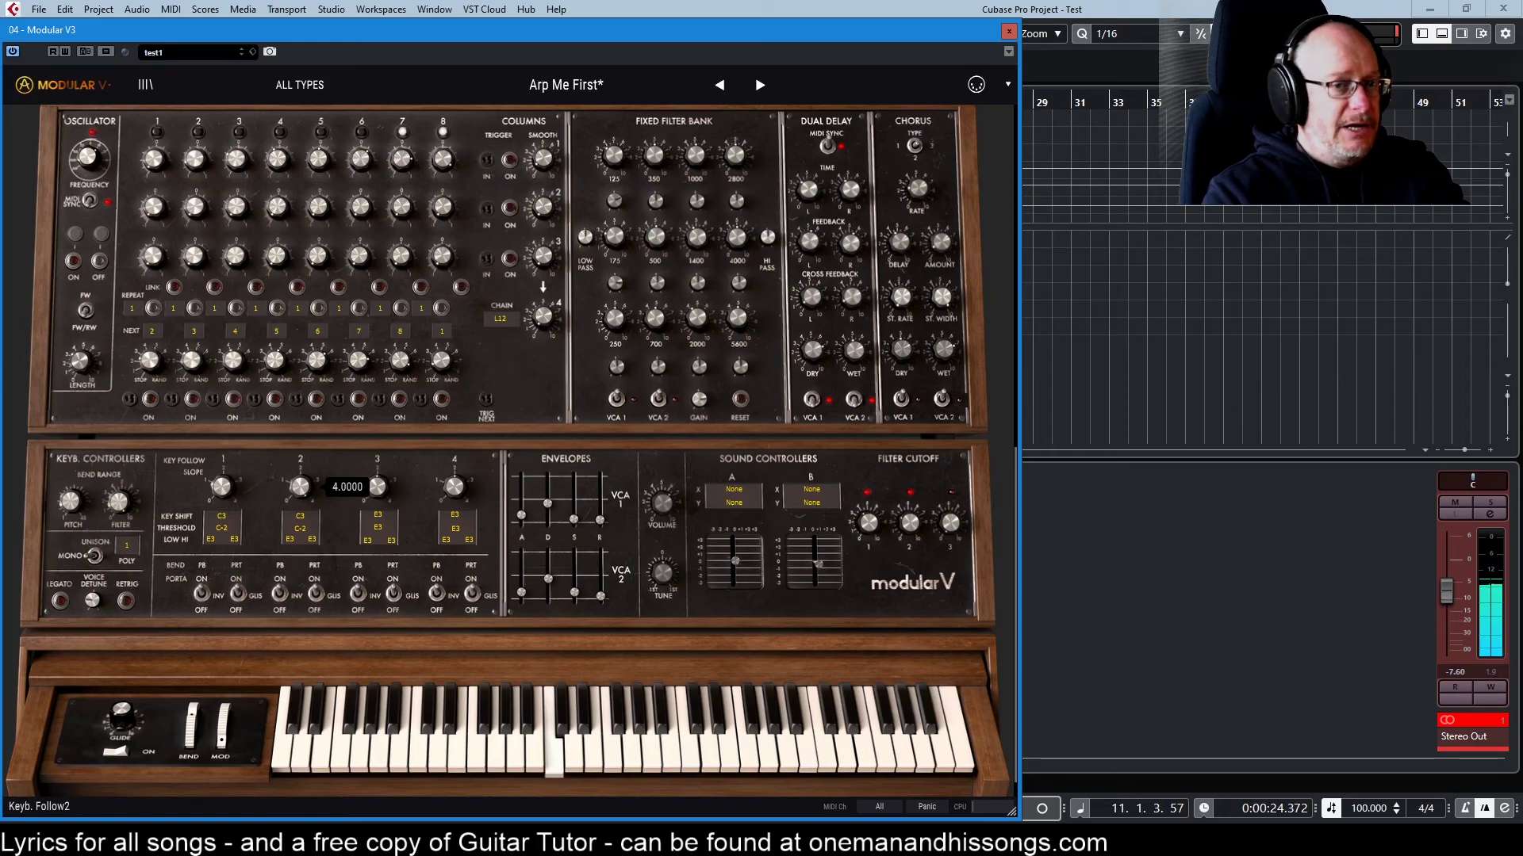
pyautogui.moveTo(300, 556); pyautogui.dragTo(293, 474)
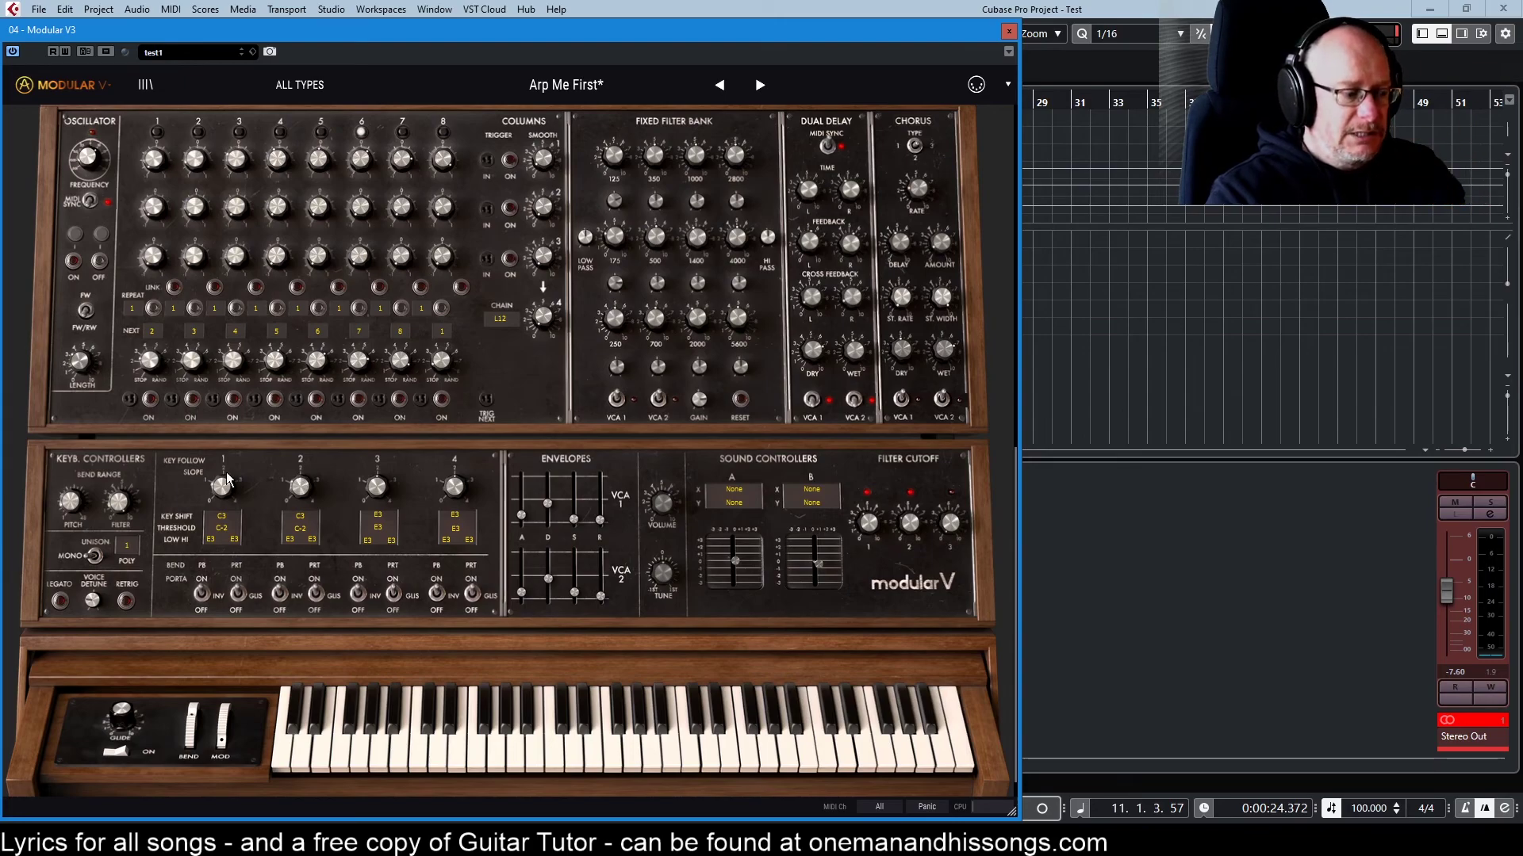
# Set the Key Follow 2 slope to 4.0000 and adjust the cutoff frequency of Filter 2.
pyautogui.moveTo(302, 486)
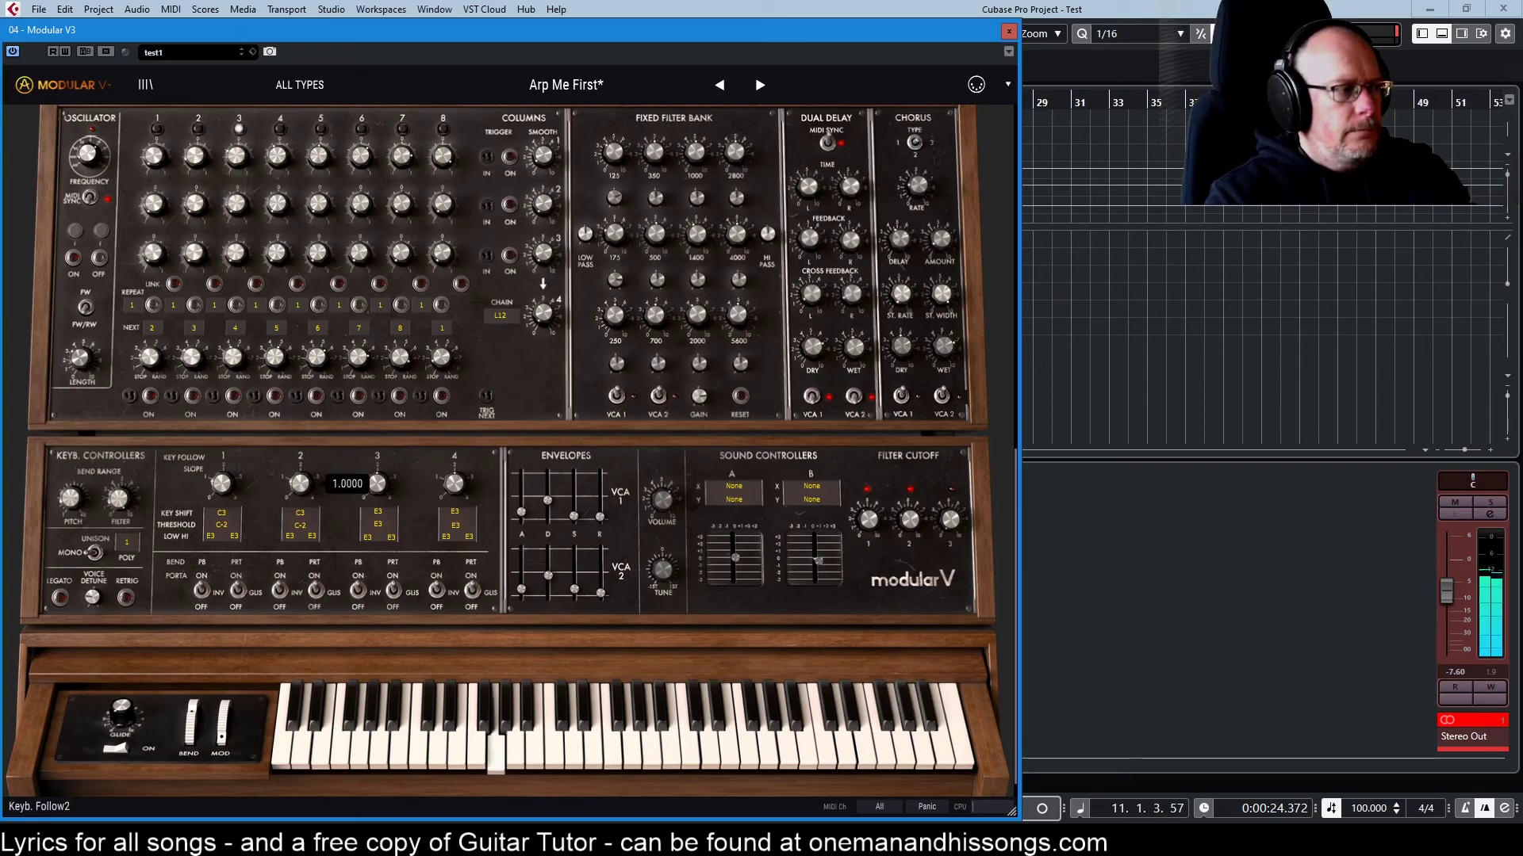
pyautogui.moveTo(301, 485)
pyautogui.mouseDown()
pyautogui.moveTo(301, 508)
pyautogui.moveTo(301, 476)
pyautogui.mouseUp()
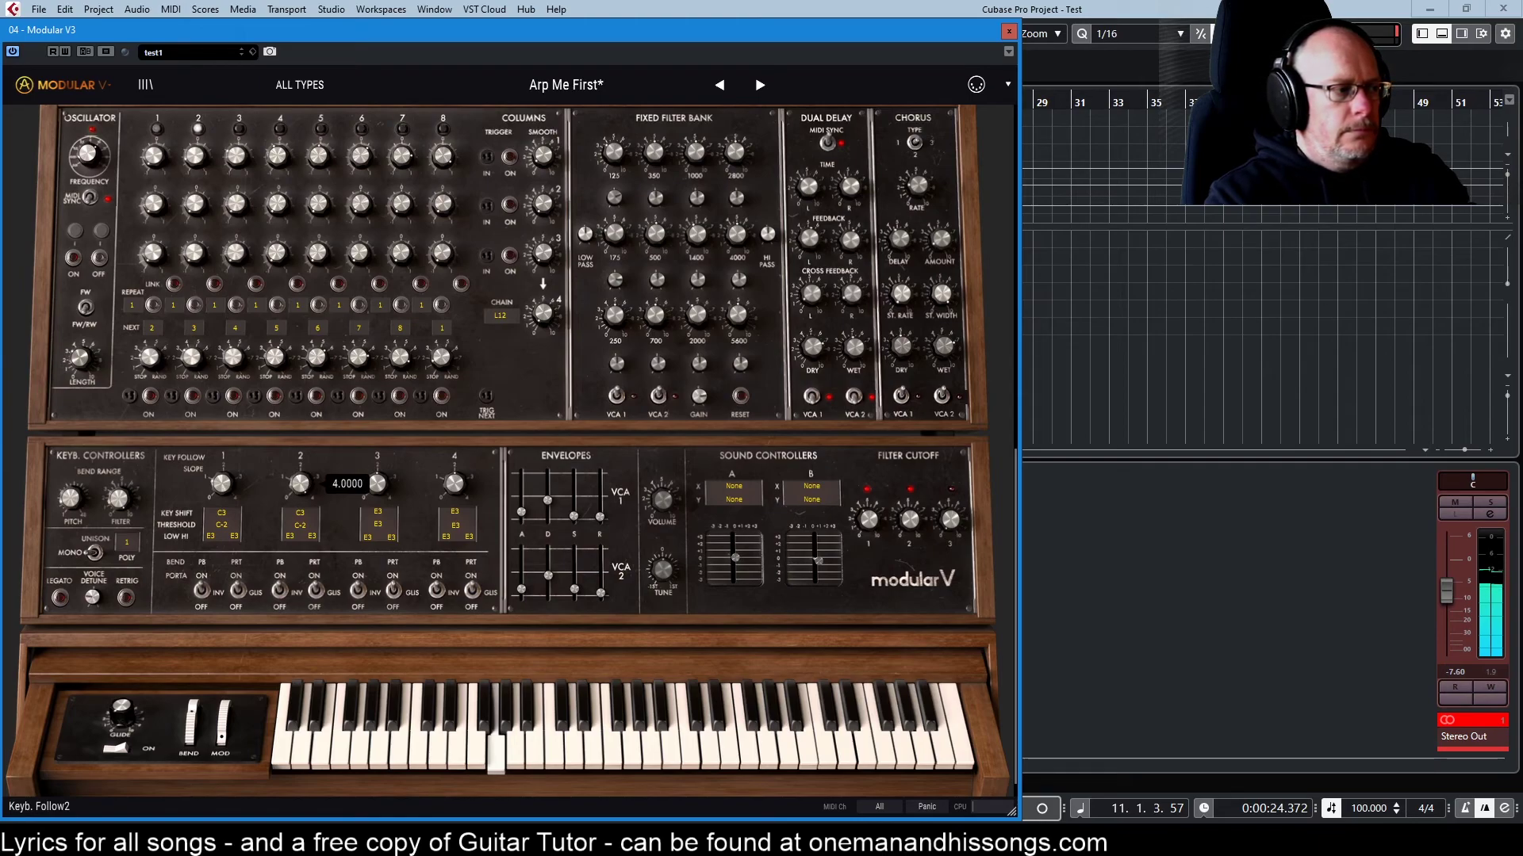
pyautogui.moveTo(300, 476); pyautogui.dragTo(388, 473)
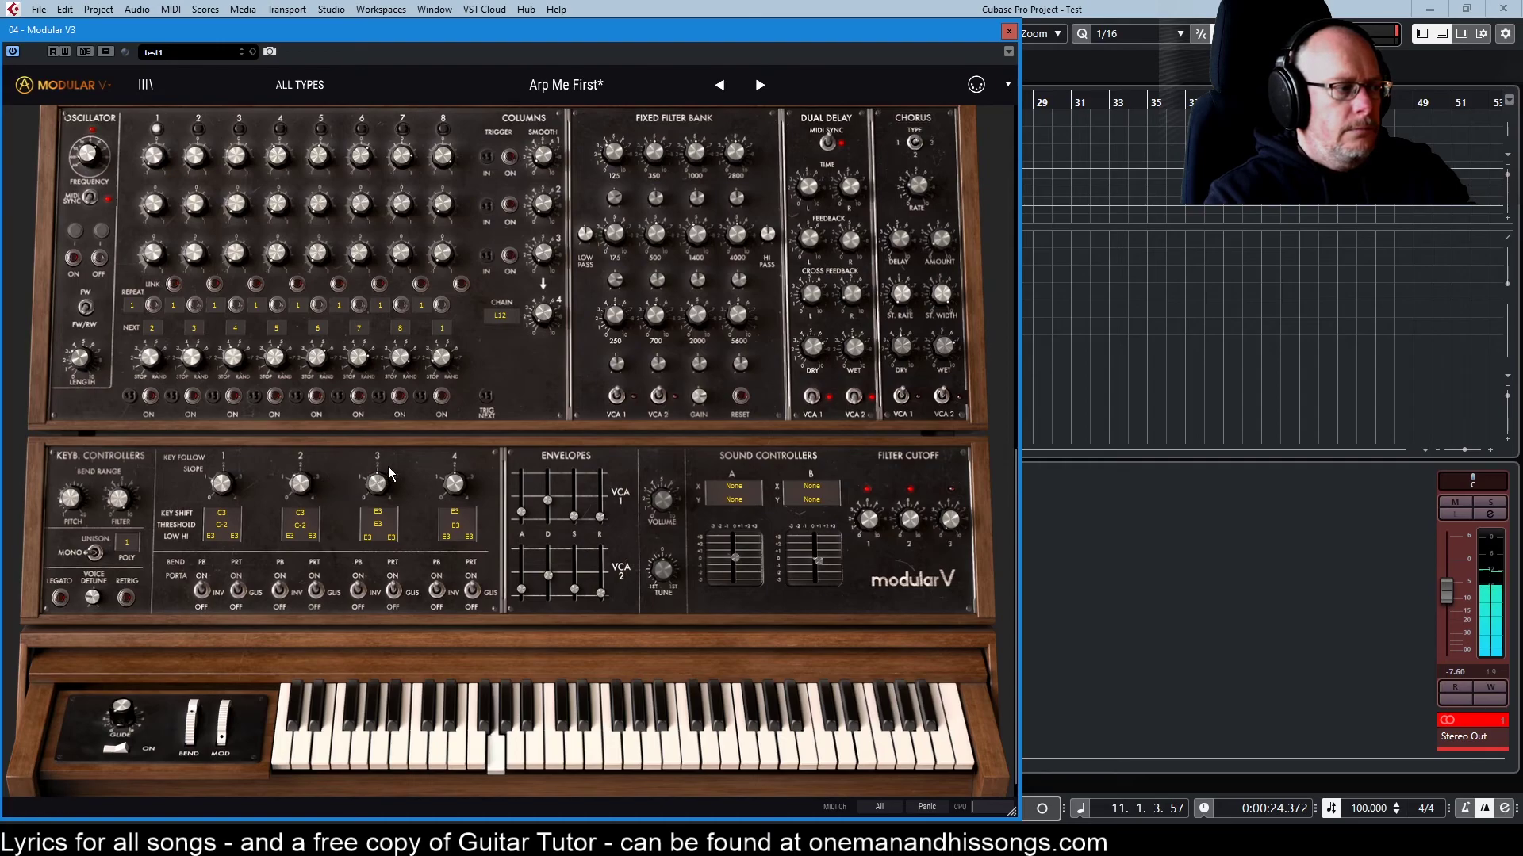
pyautogui.scroll(10, 389, 474)
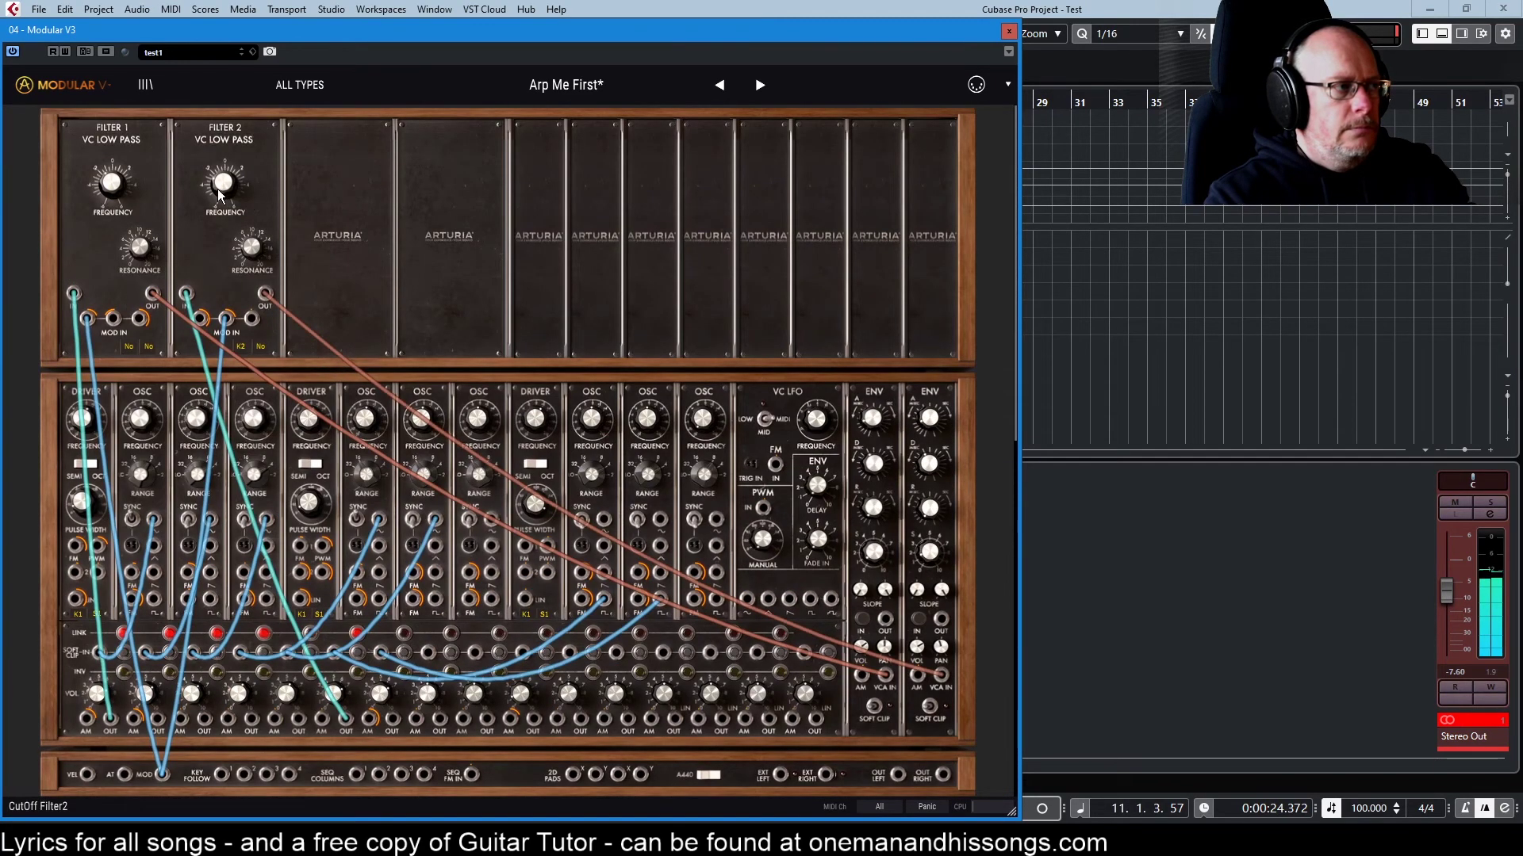
pyautogui.moveTo(220, 194); pyautogui.dragTo(386, 367)
# Sweep the Key Follow 2 slope between 4.0000 and 0.0000 to compare its effect on Filter 2.
pyautogui.scroll(-10, 396, 381)
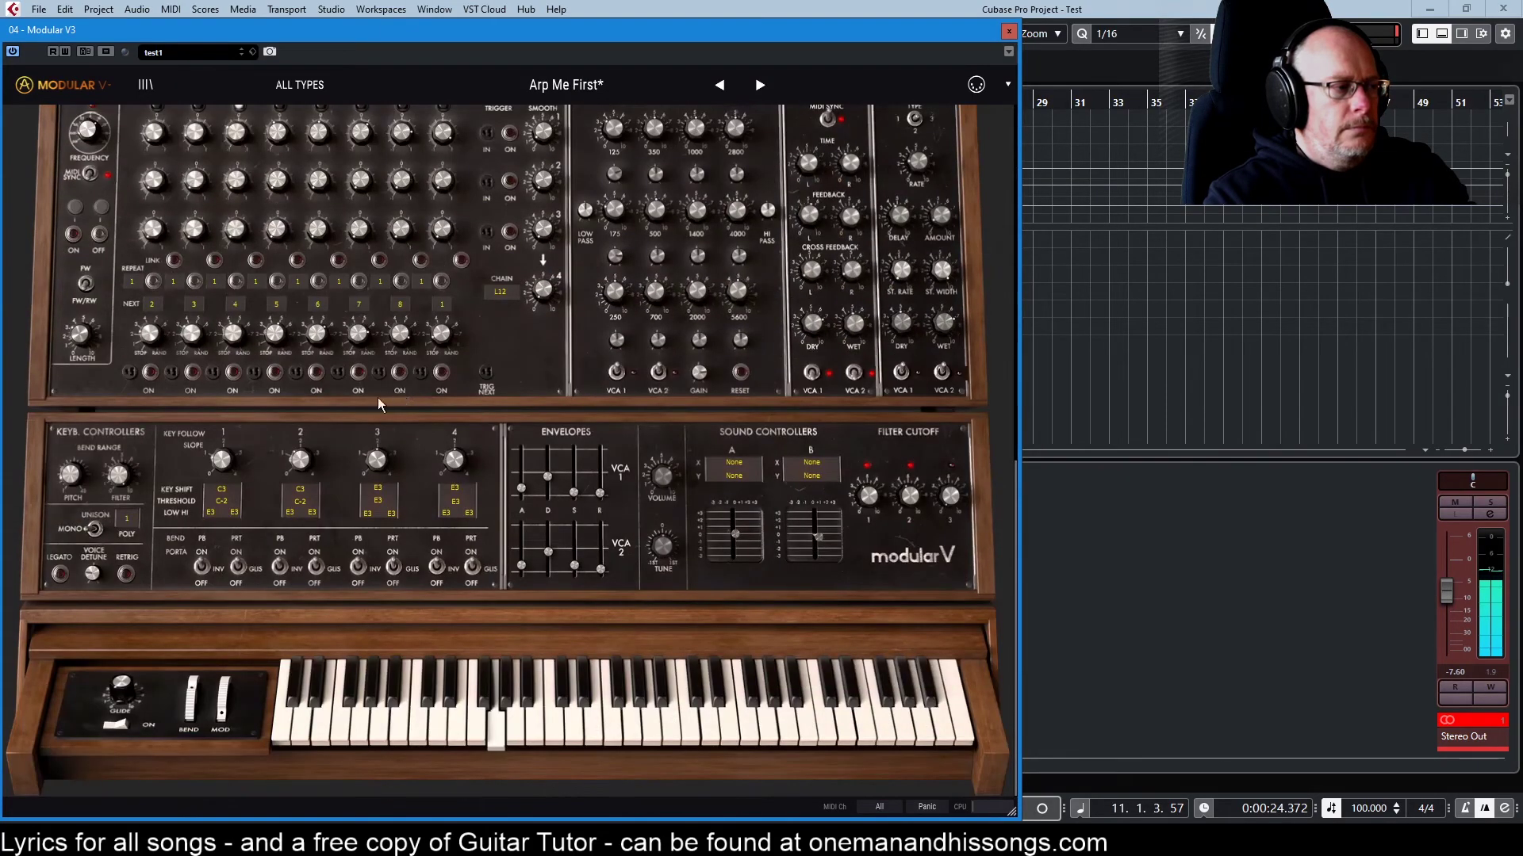
pyautogui.moveTo(300, 466)
pyautogui.moveTo(299, 460); pyautogui.dragTo(300, 476)
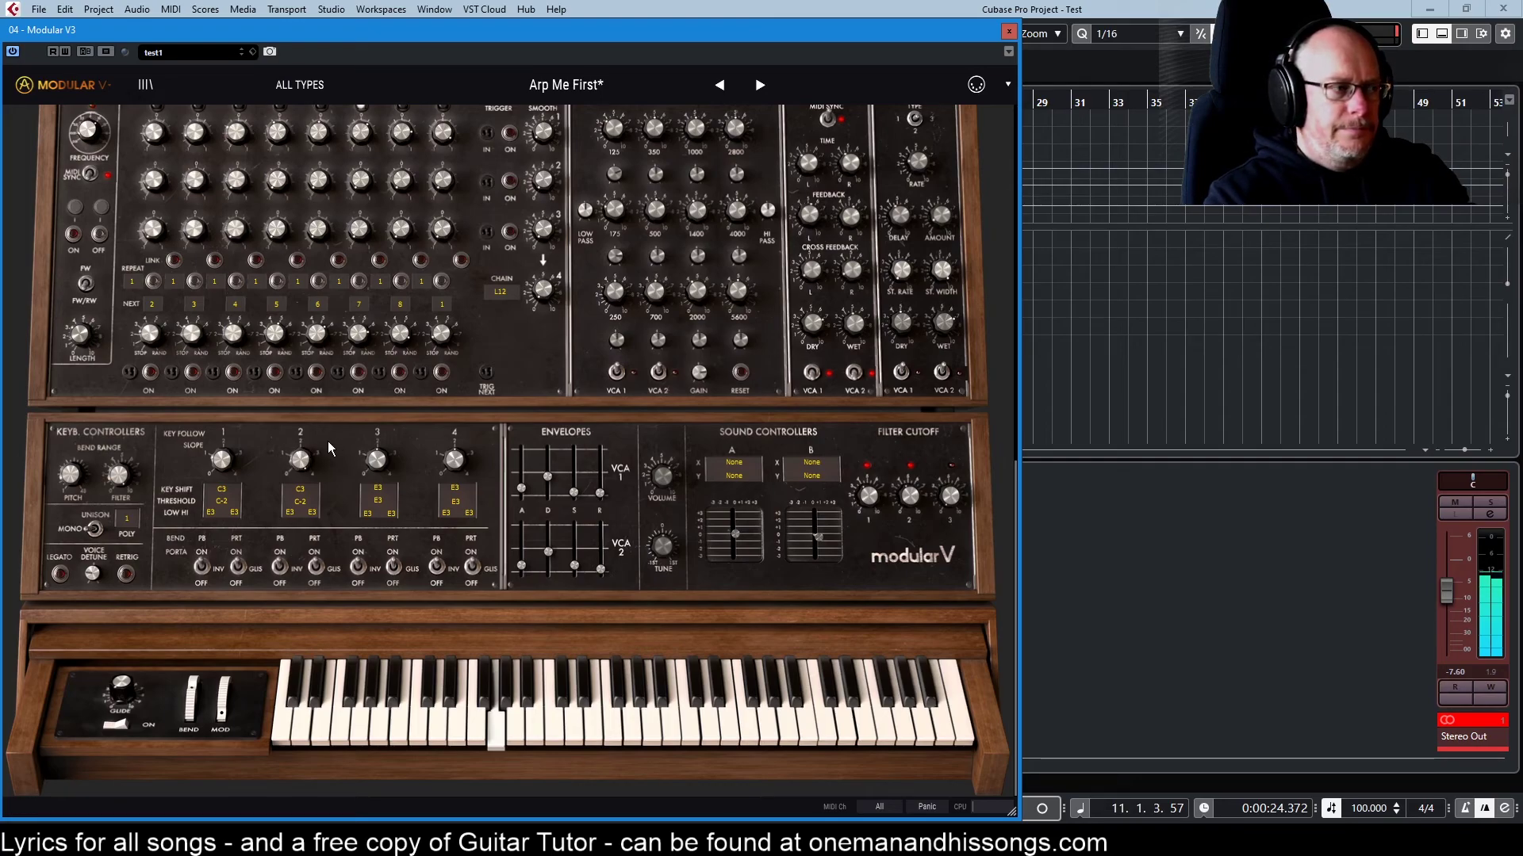
pyautogui.moveTo(302, 457); pyautogui.dragTo(295, 461)
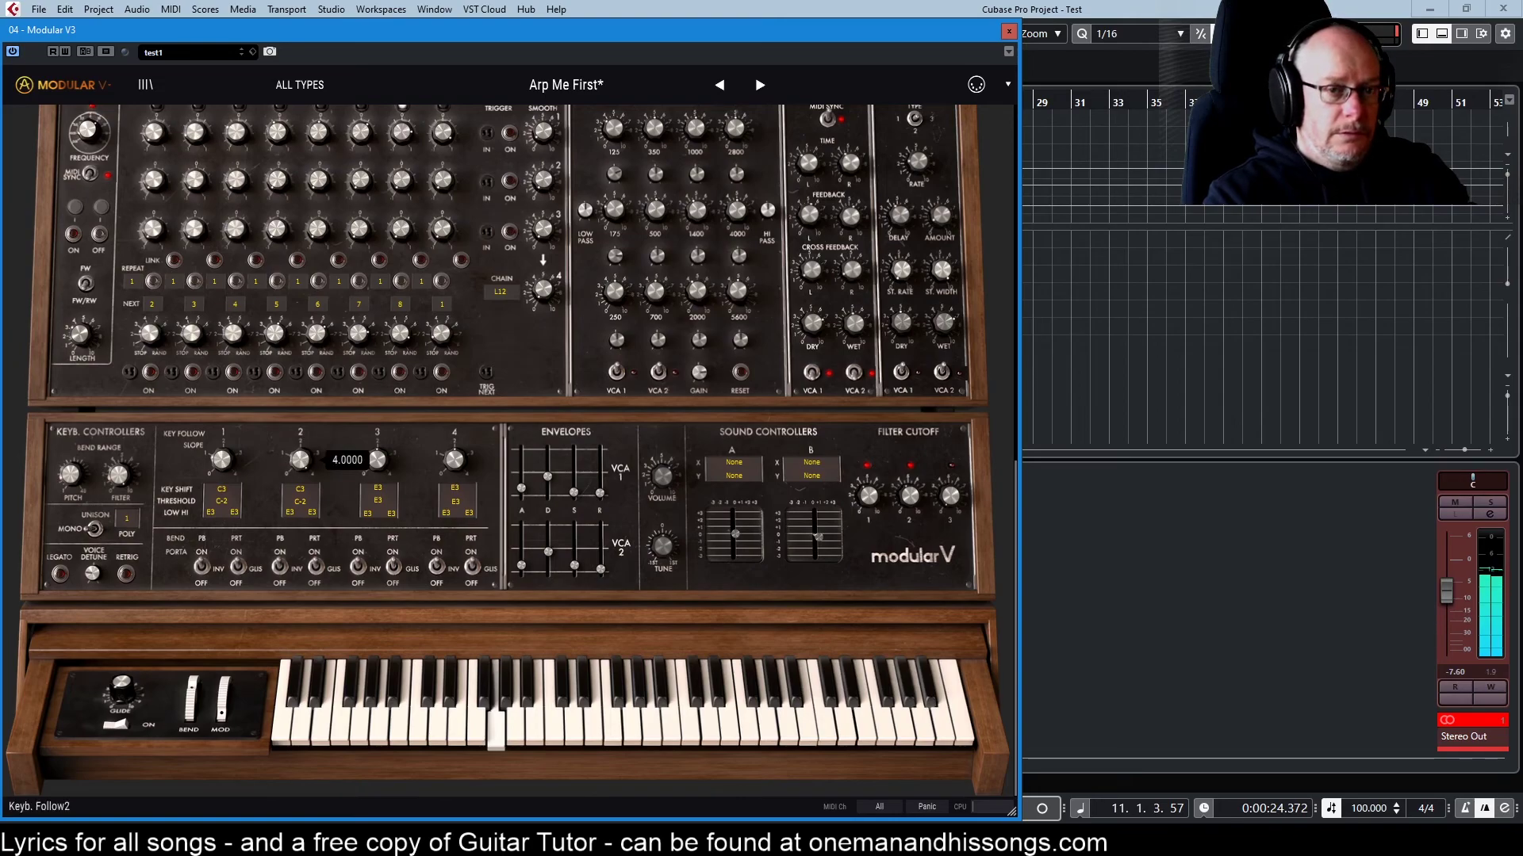
pyautogui.moveTo(300, 459); pyautogui.dragTo(301, 465)
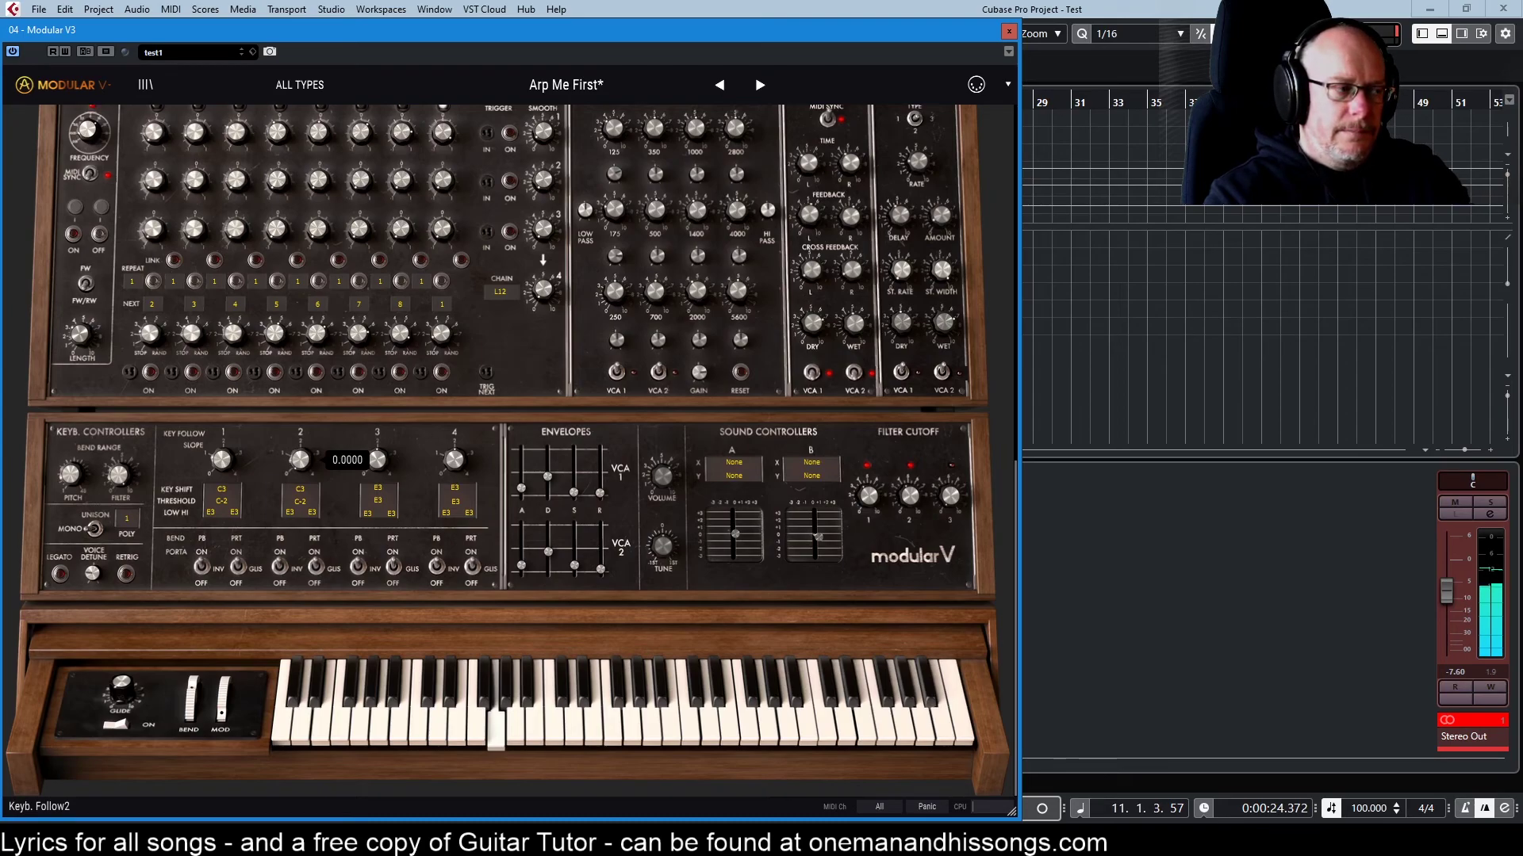
# Set the Key Follow 2 slope to 1.0000.
pyautogui.moveTo(301, 465); pyautogui.dragTo(258, 429)
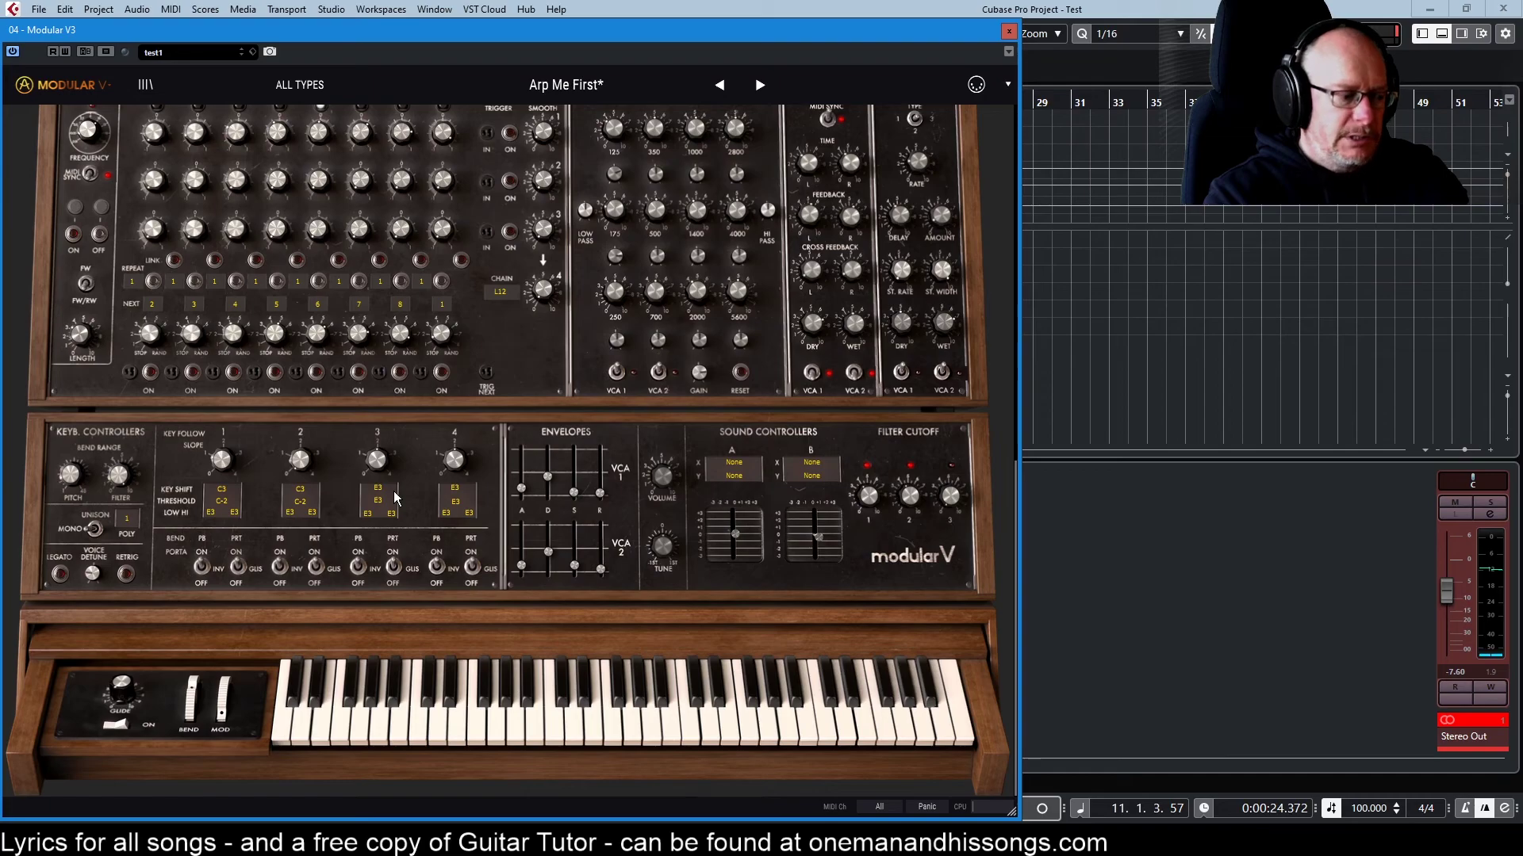
pyautogui.moveTo(301, 460); pyautogui.dragTo(301, 443)
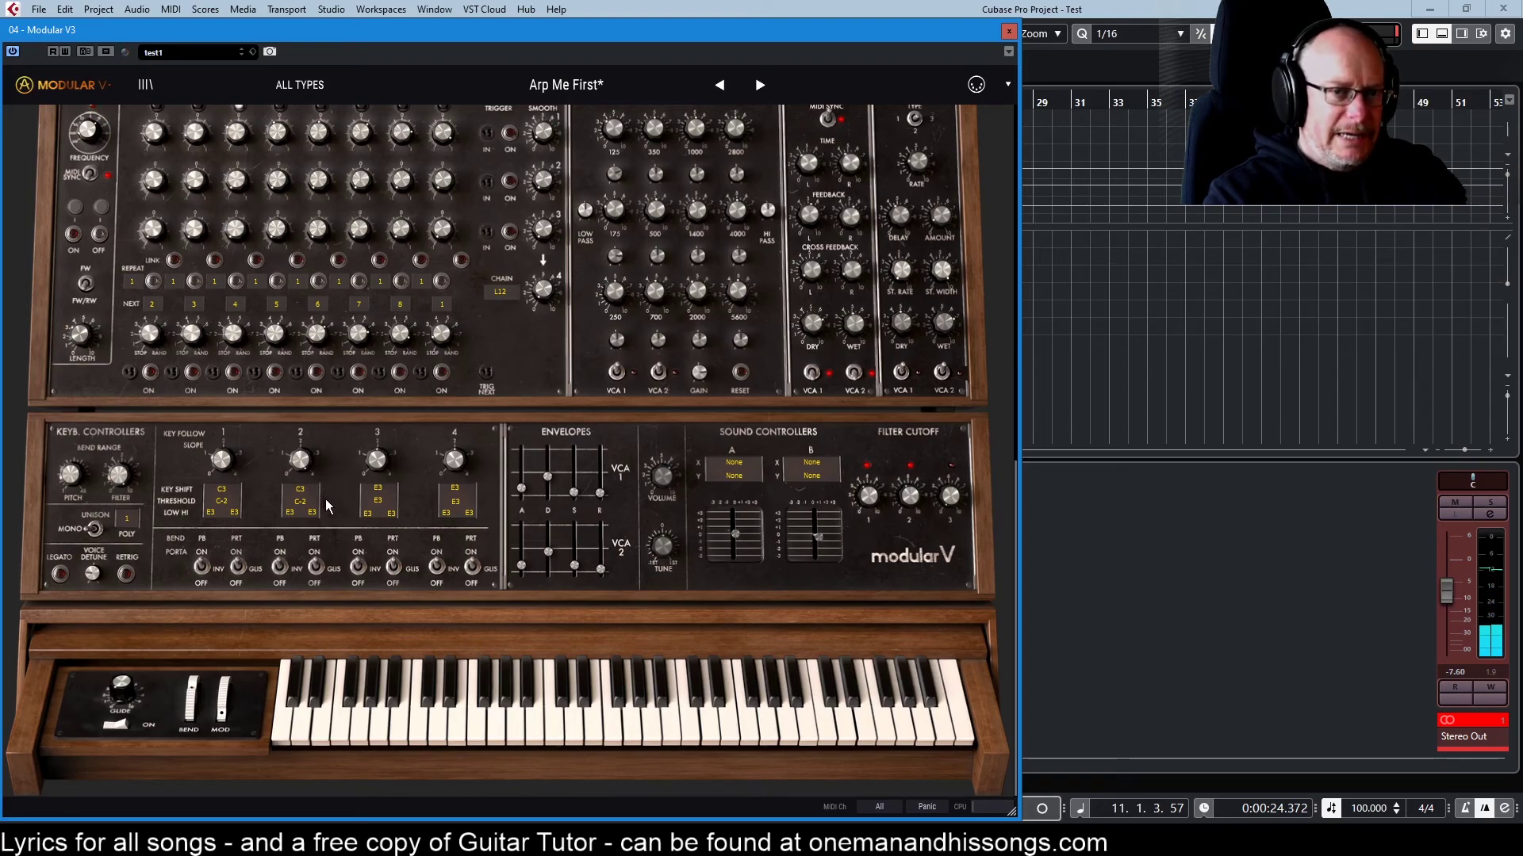
pyautogui.moveTo(301, 459)
pyautogui.mouseDown()
pyautogui.moveTo(300, 436)
pyautogui.moveTo(301, 460)
pyautogui.mouseUp()
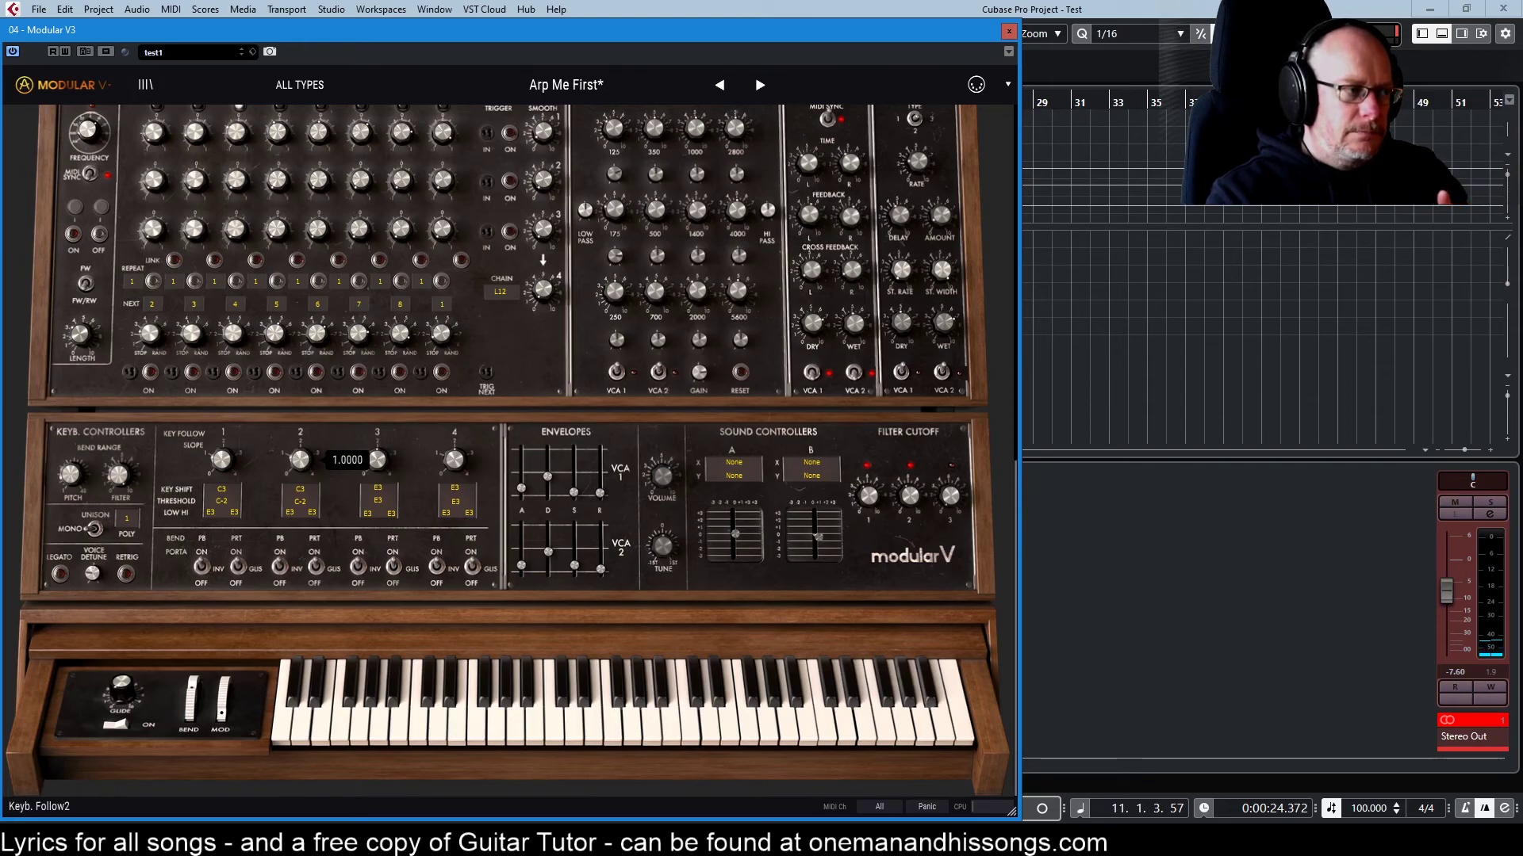
pyautogui.moveTo(301, 460); pyautogui.dragTo(300, 464)
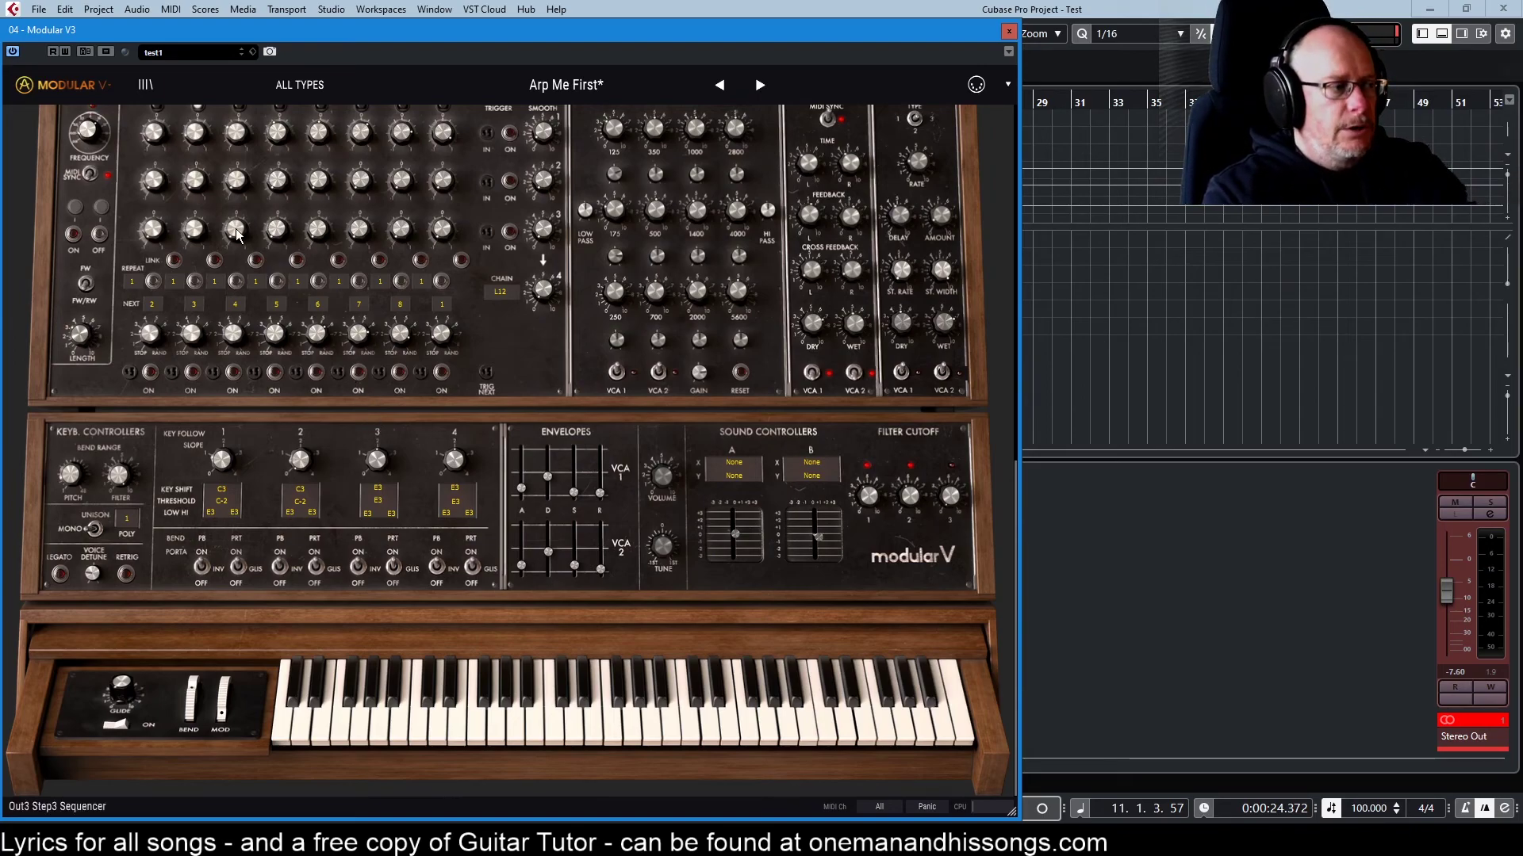
pyautogui.moveTo(235, 232)
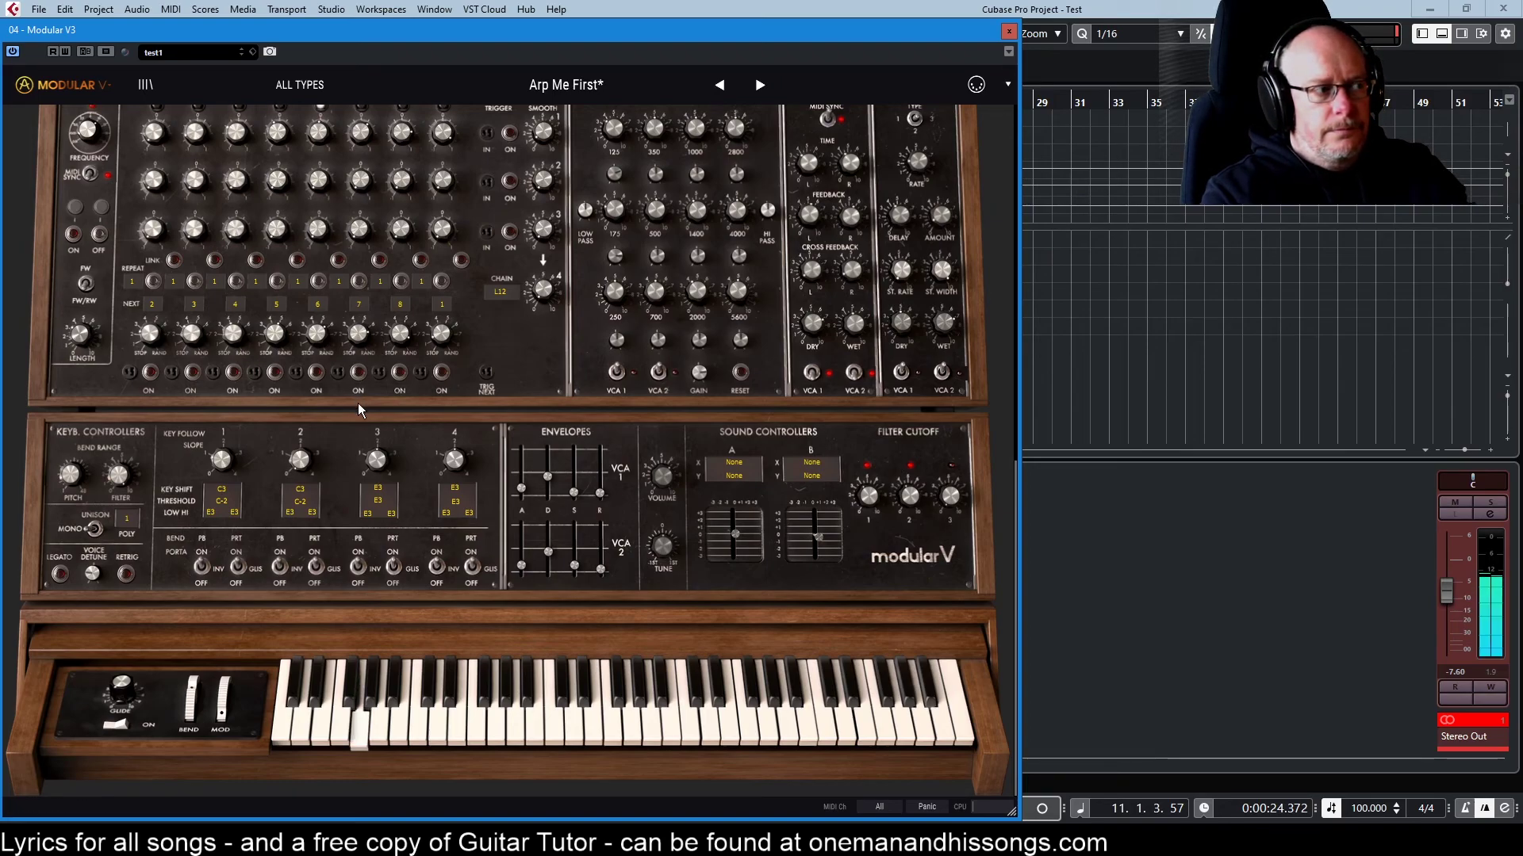
# Try the Key Follow 2 slope at 1.3733 and 3.2667 to compare its effect on Filter 2's tracking.
pyautogui.scroll(3, 373, 396)
pyautogui.scroll(7, 383, 393)
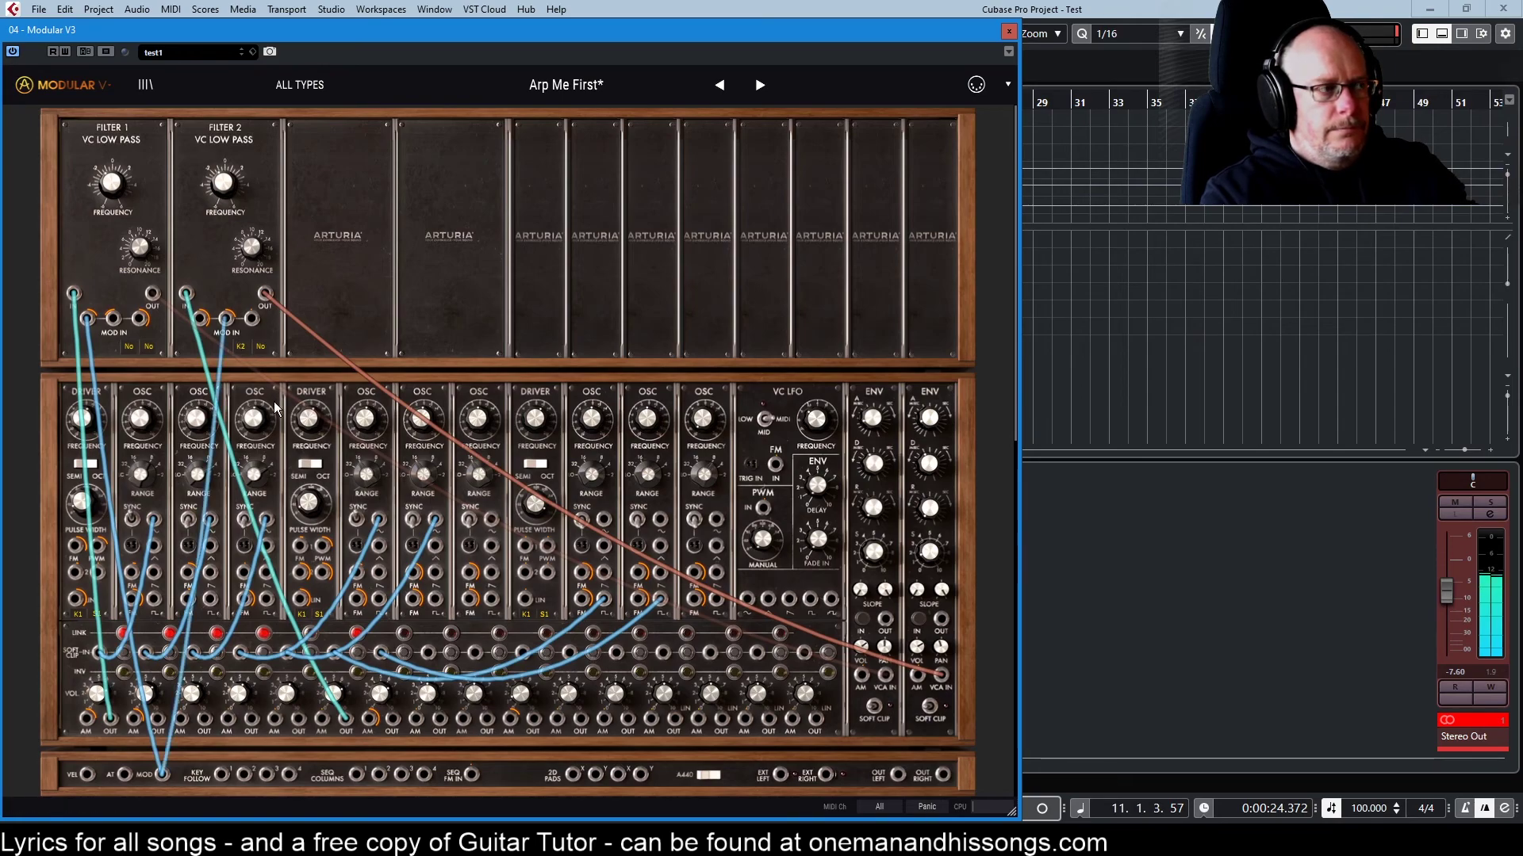
pyautogui.hotkey('ctrl', 'z')
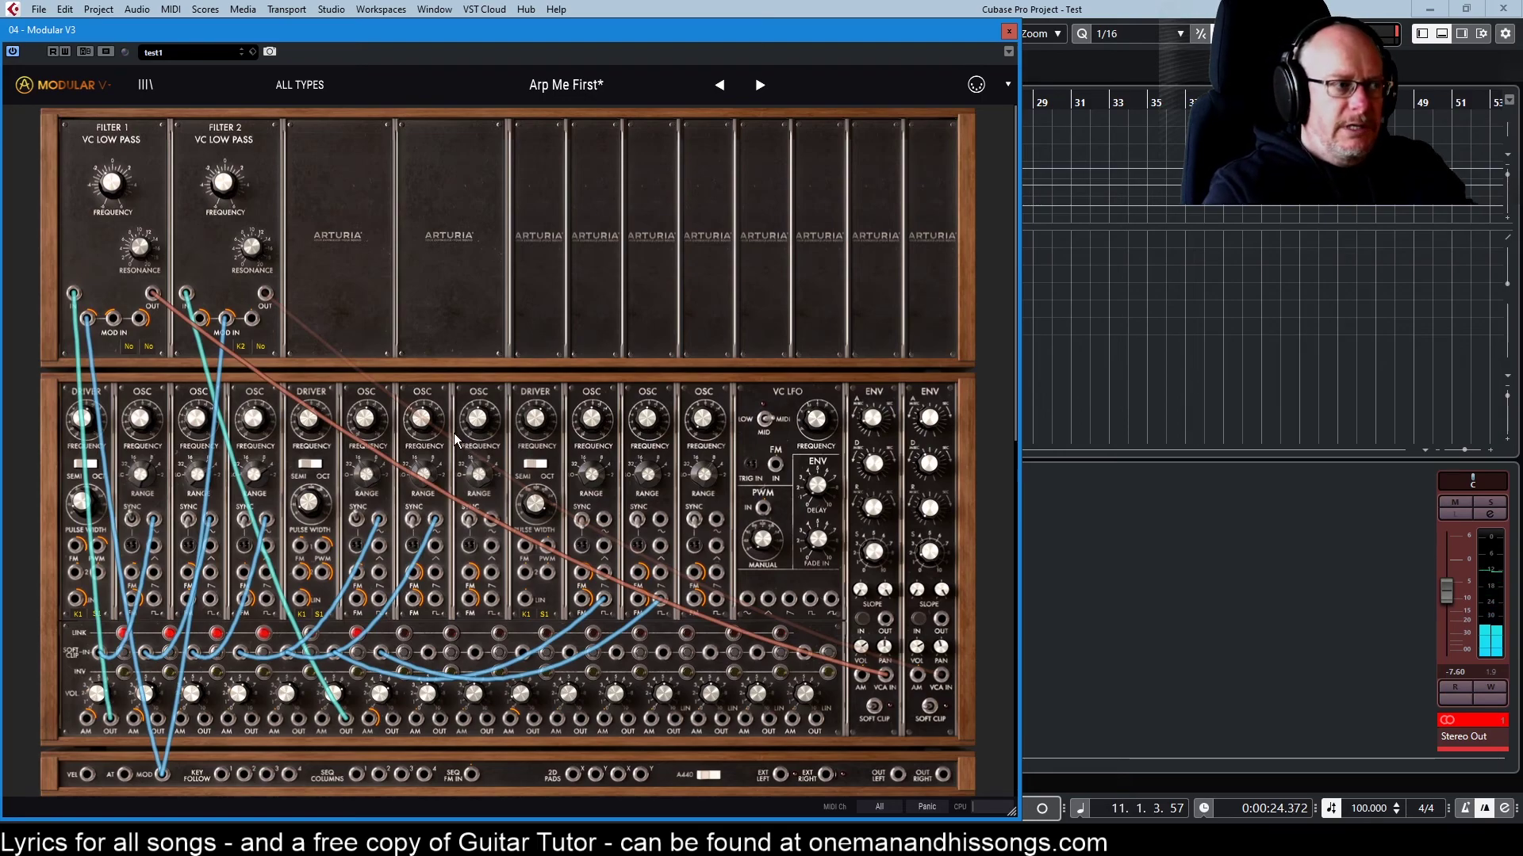
pyautogui.scroll(-6, 268, 539)
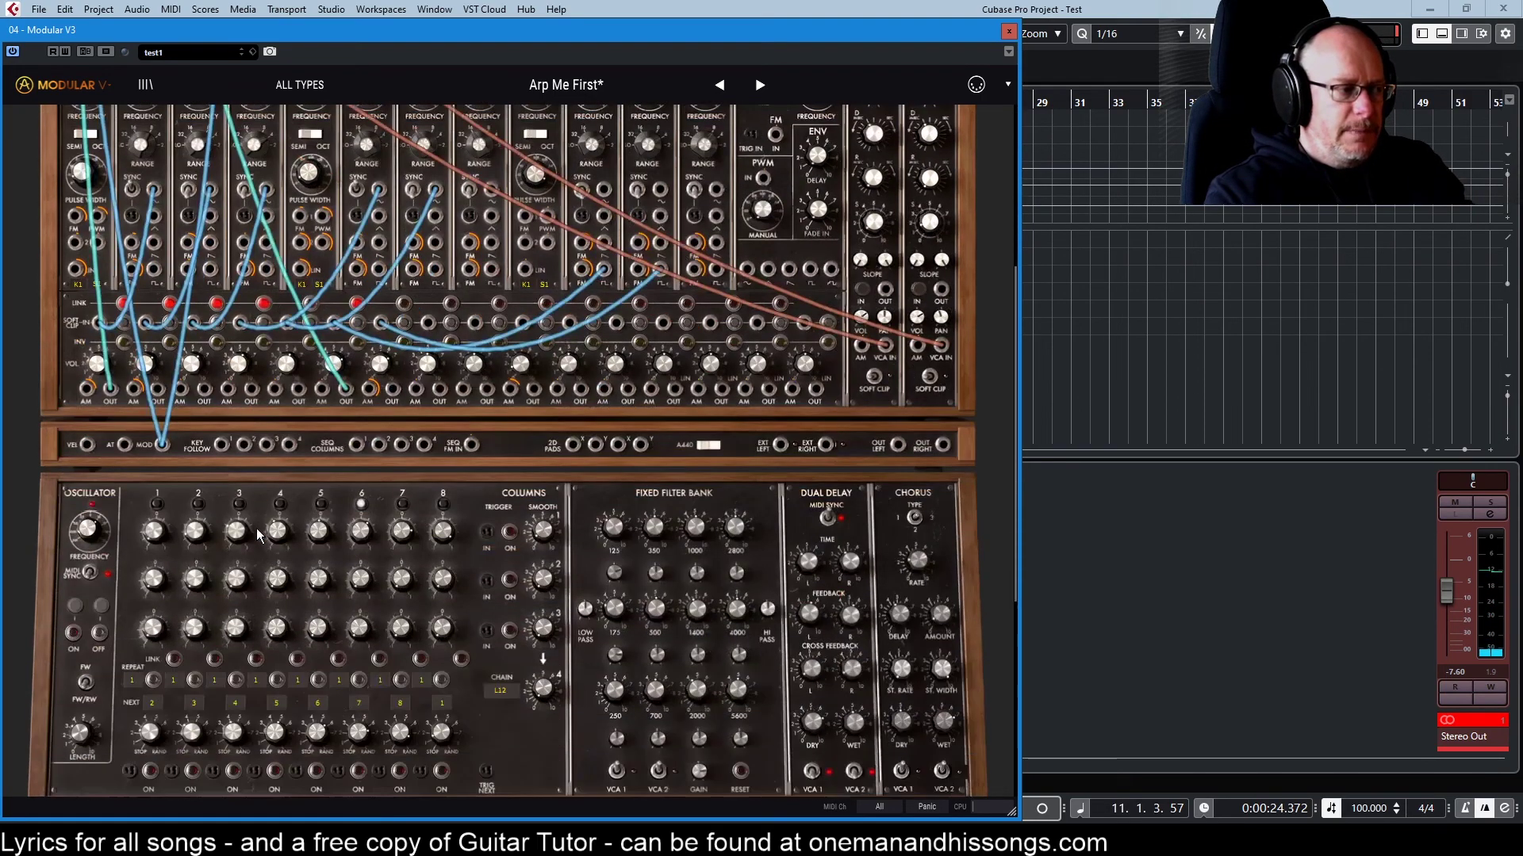
pyautogui.scroll(-3, 269, 539)
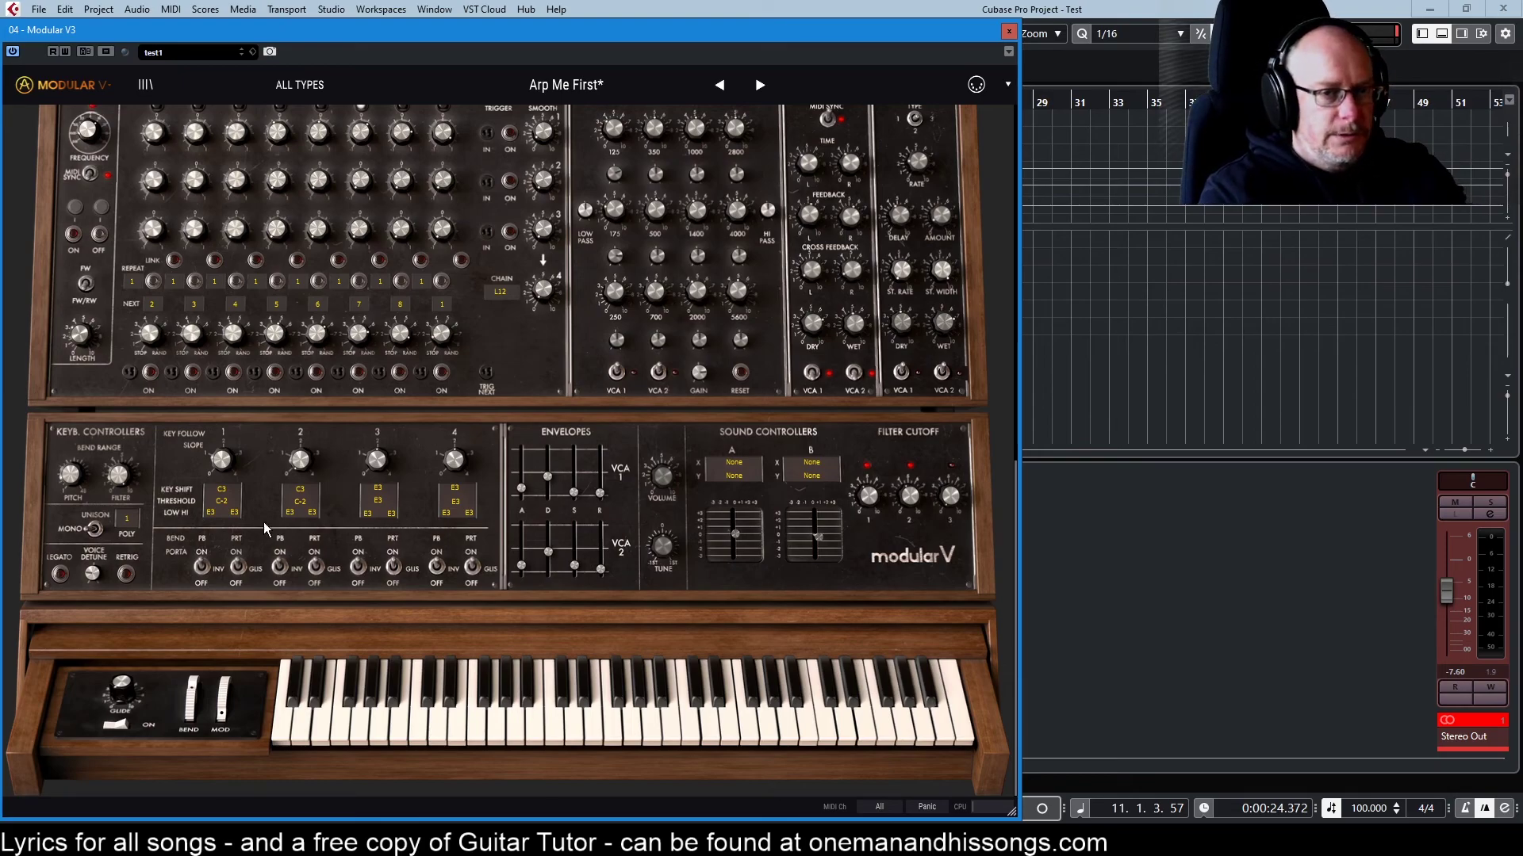
pyautogui.moveTo(300, 463)
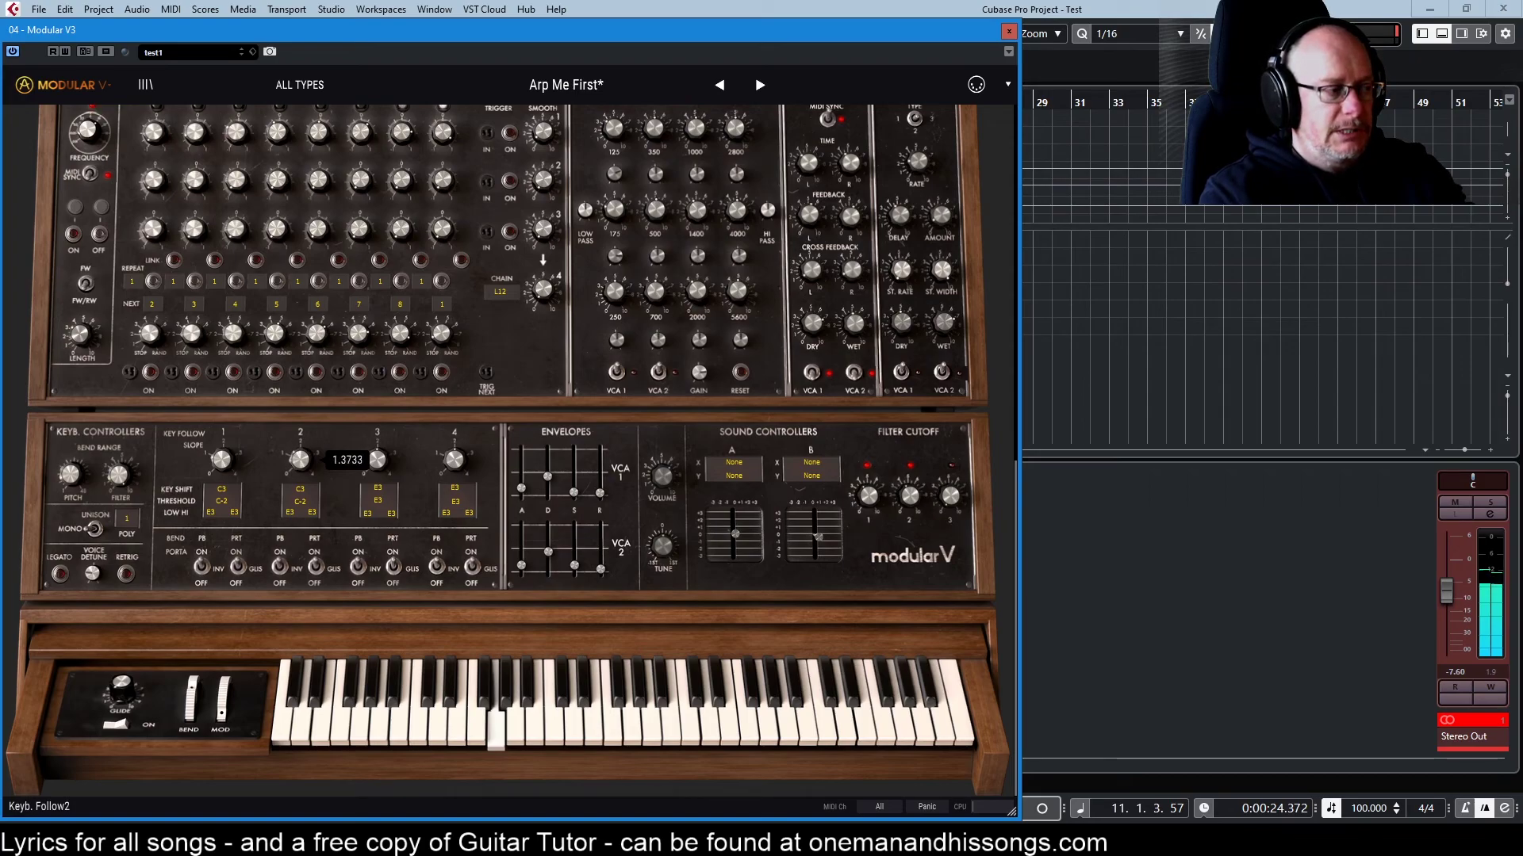
pyautogui.moveTo(300, 464); pyautogui.dragTo(300, 402)
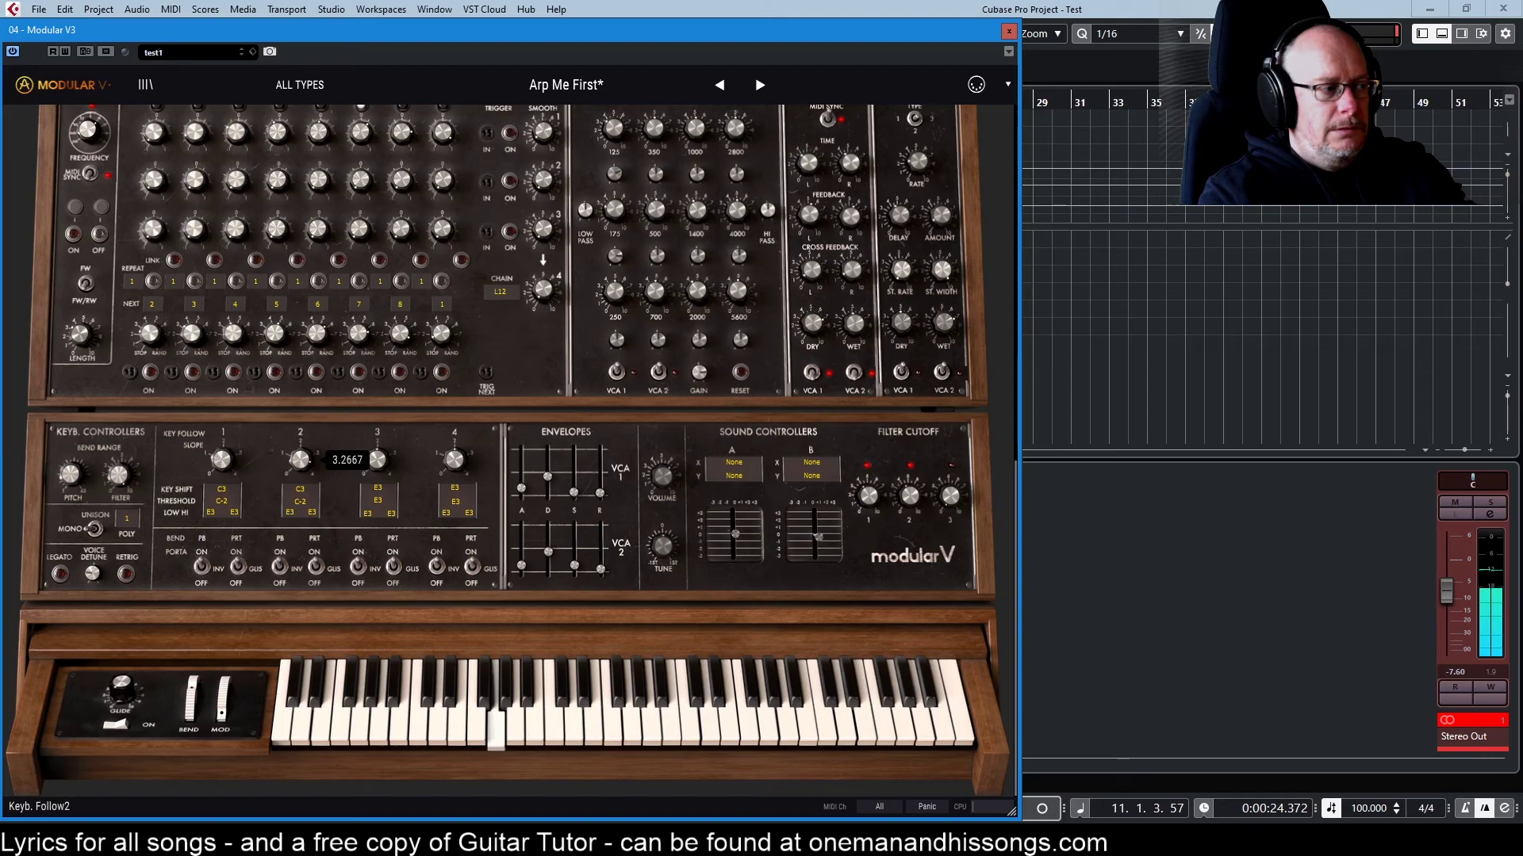
pyautogui.moveTo(299, 403); pyautogui.dragTo(302, 465)
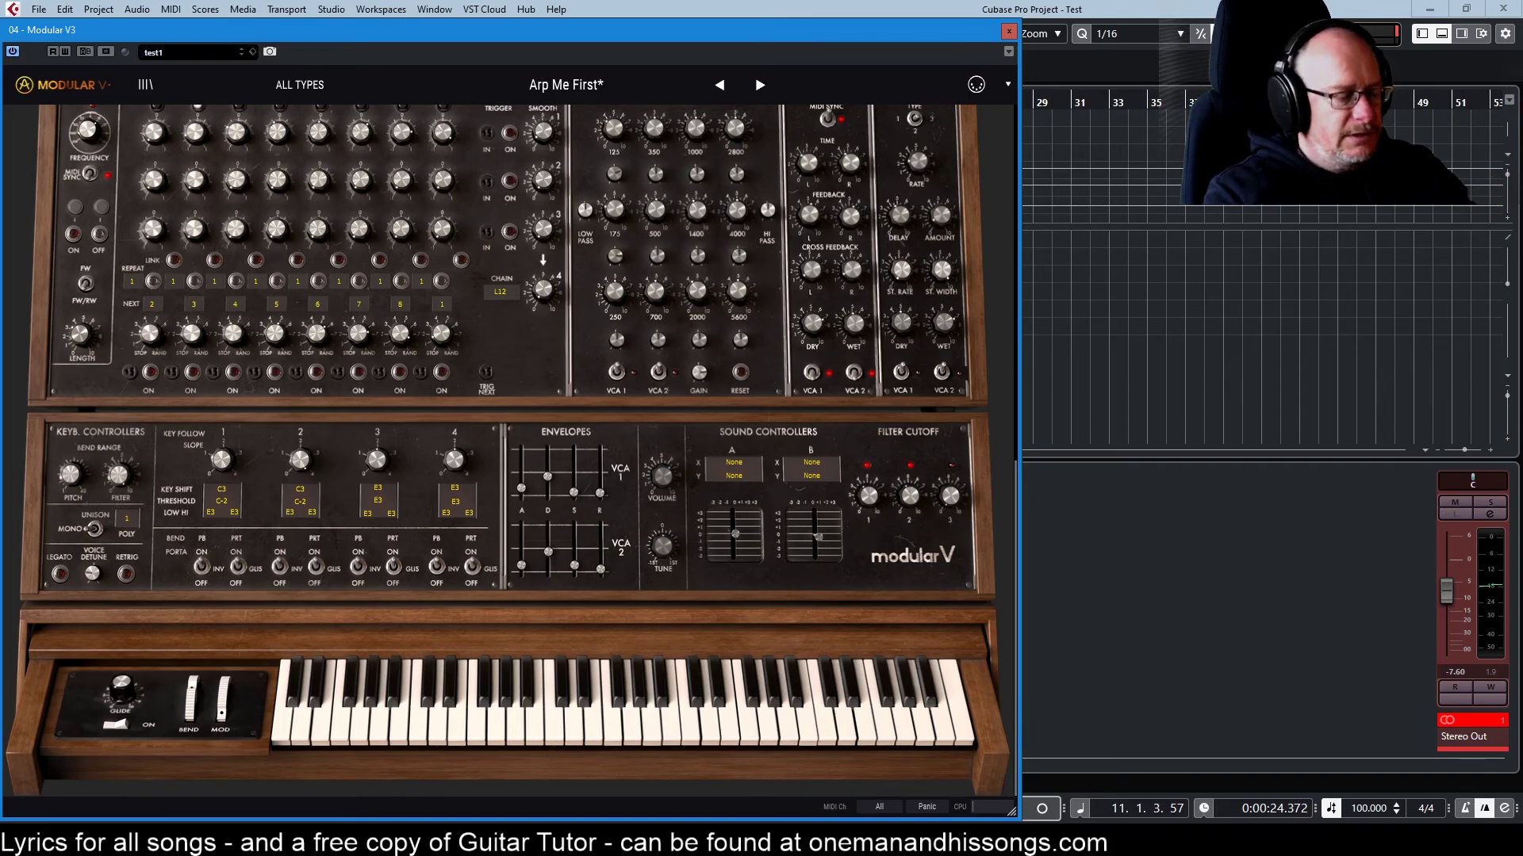
# Consult the keyboard follow management diagram in the Modular V manual in Adobe Acrobat Reader, and return to the synth's filters.
pyautogui.hotkey('alt', 'Tab')
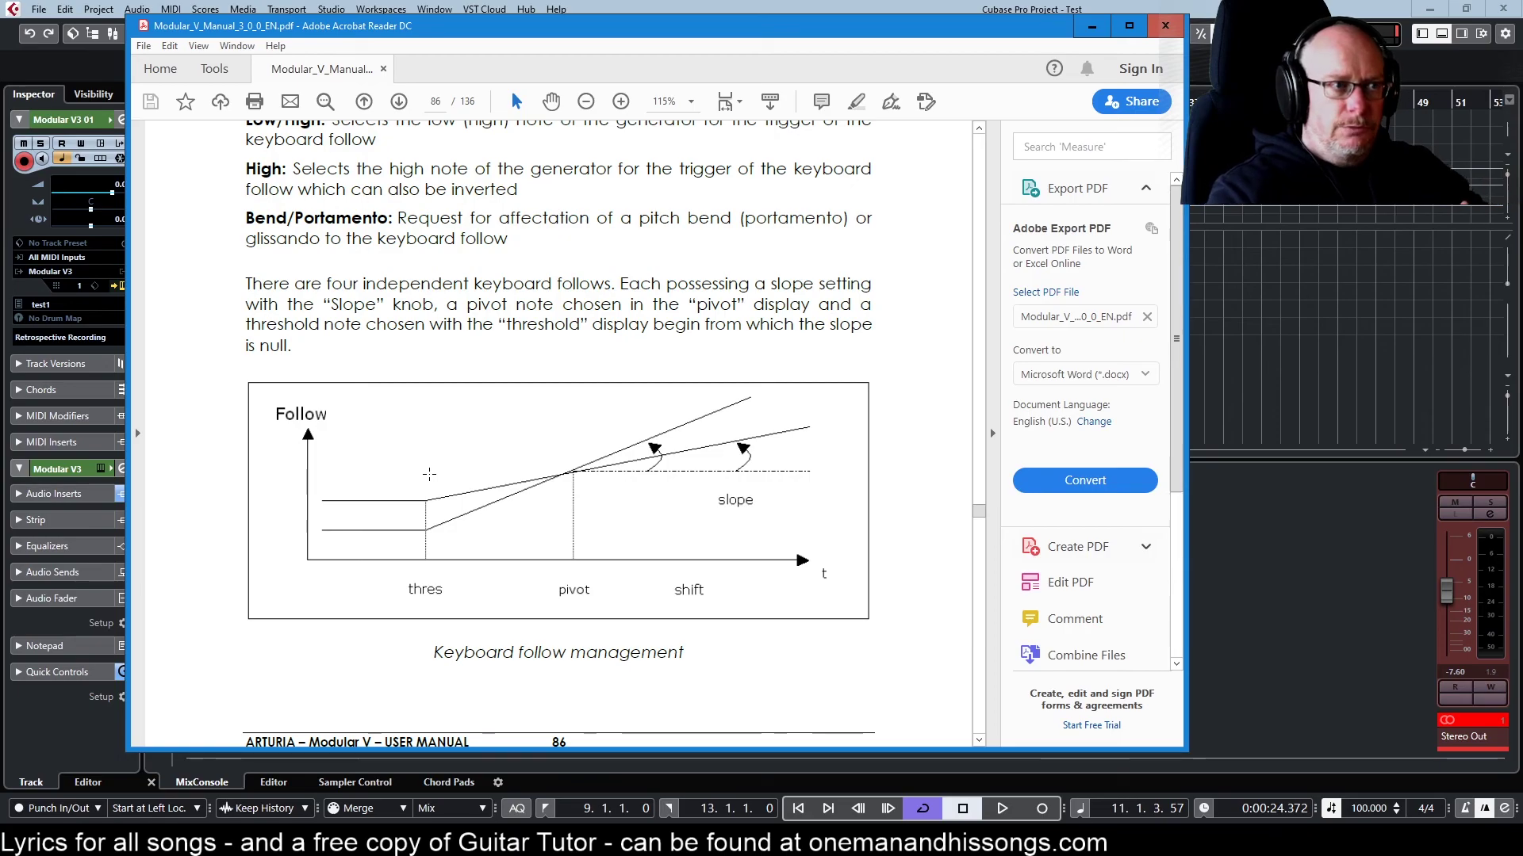
pyautogui.click(1091, 26)
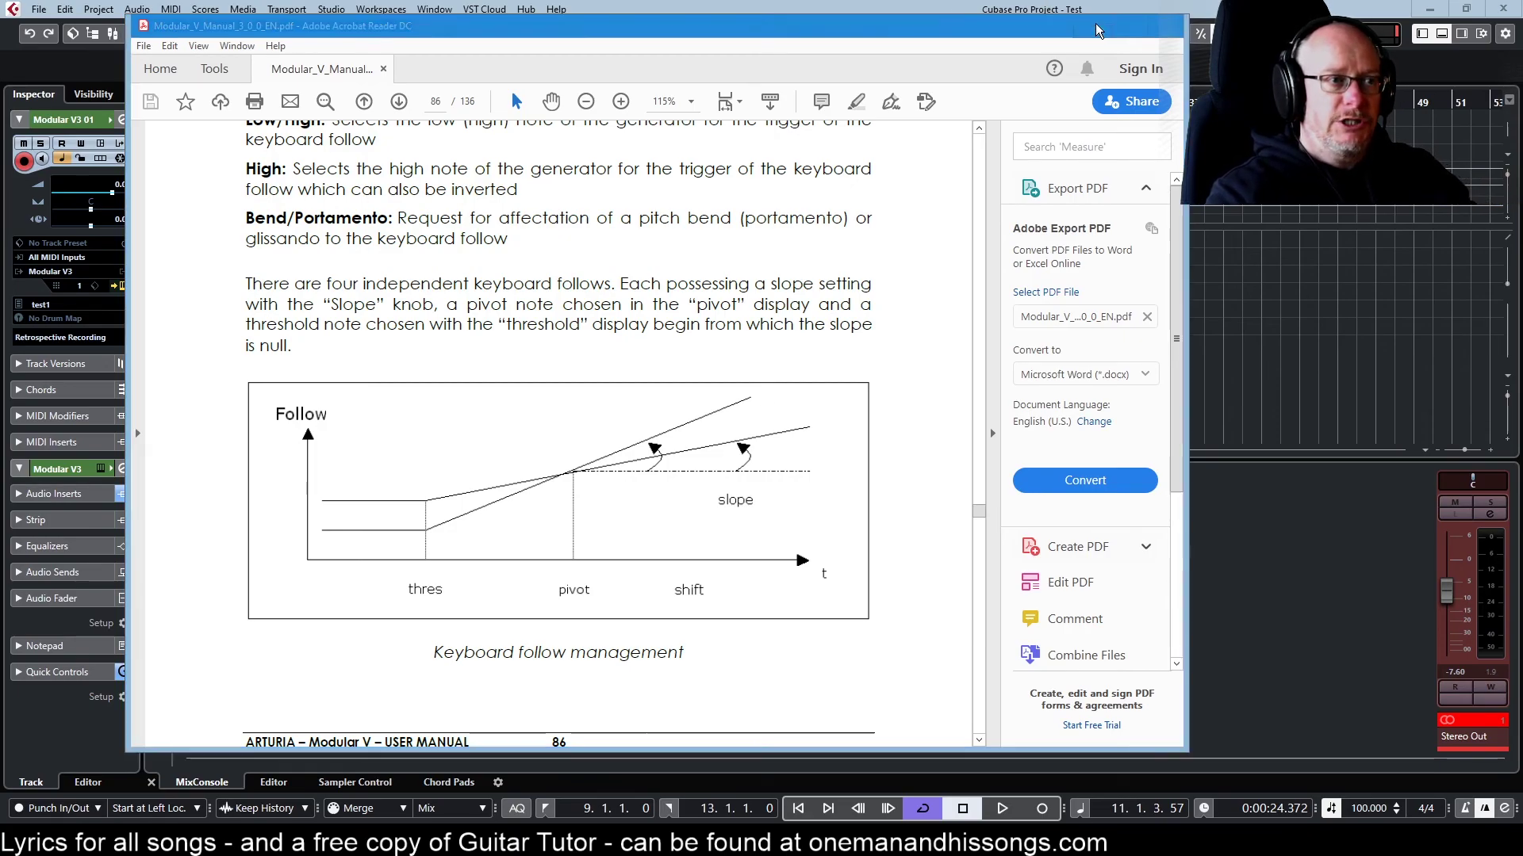
pyautogui.scroll(3, 432, 497)
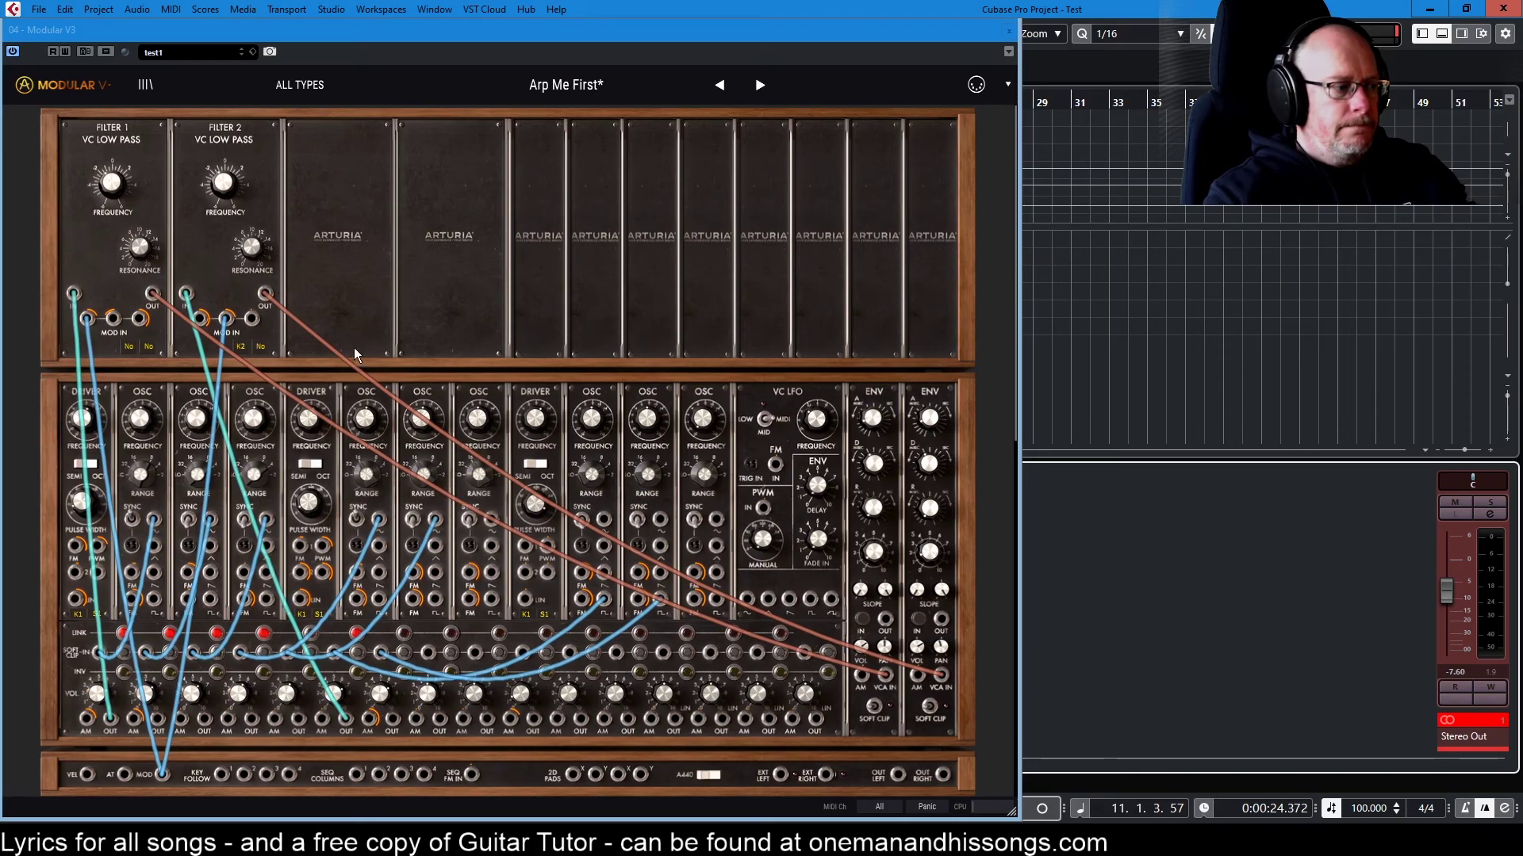
pyautogui.scroll(-3, 353, 347)
pyautogui.scroll(3, 351, 459)
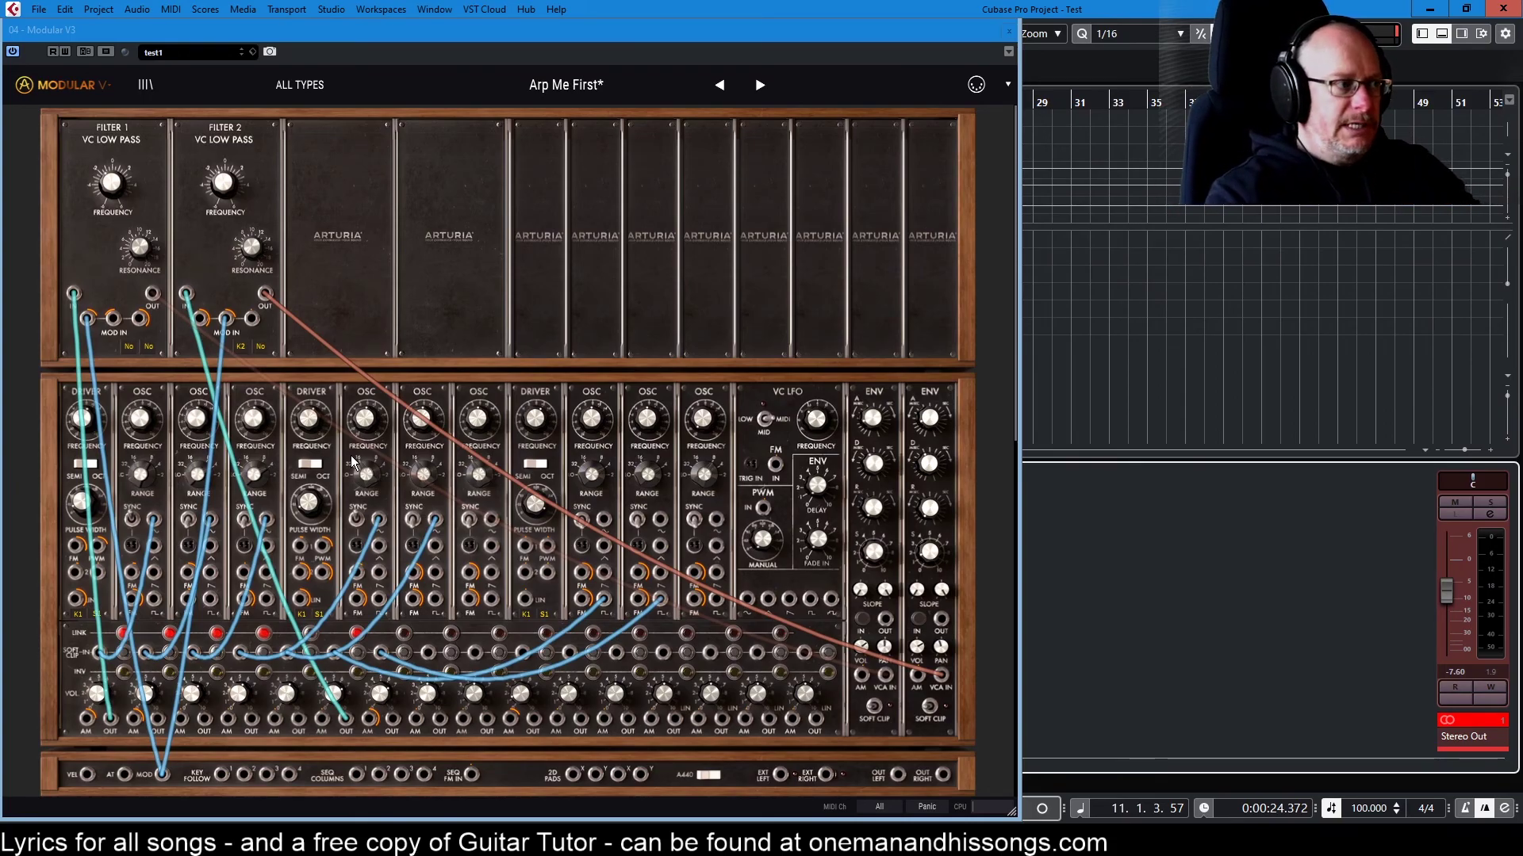
# Try the Key Follow 2 slope at 3.9333 and lower it to 3.0267.
pyautogui.scroll(-10, 408, 439)
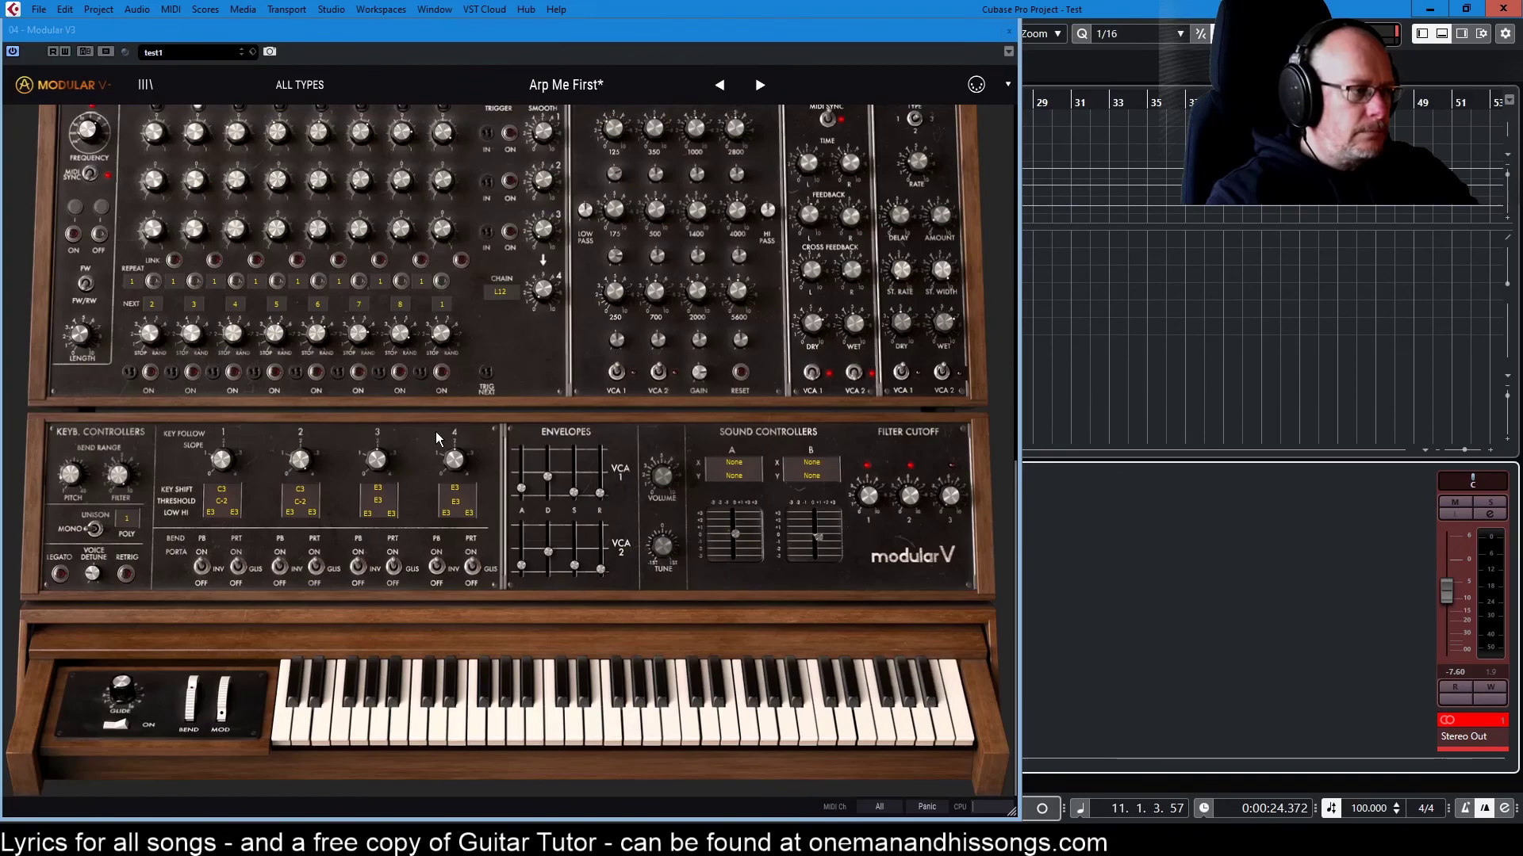
pyautogui.click(376, 460)
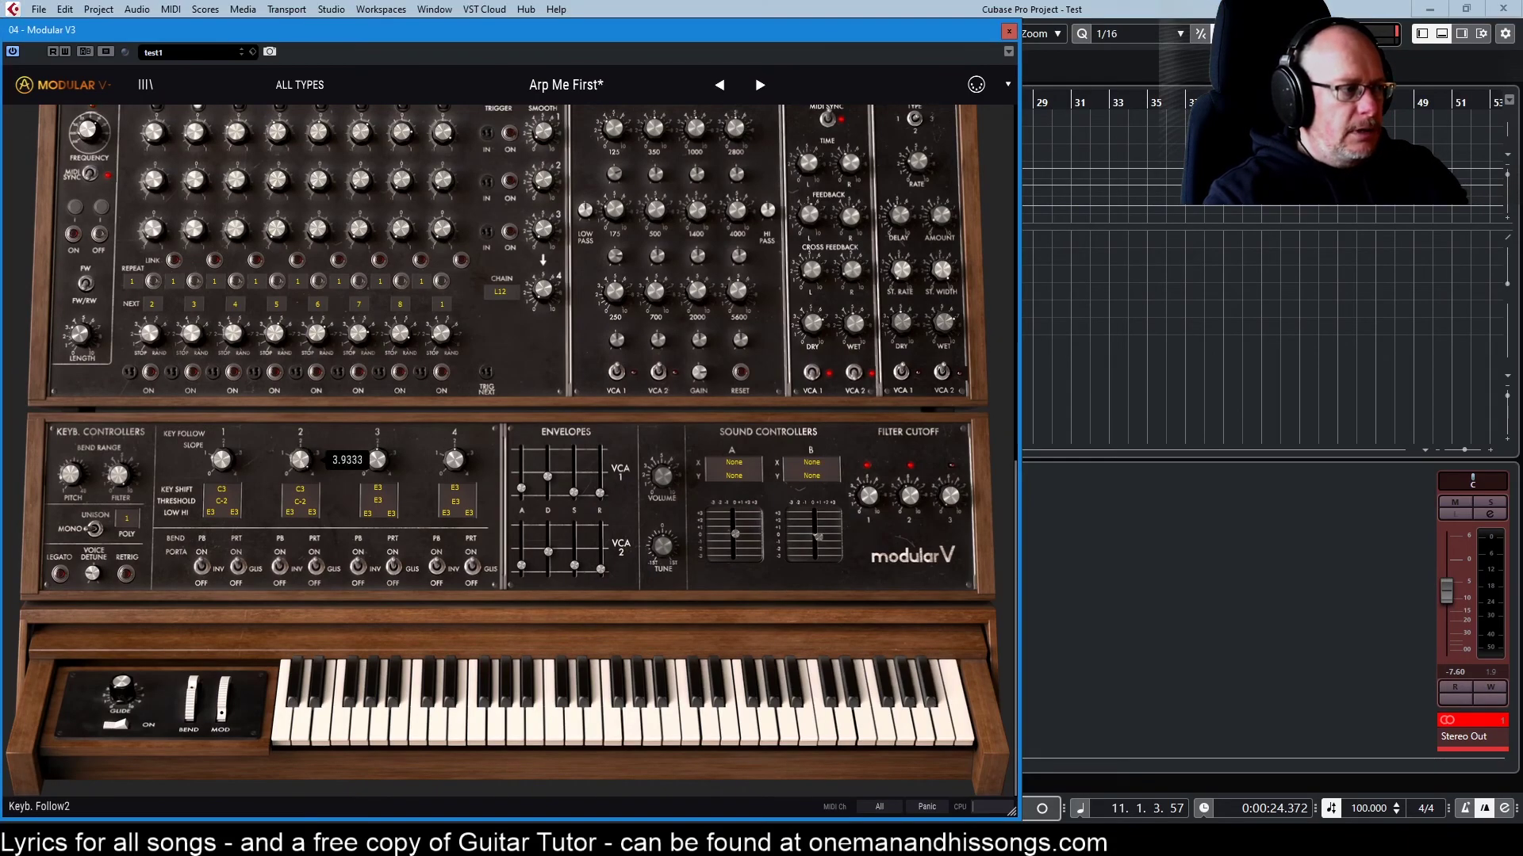
pyautogui.moveTo(377, 459); pyautogui.dragTo(377, 470)
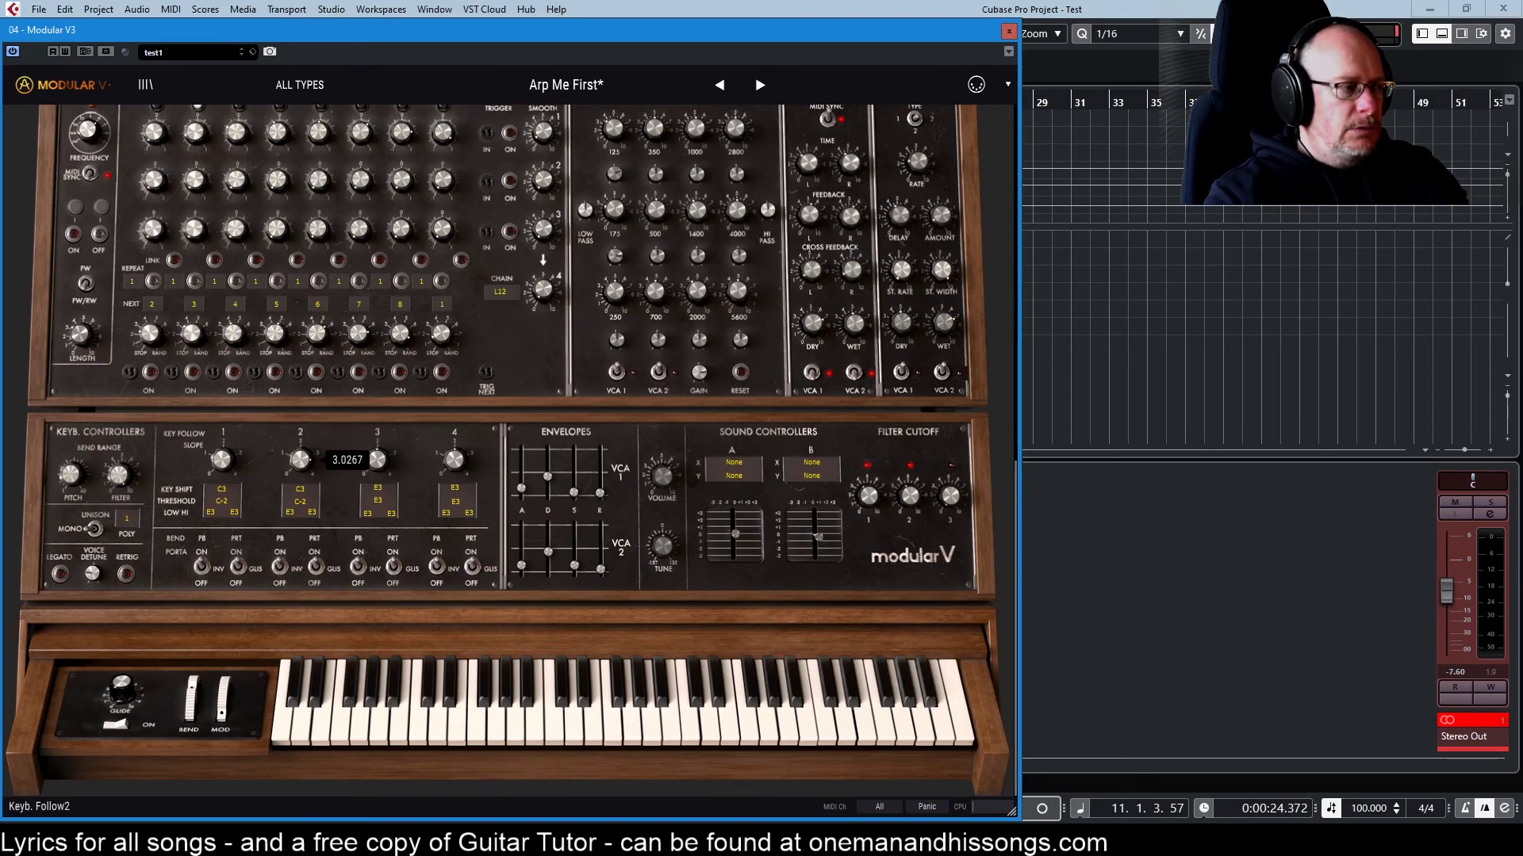
pyautogui.moveTo(377, 470); pyautogui.dragTo(377, 475)
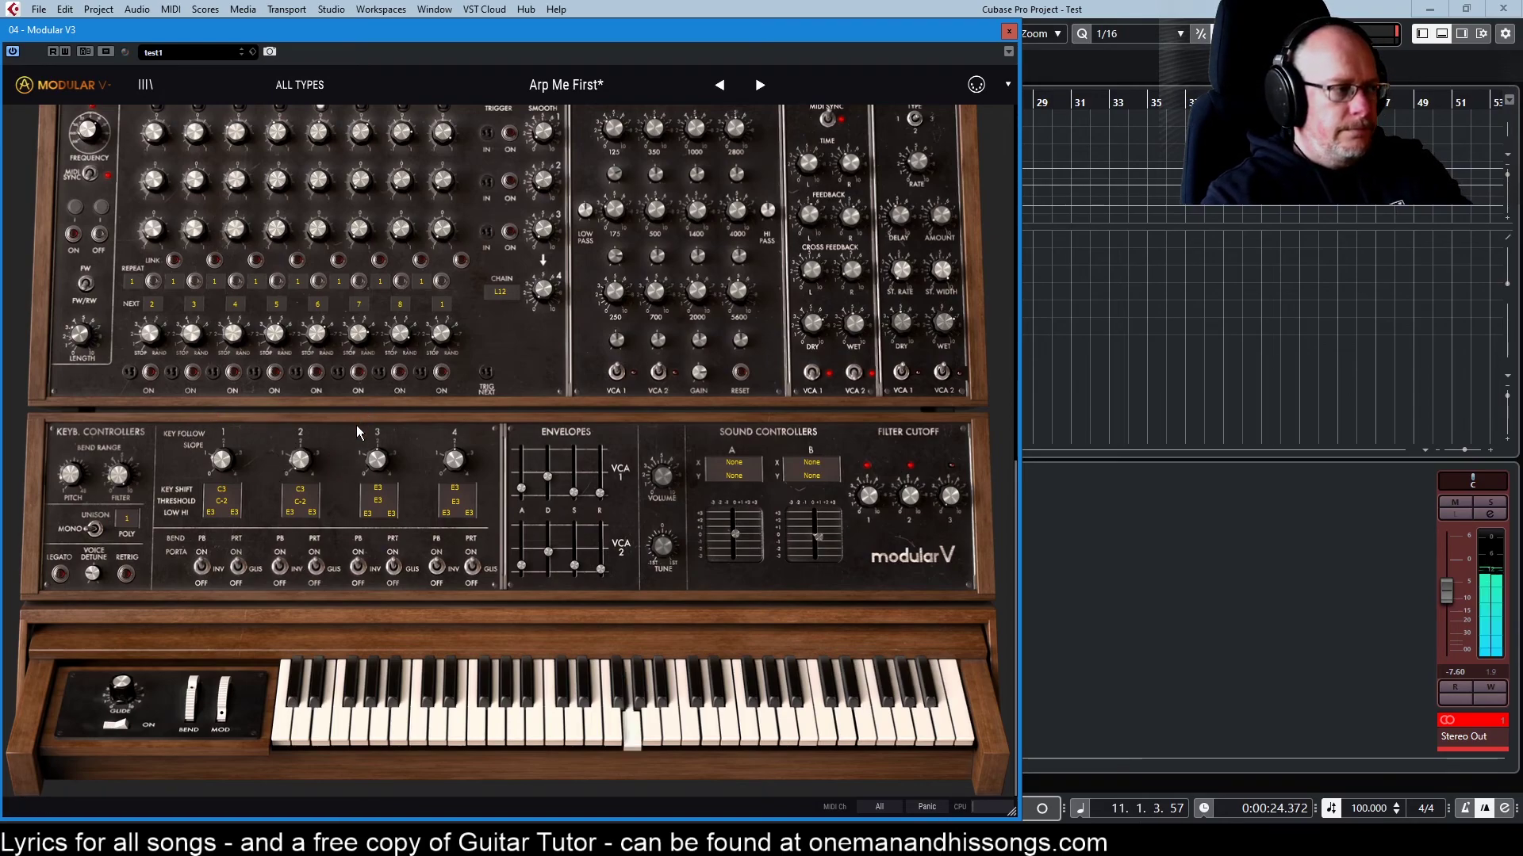
# Switch Filter 2's keyboard choice to None and back to K2 to compare the sound.
pyautogui.scroll(10, 355, 425)
pyautogui.click(238, 347)
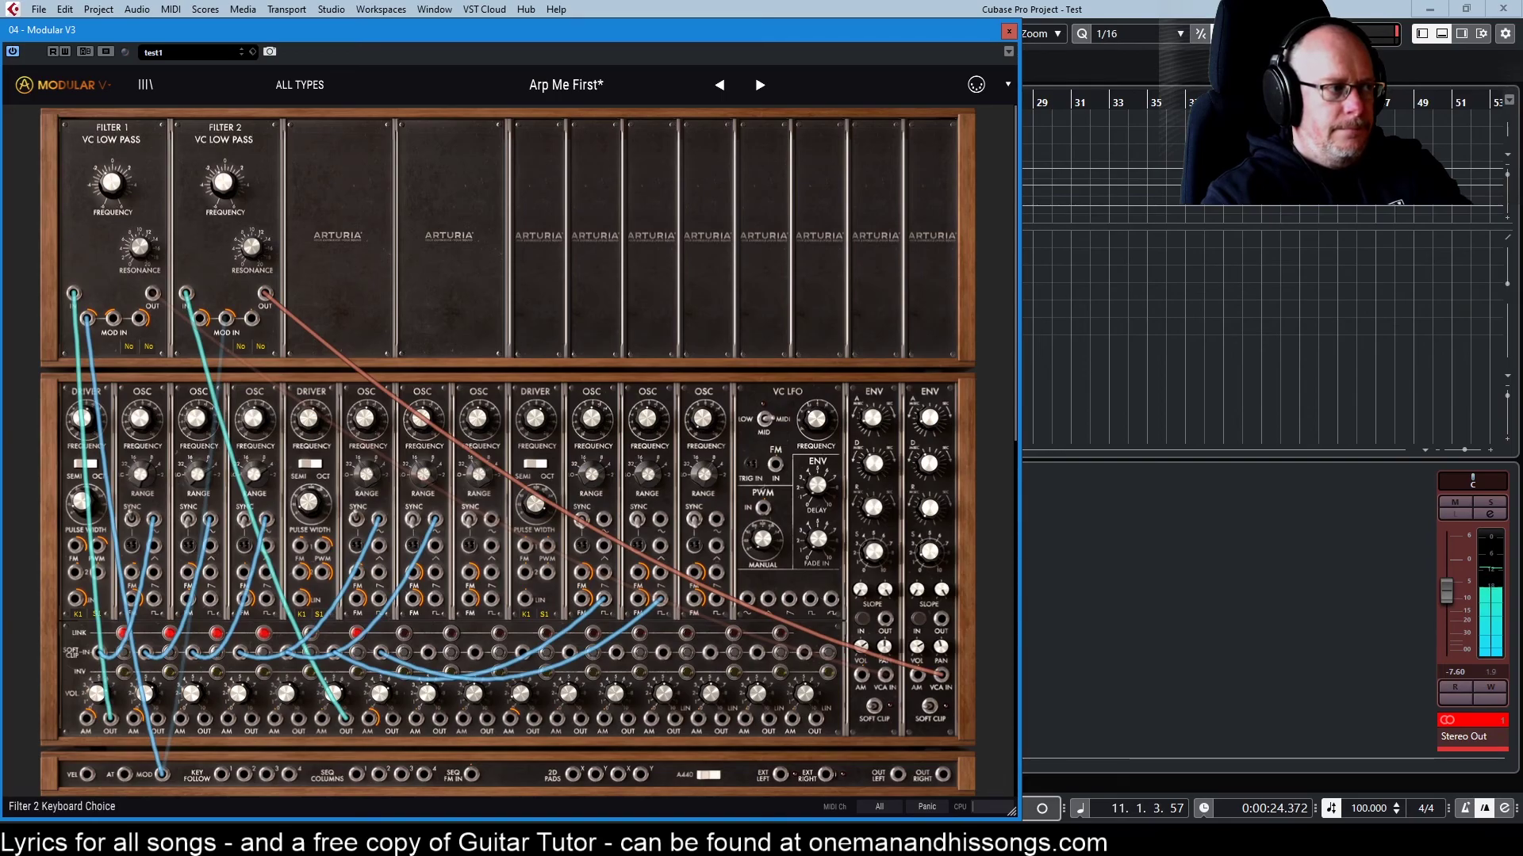
pyautogui.click(241, 347)
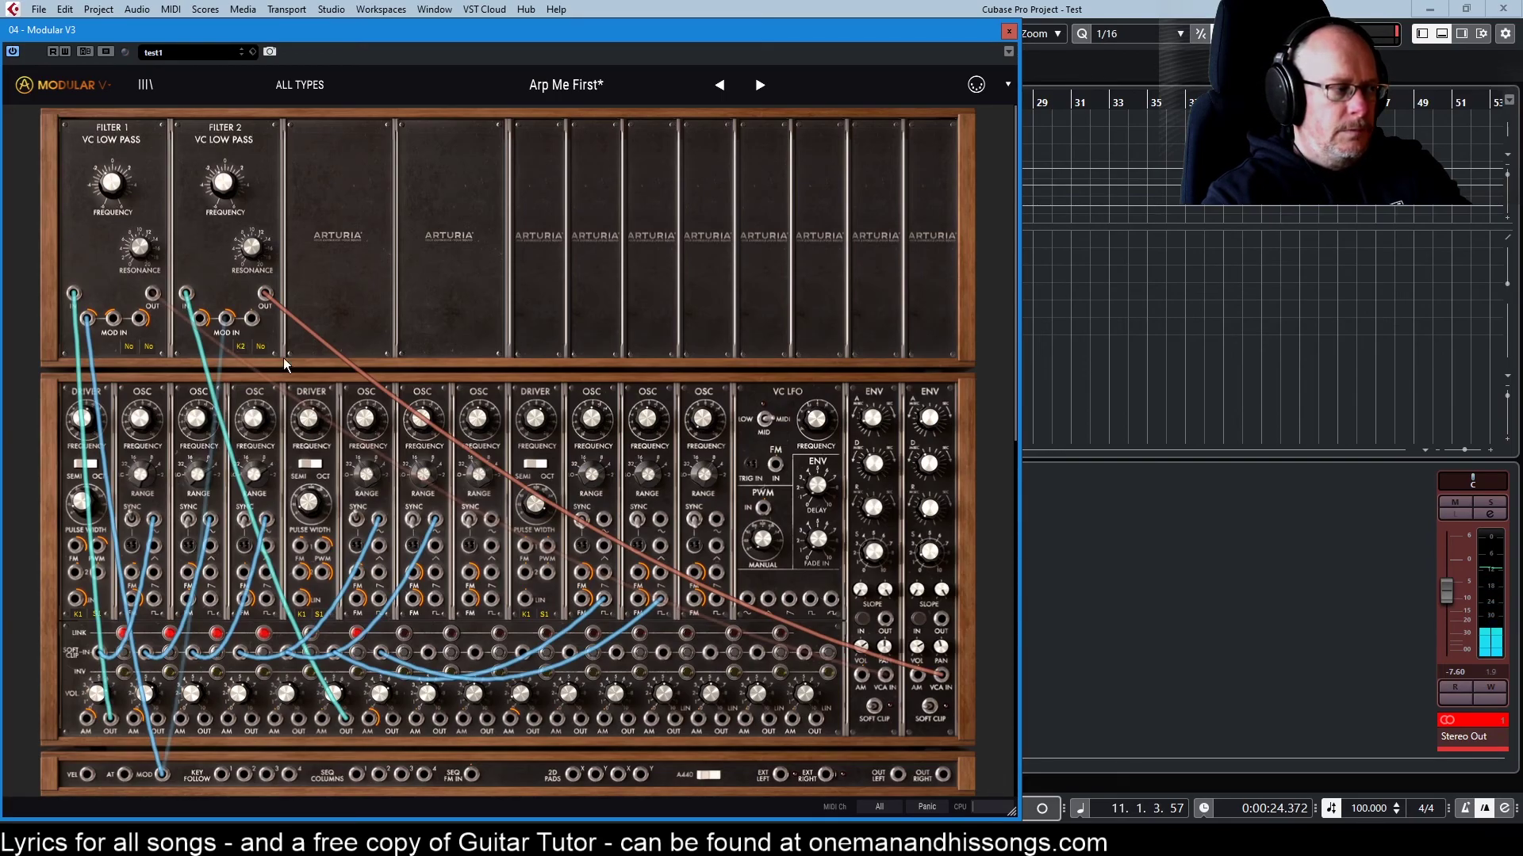
# Vary the Key Follow 2 slope between 0.7600 and 2.0000 to compare the filter's tracking across the keyboard.
pyautogui.scroll(-10, 289, 417)
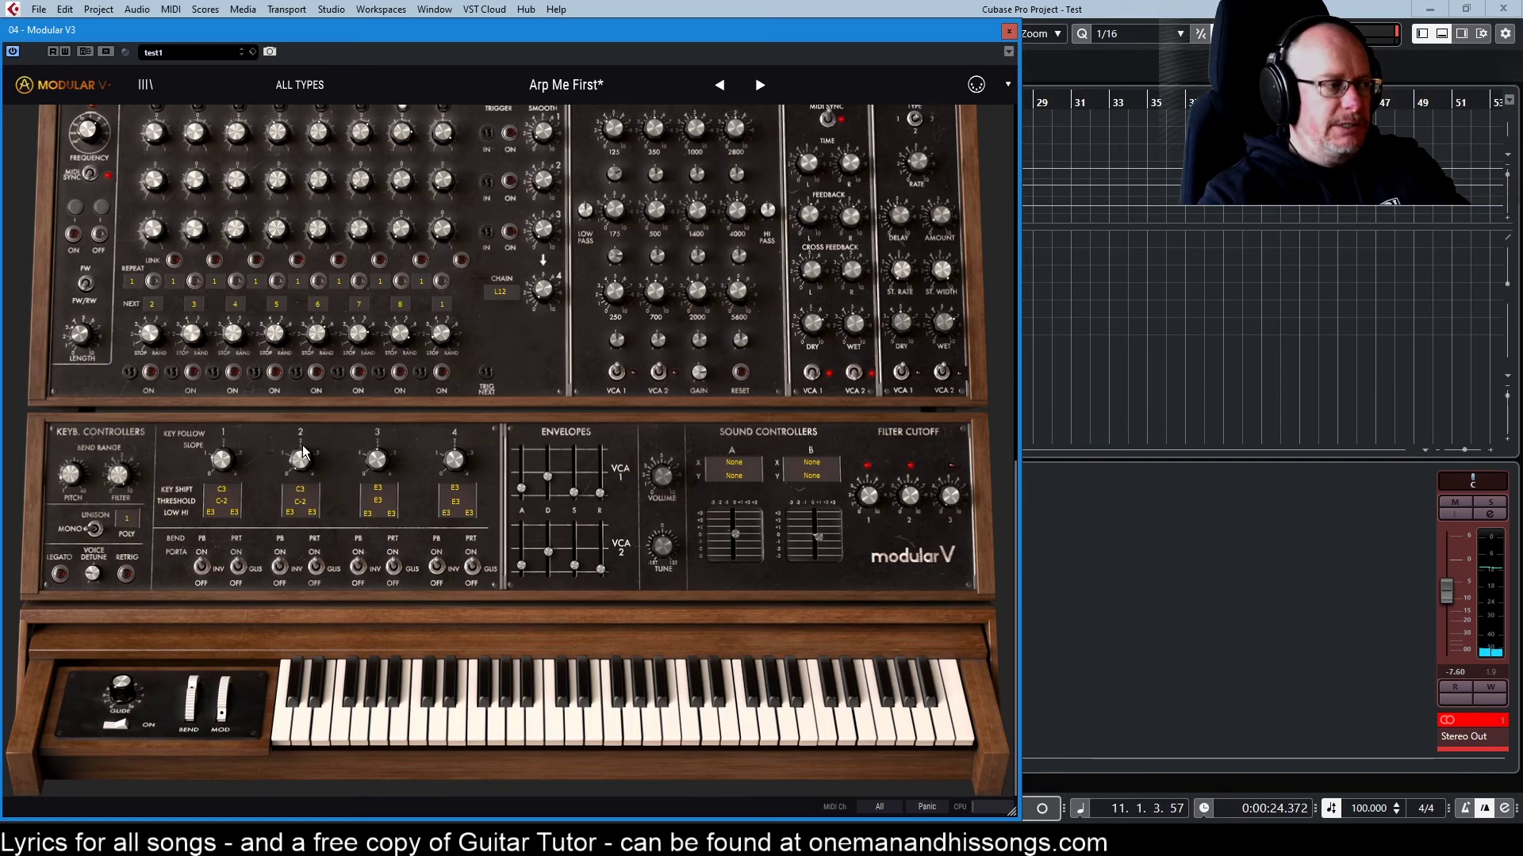
pyautogui.moveTo(298, 465)
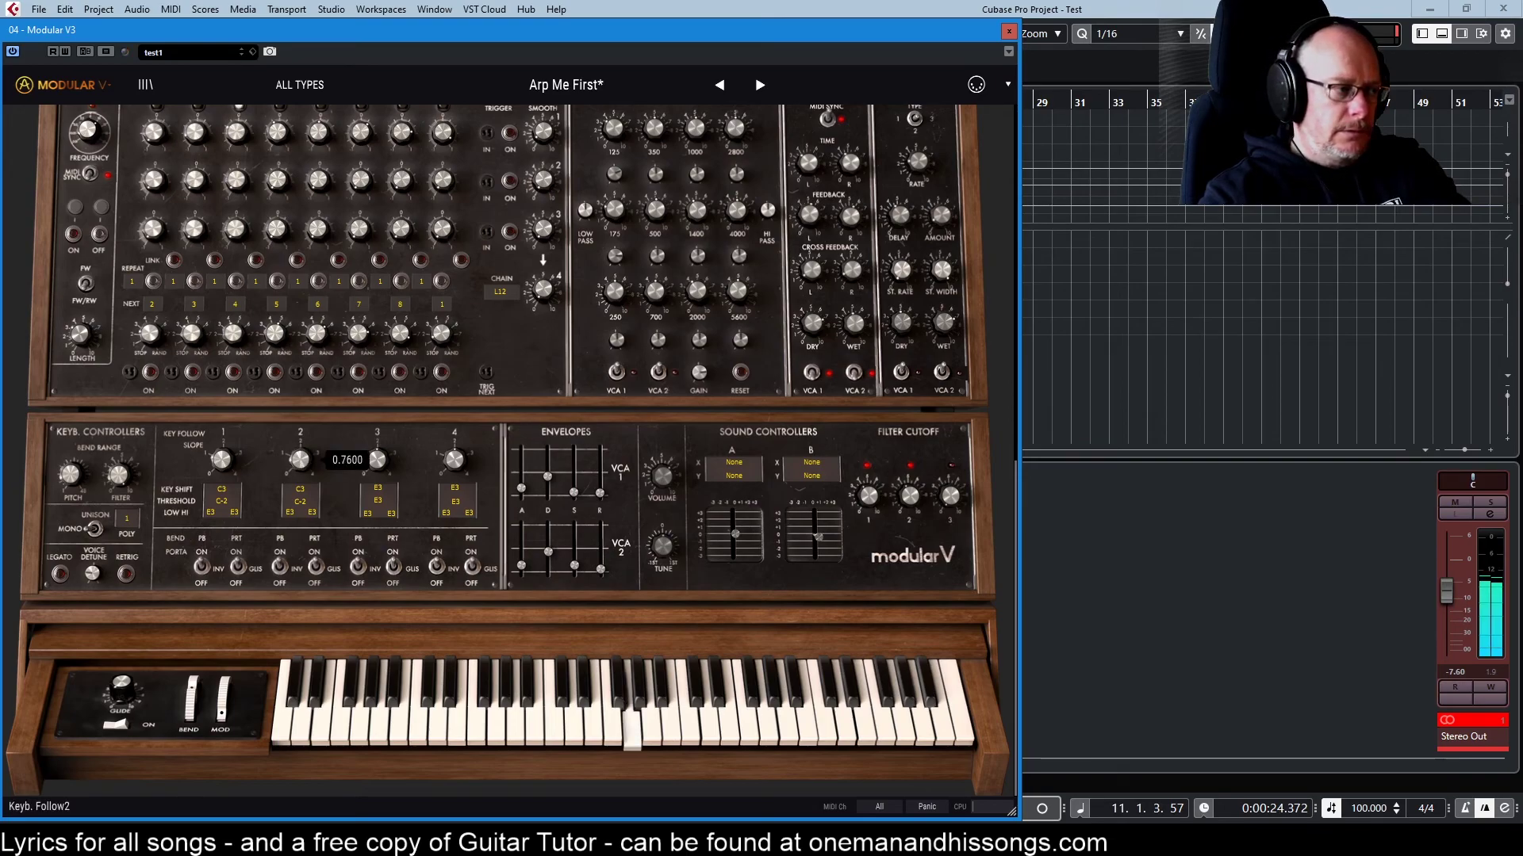
pyautogui.moveTo(300, 460); pyautogui.dragTo(300, 417)
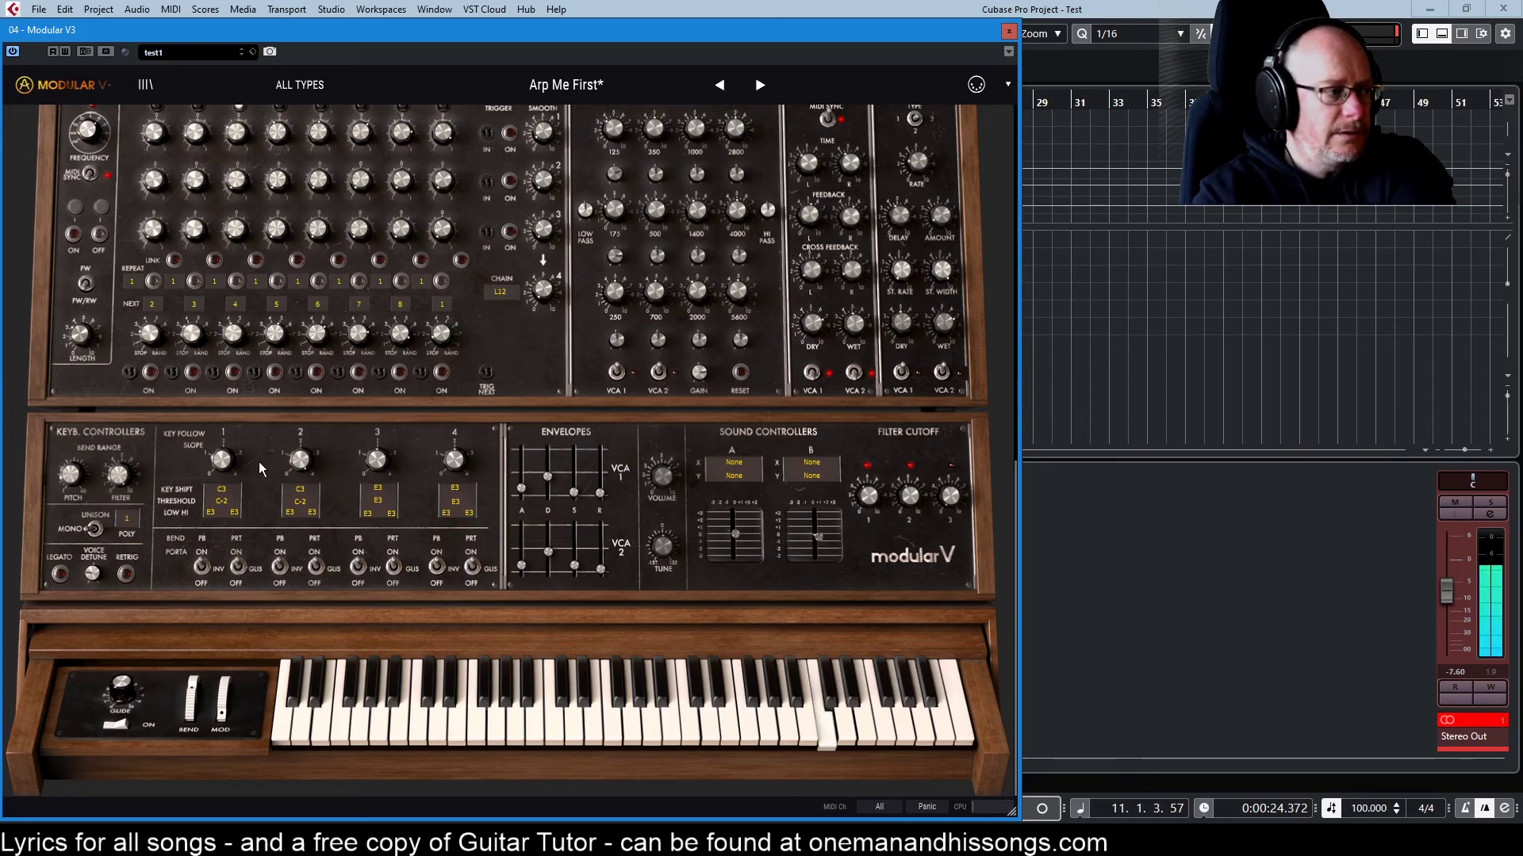
pyautogui.moveTo(300, 458); pyautogui.dragTo(300, 437)
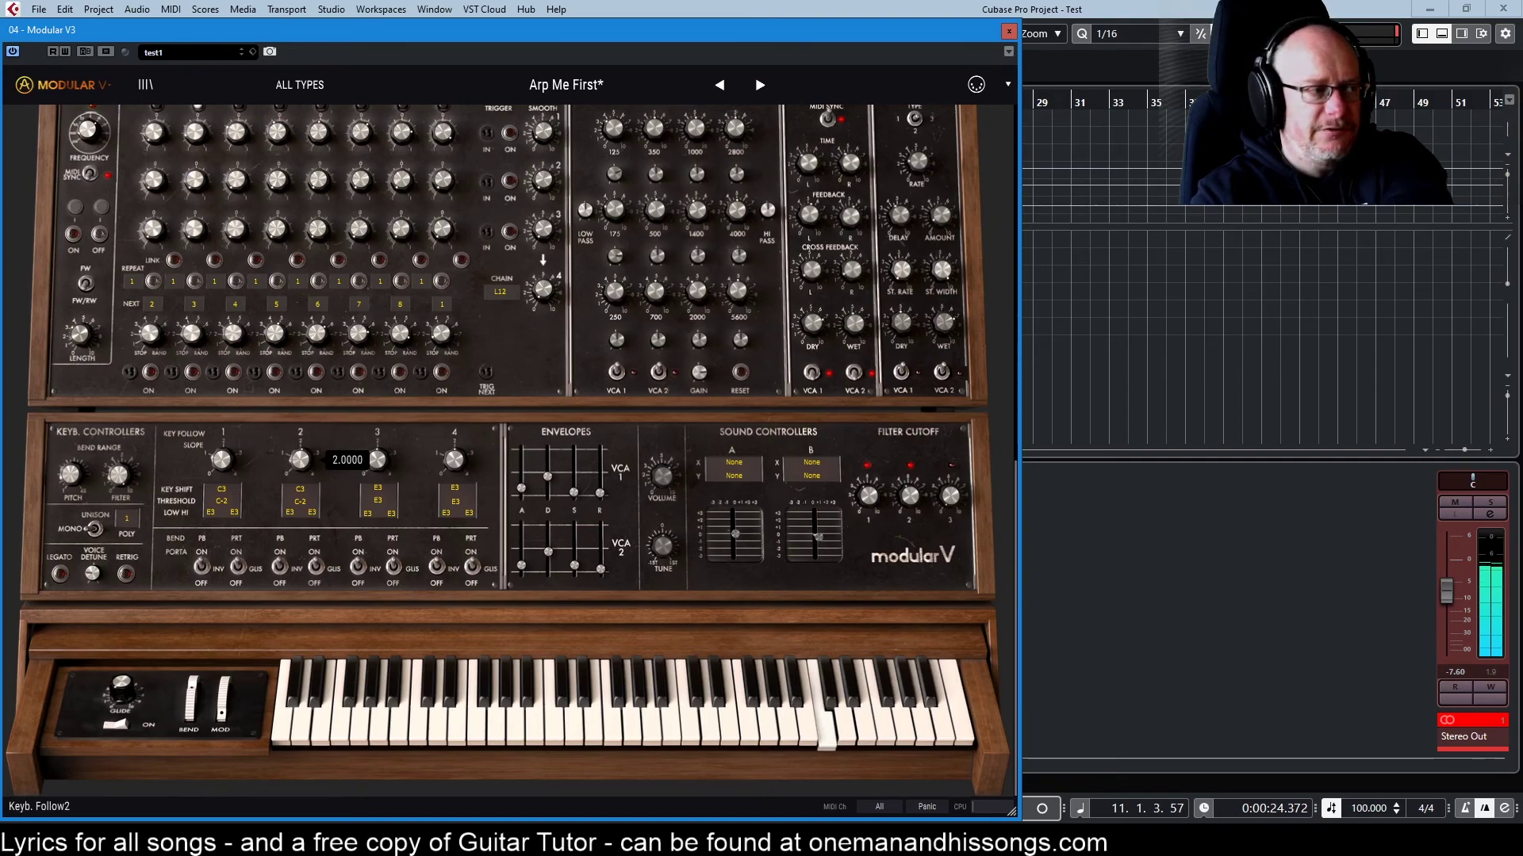
pyautogui.moveTo(300, 458); pyautogui.dragTo(301, 456)
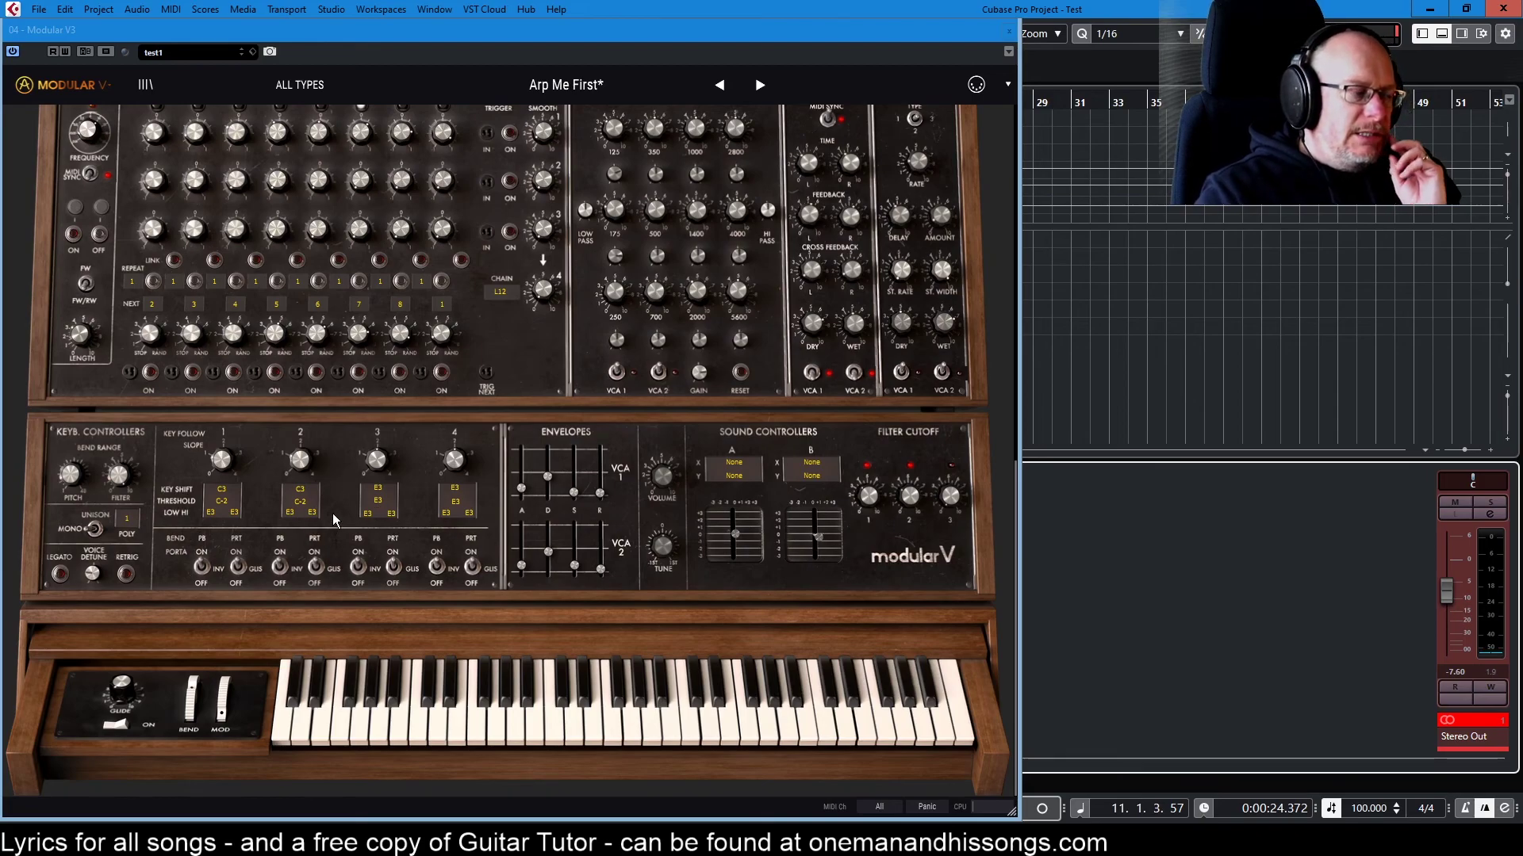
# Raise the Key Follow 2 threshold through B-1 and C4 to G8.
pyautogui.scroll(10, 331, 512)
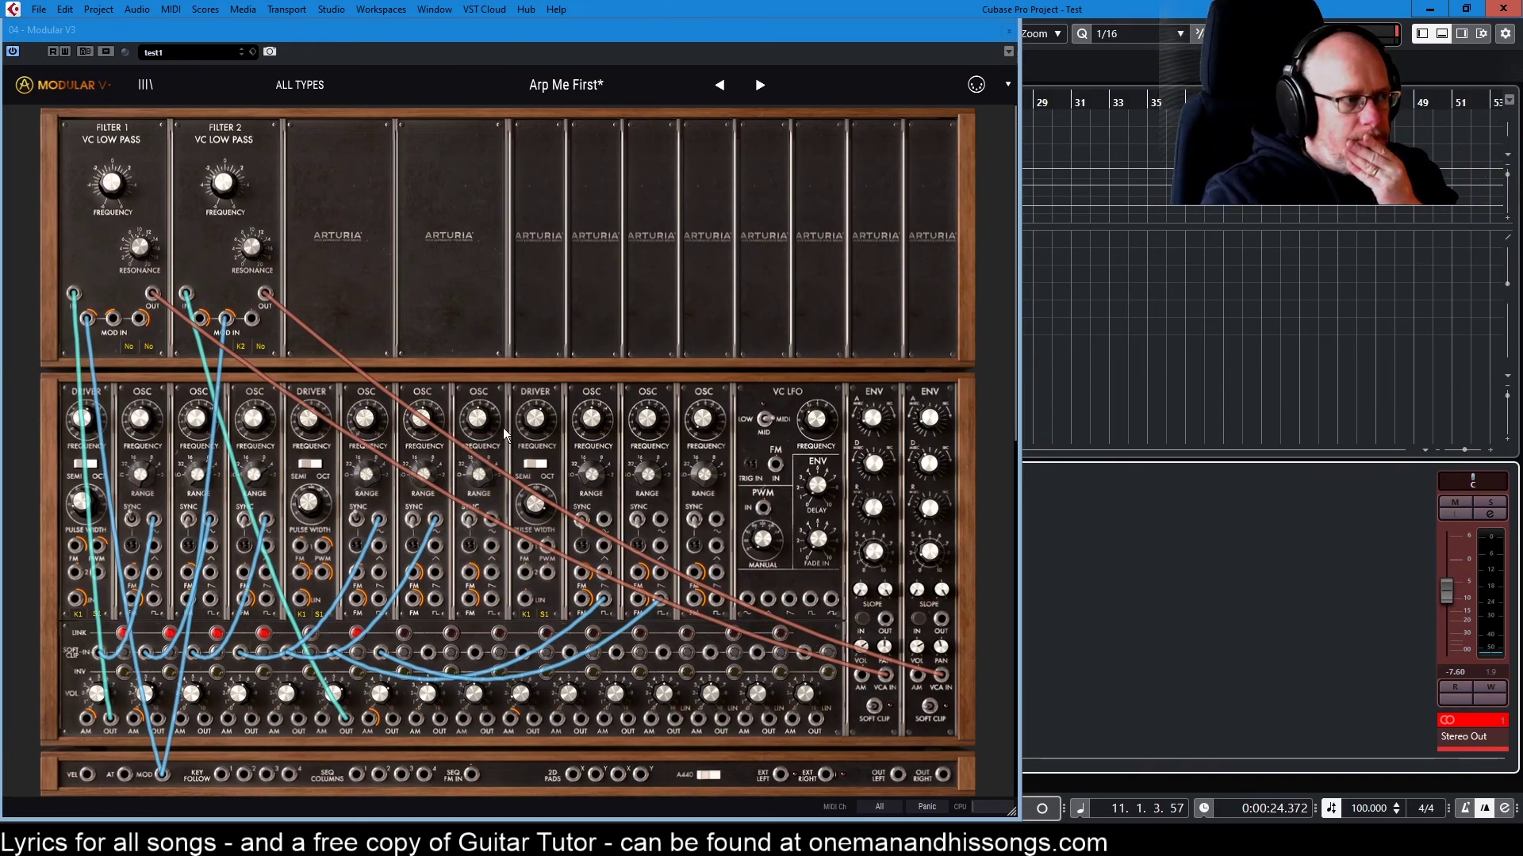
pyautogui.scroll(-10, 507, 429)
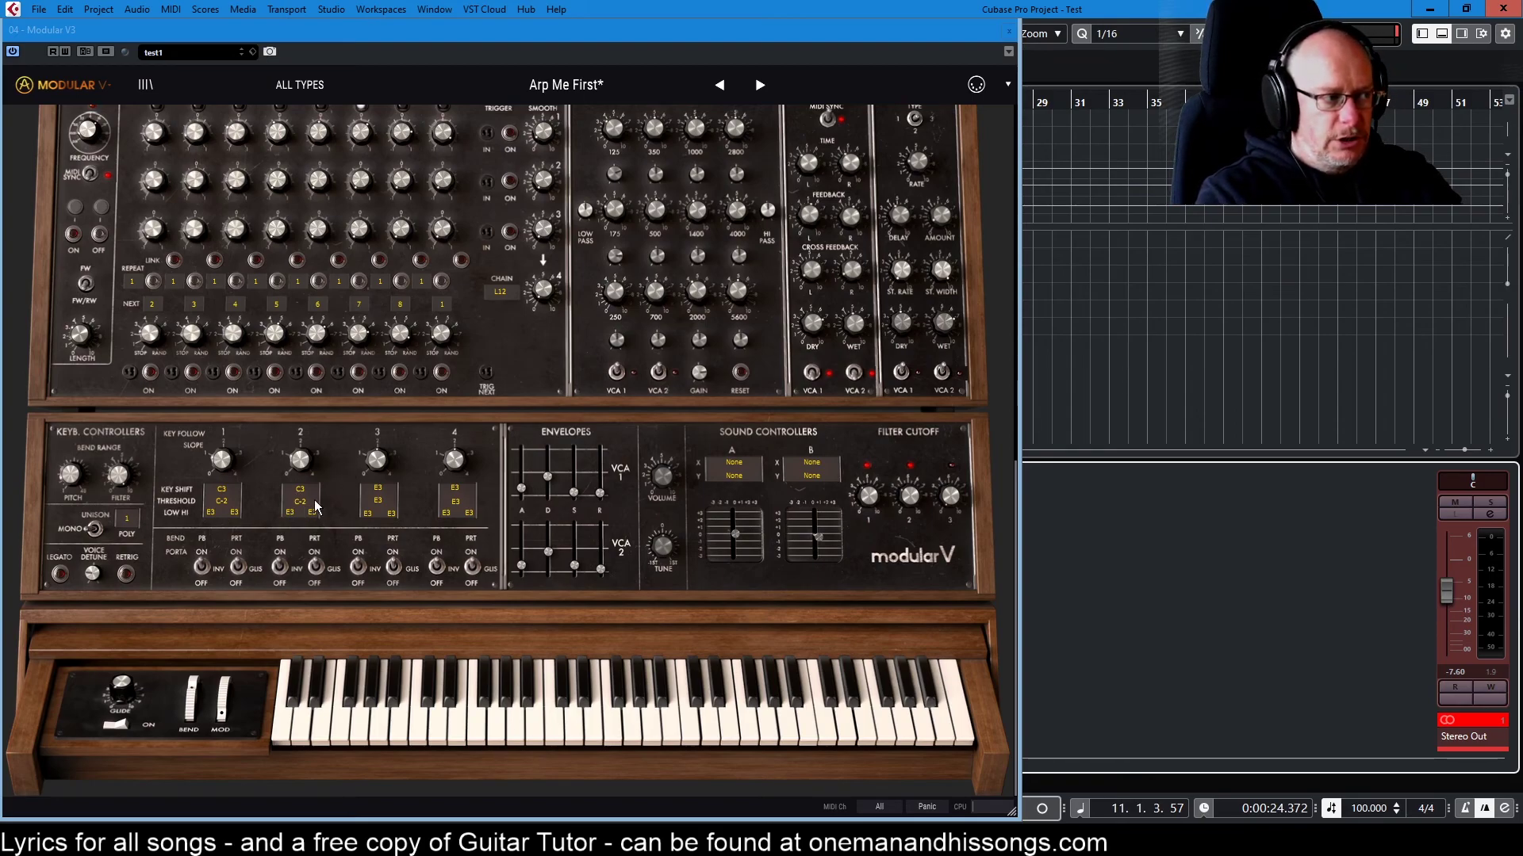
pyautogui.moveTo(299, 464)
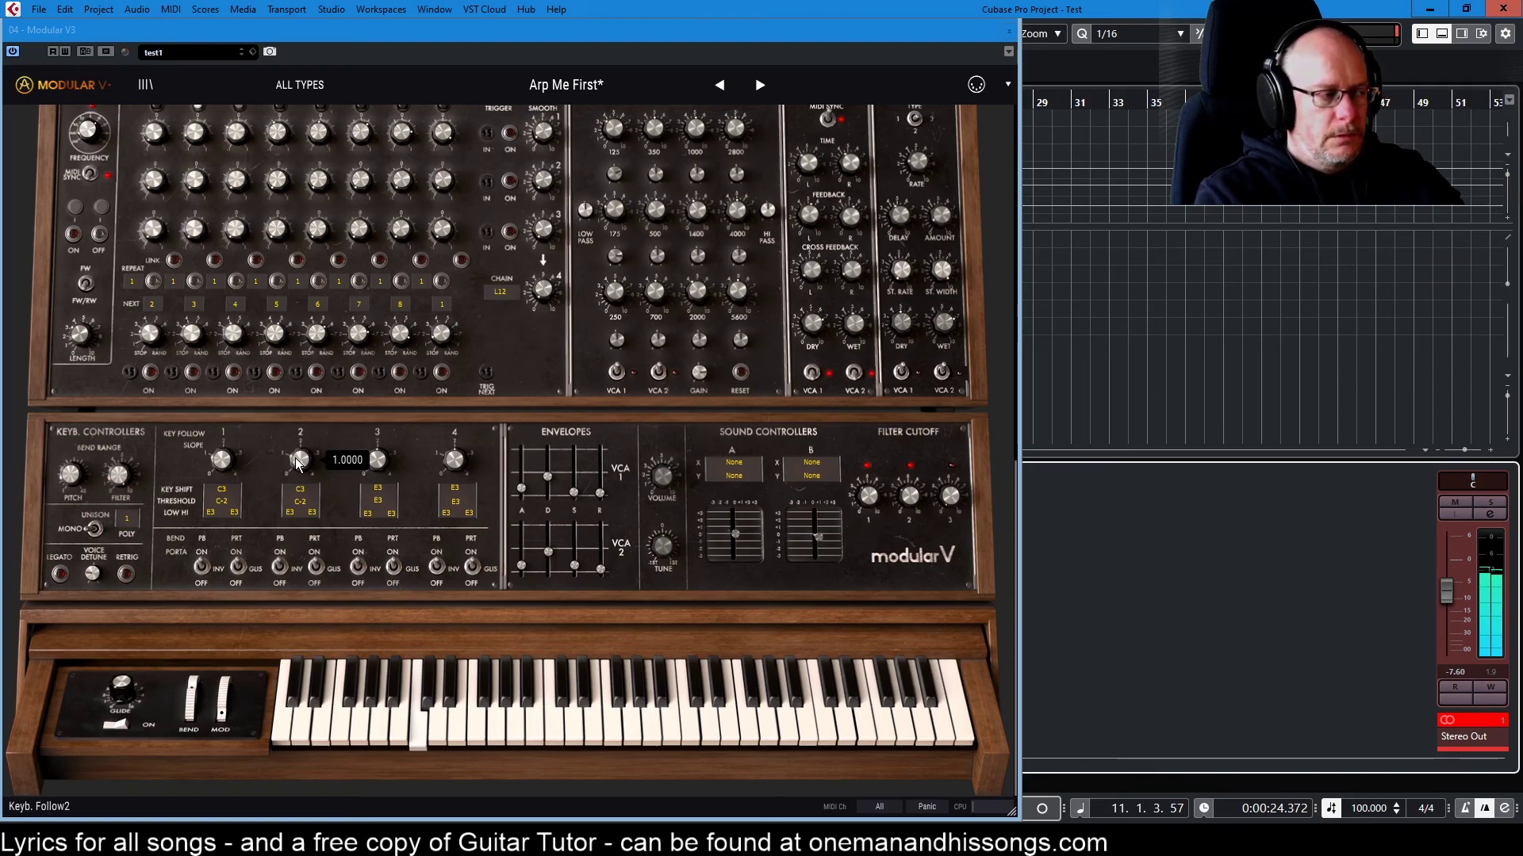
pyautogui.click(304, 504)
pyautogui.moveTo(304, 504); pyautogui.dragTo(303, 487)
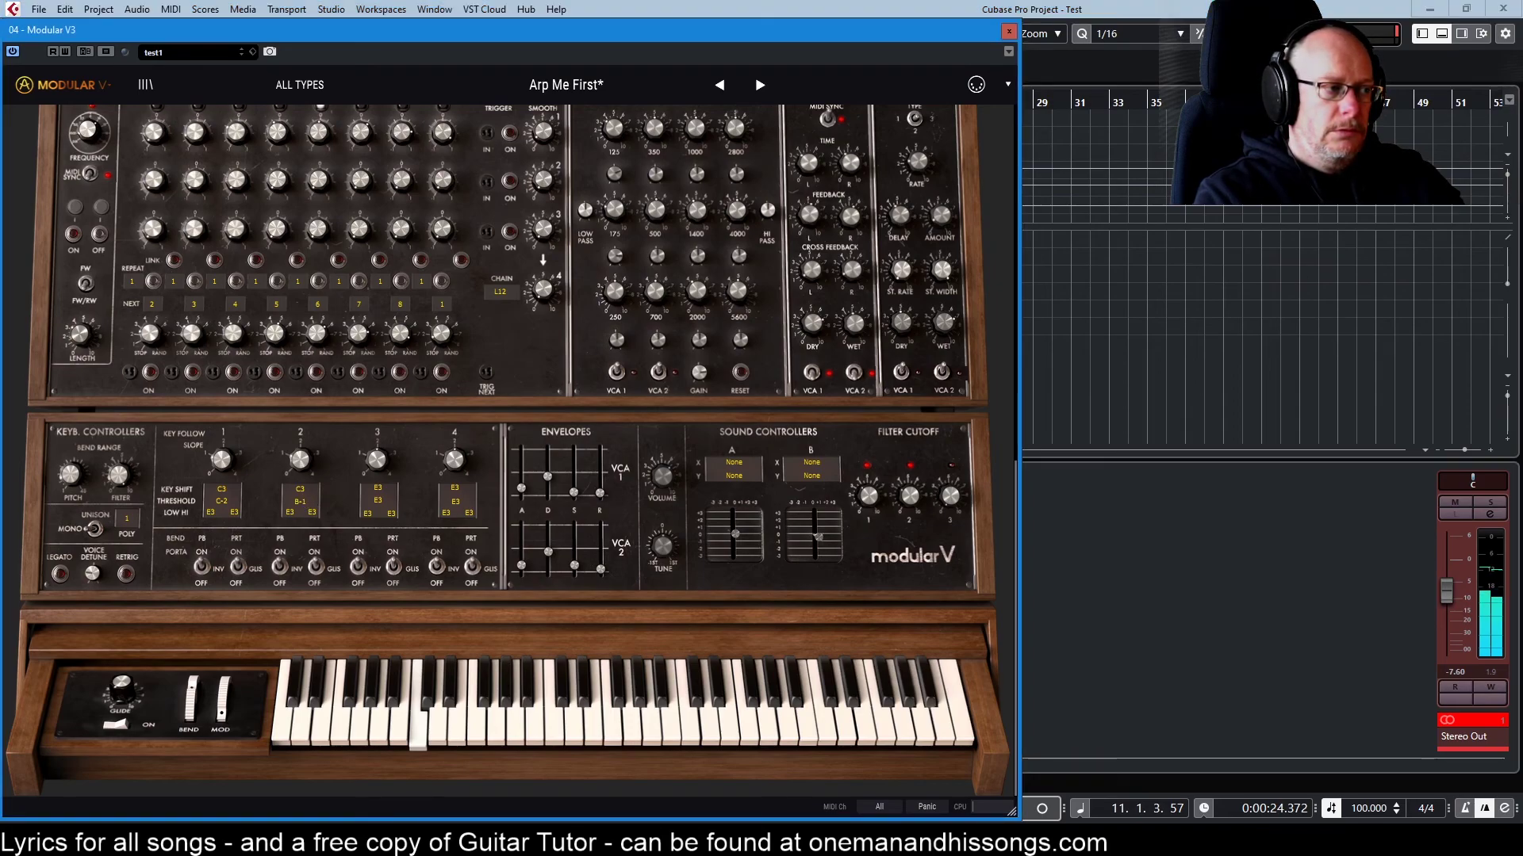
pyautogui.moveTo(303, 487); pyautogui.dragTo(304, 477)
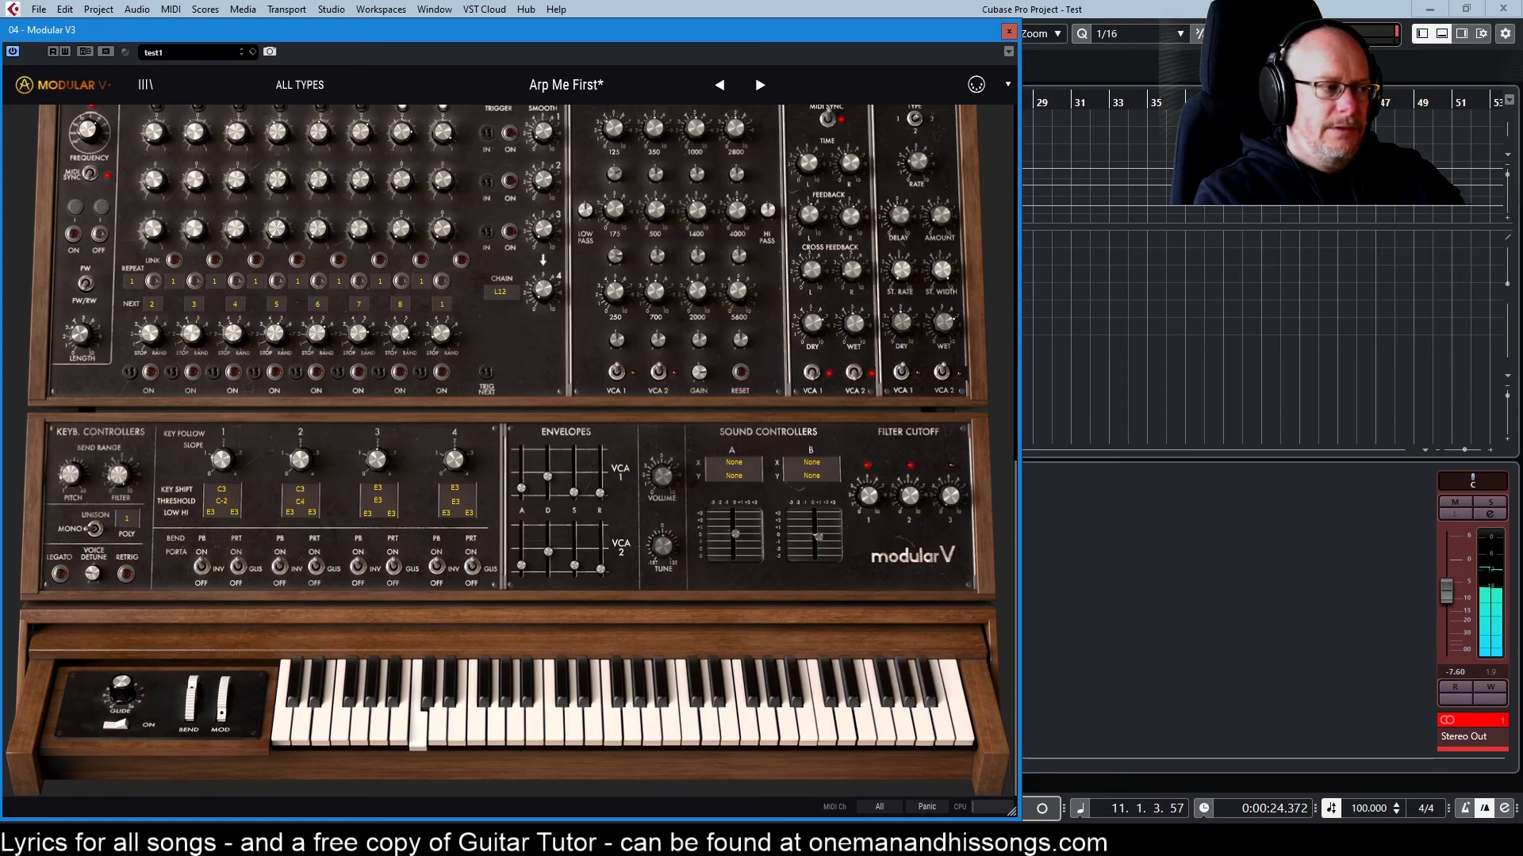
pyautogui.moveTo(304, 477); pyautogui.dragTo(304, 476)
pyautogui.moveTo(304, 475); pyautogui.dragTo(303, 474)
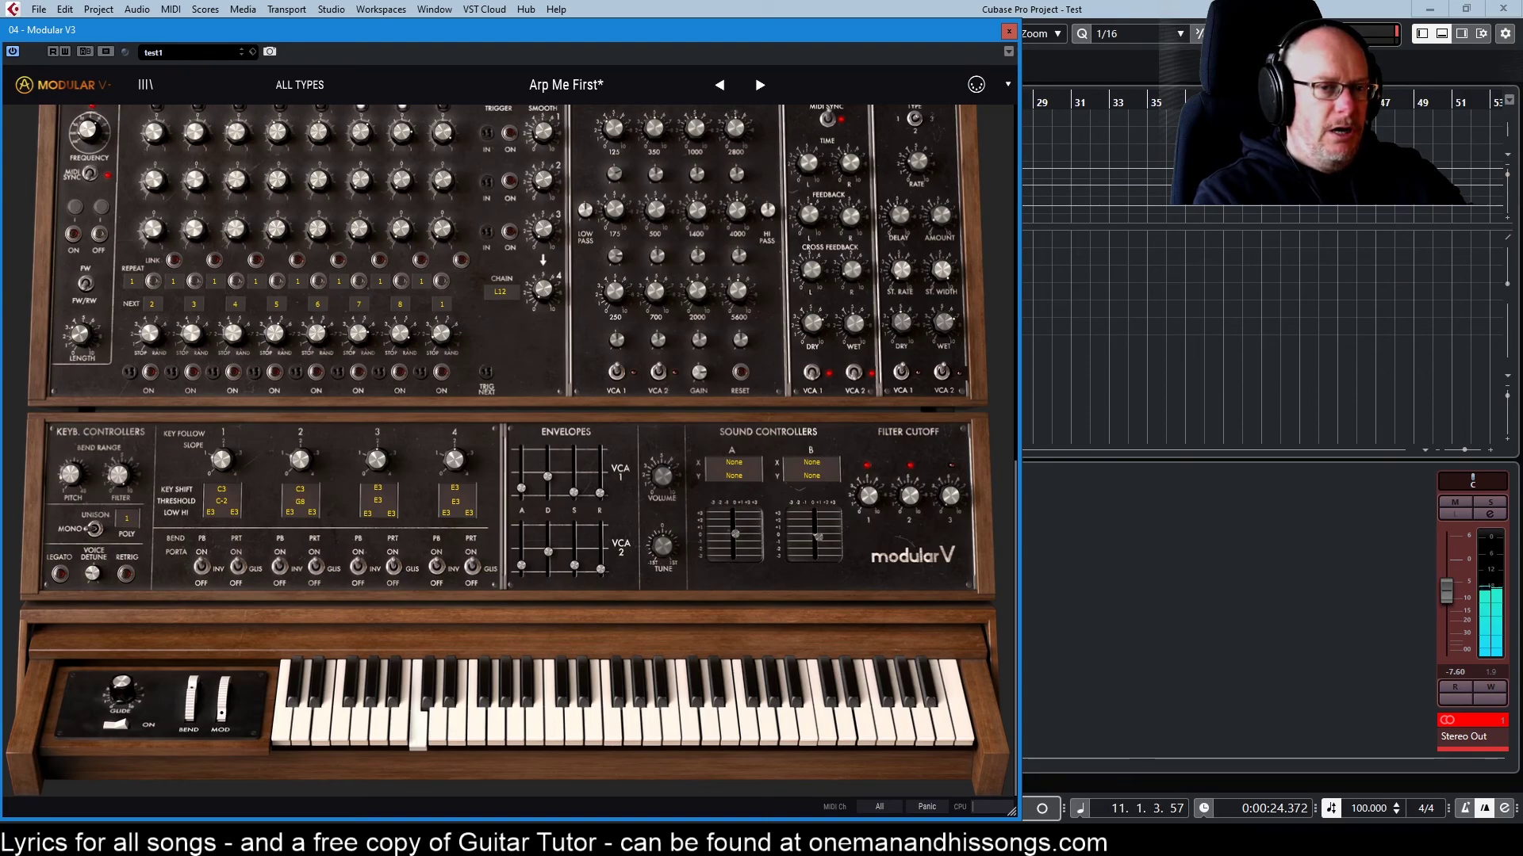
pyautogui.moveTo(300, 503); pyautogui.dragTo(298, 511)
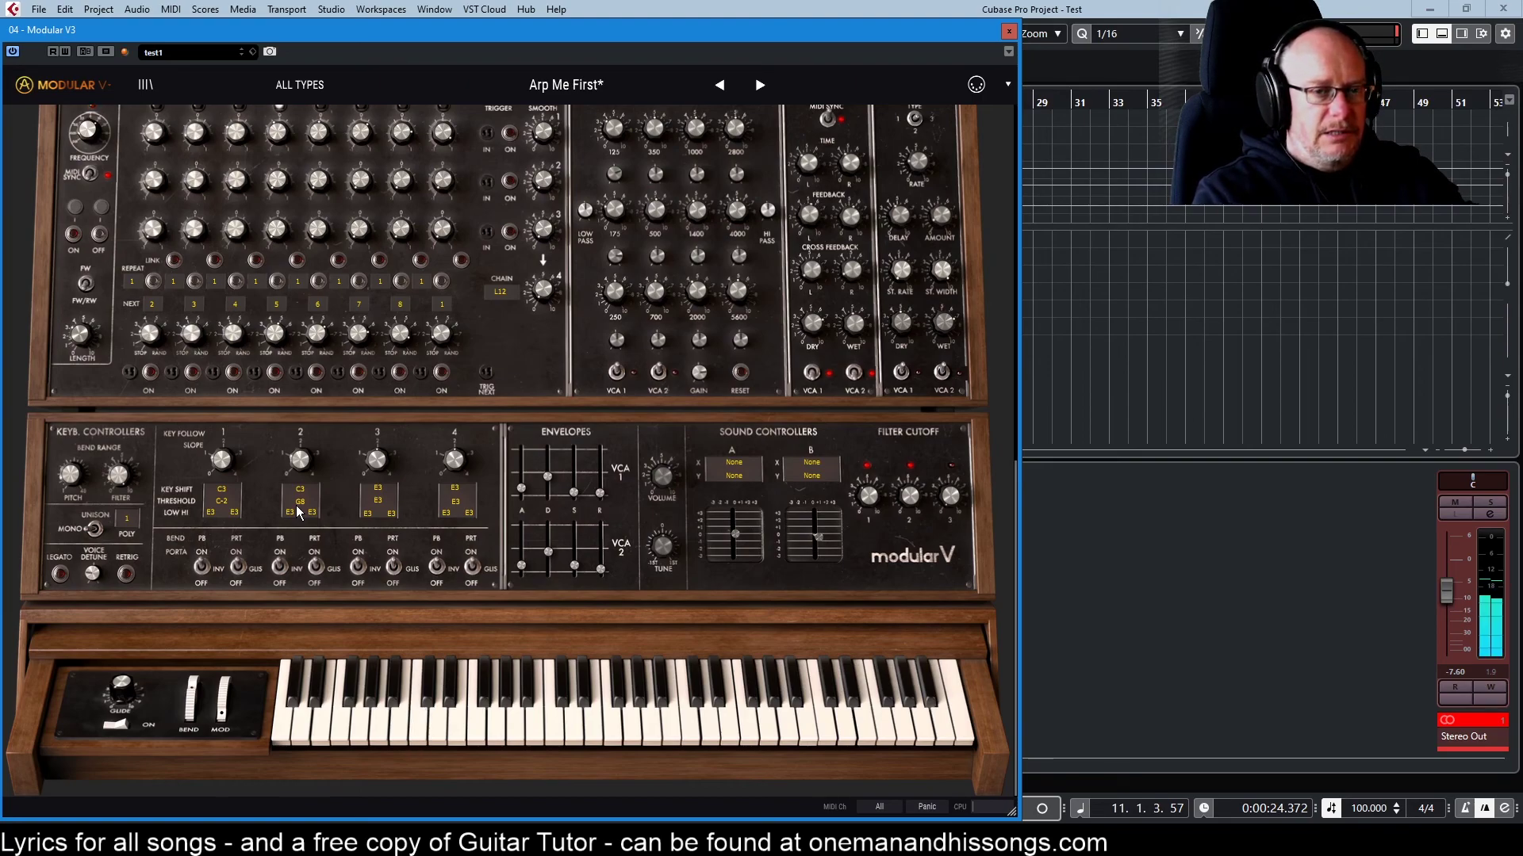
# Set Filter 2's keyboard choice to None and adjust its cutoff frequency.
pyautogui.scroll(5, 308, 366)
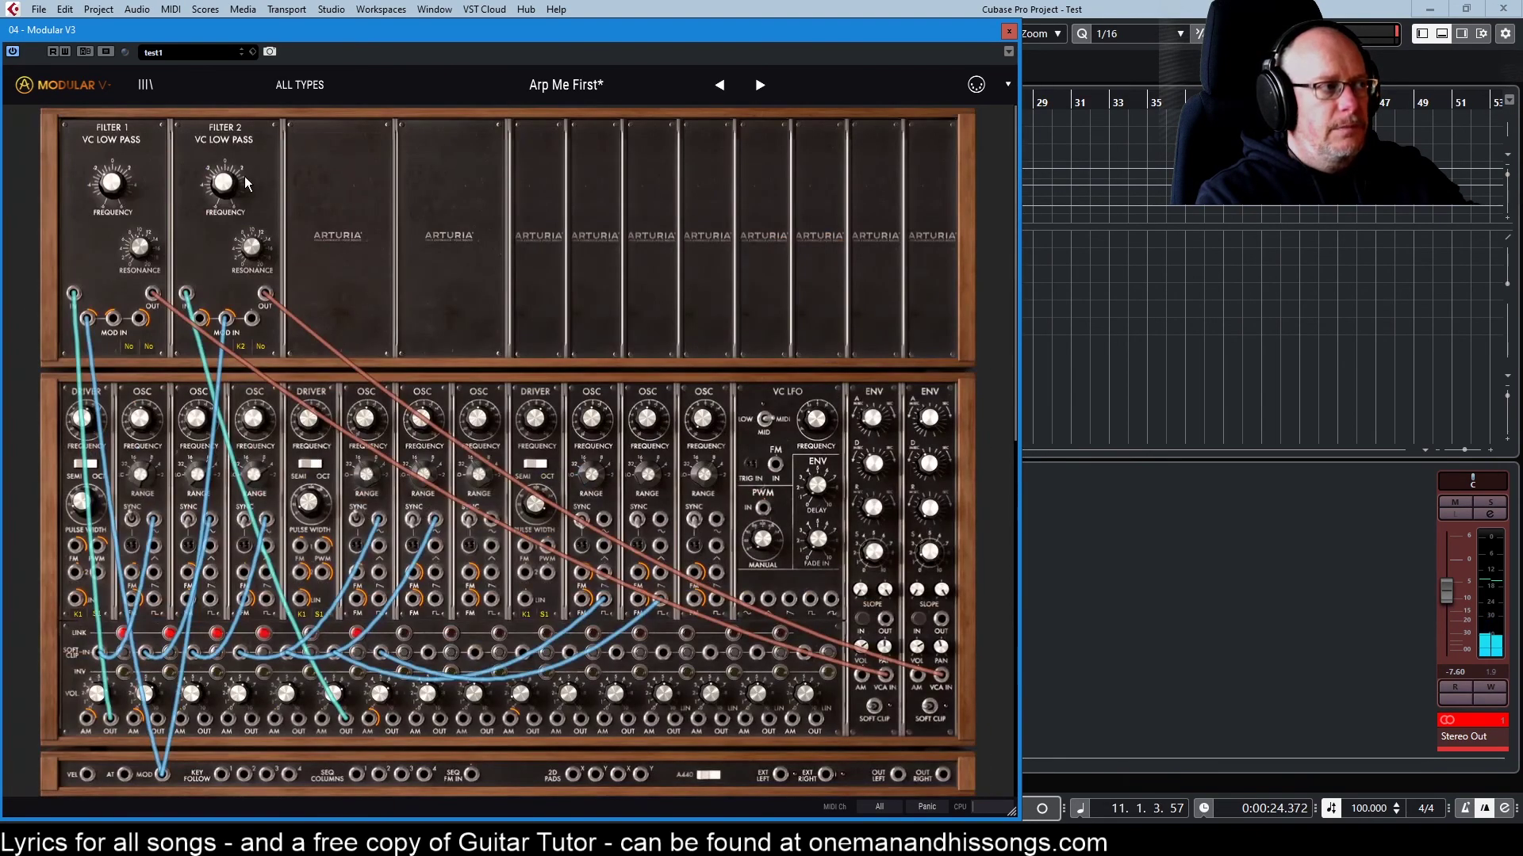
pyautogui.moveTo(231, 189)
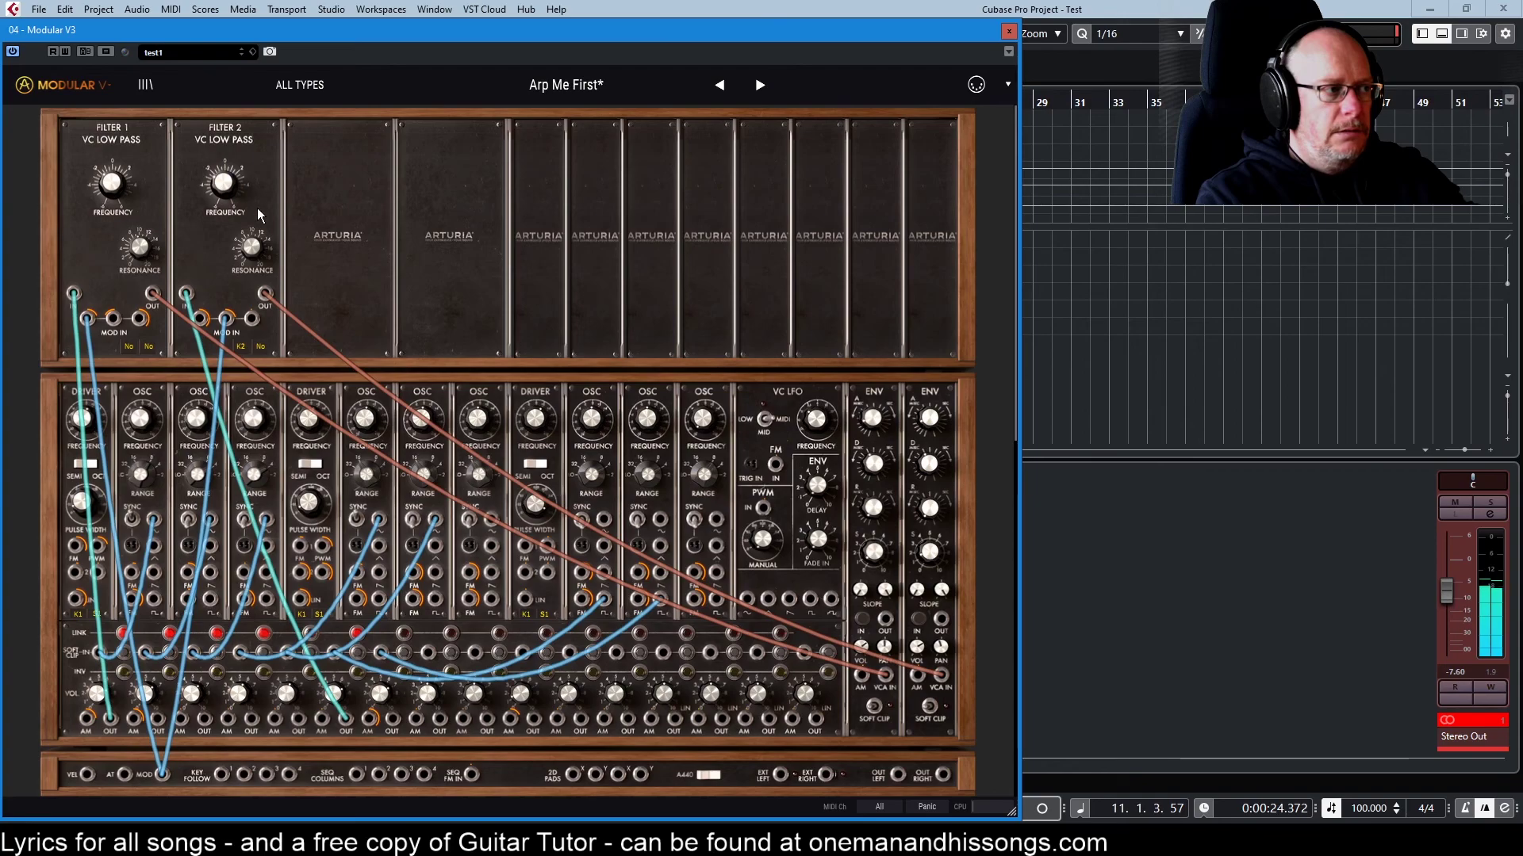
pyautogui.click(241, 346)
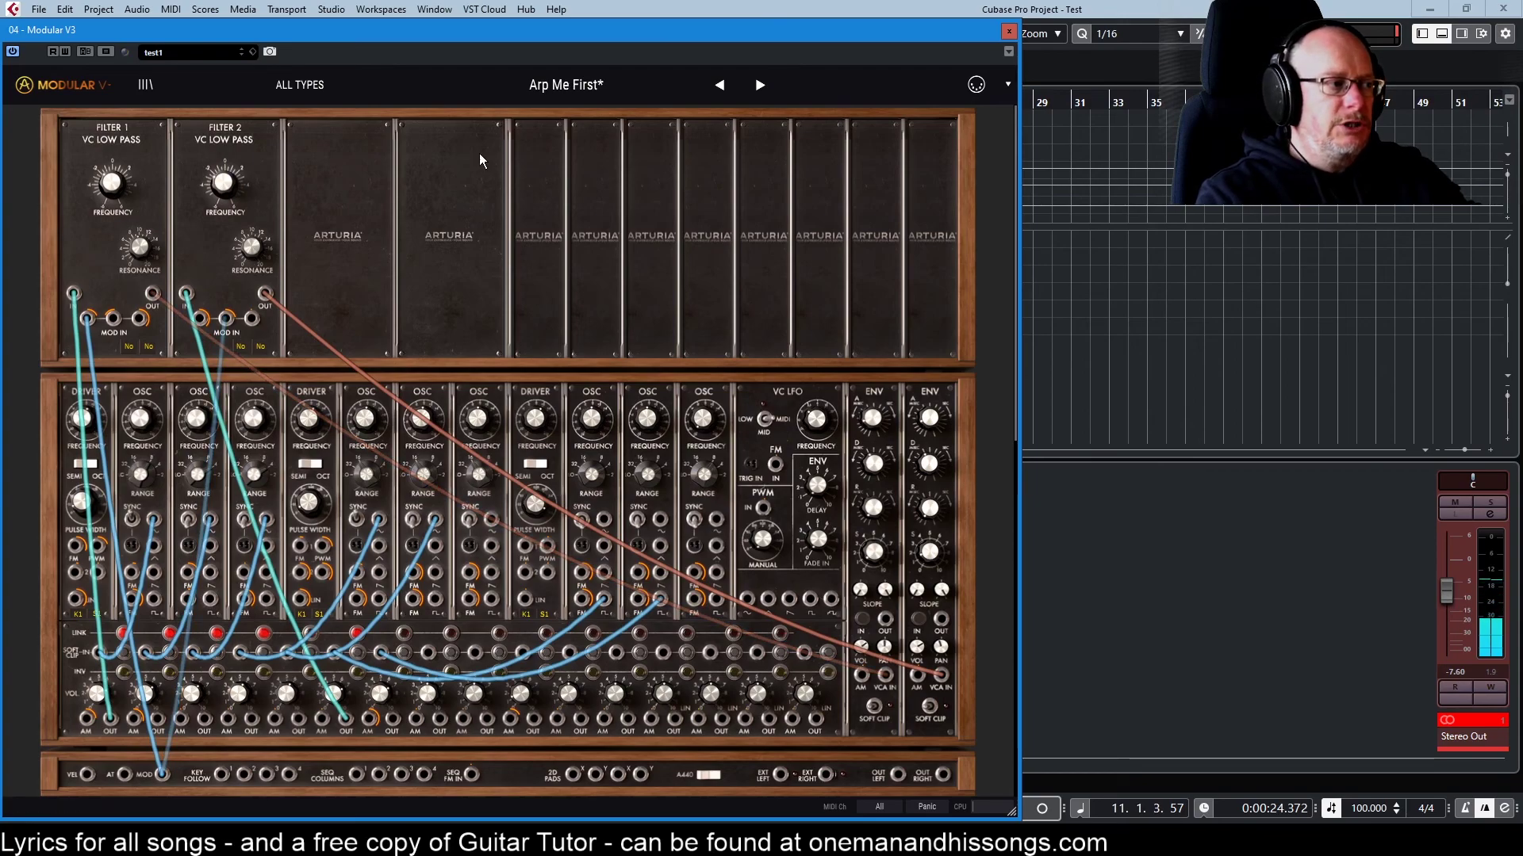
pyautogui.moveTo(226, 205); pyautogui.dragTo(226, 159)
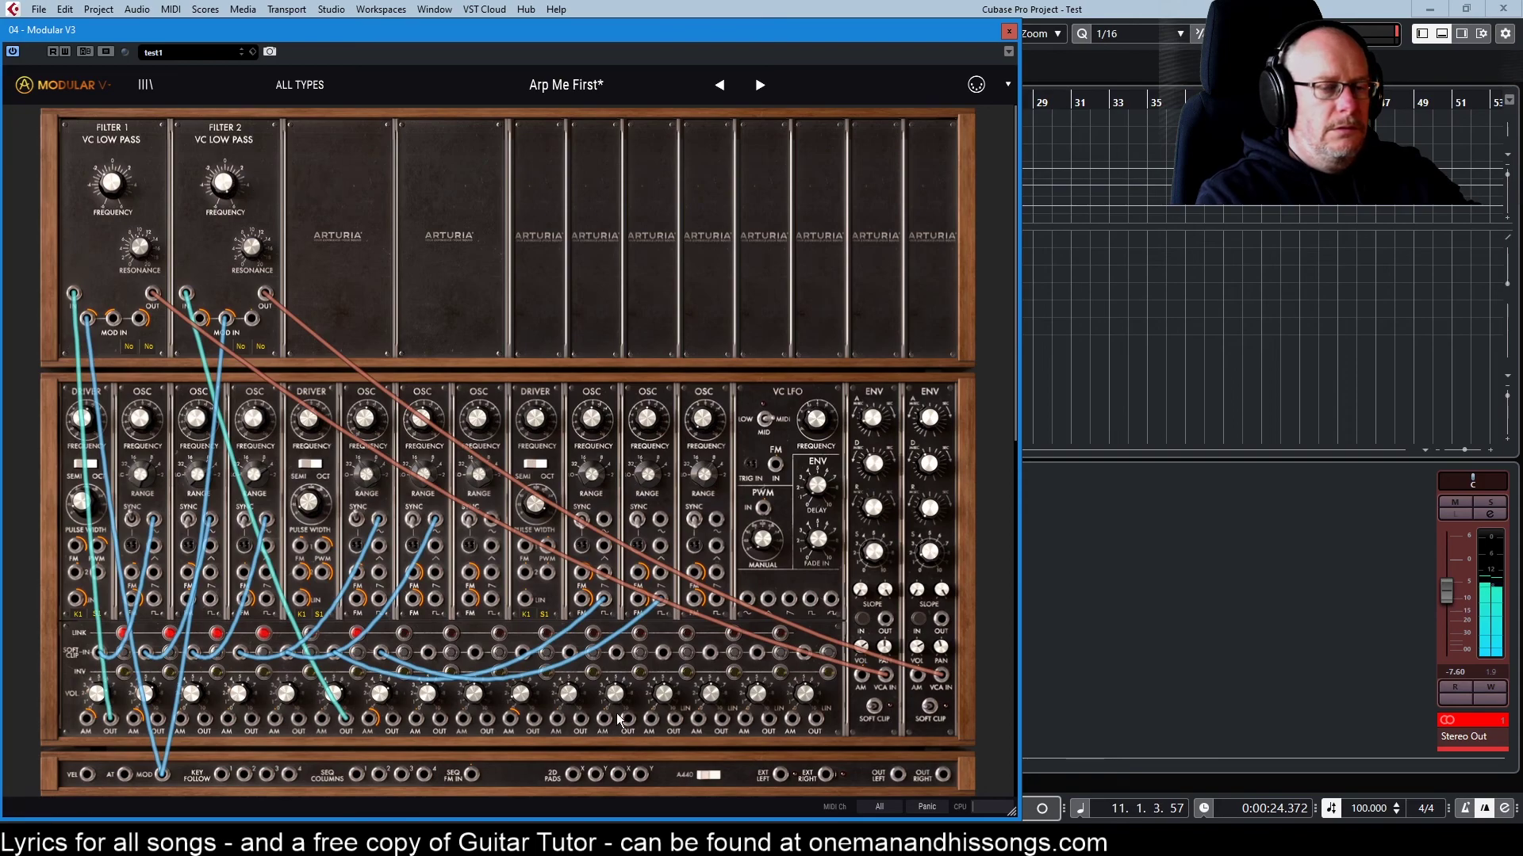
pyautogui.moveTo(235, 190)
pyautogui.mouseDown()
pyautogui.moveTo(235, 219)
pyautogui.moveTo(212, 197)
pyautogui.mouseUp()
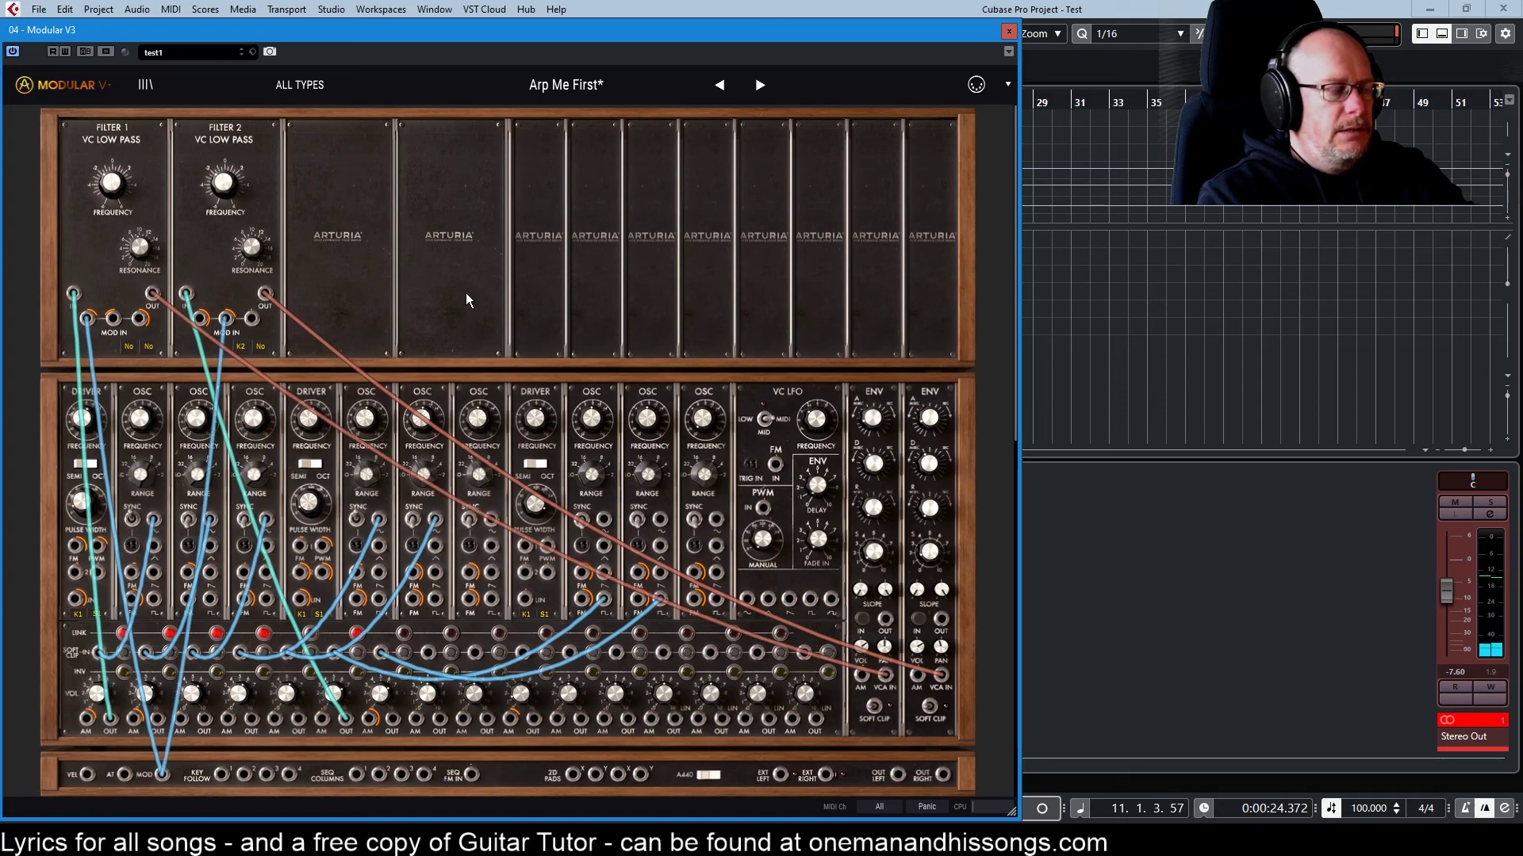
pyautogui.scroll(-5, 453, 317)
pyautogui.scroll(-4, 449, 362)
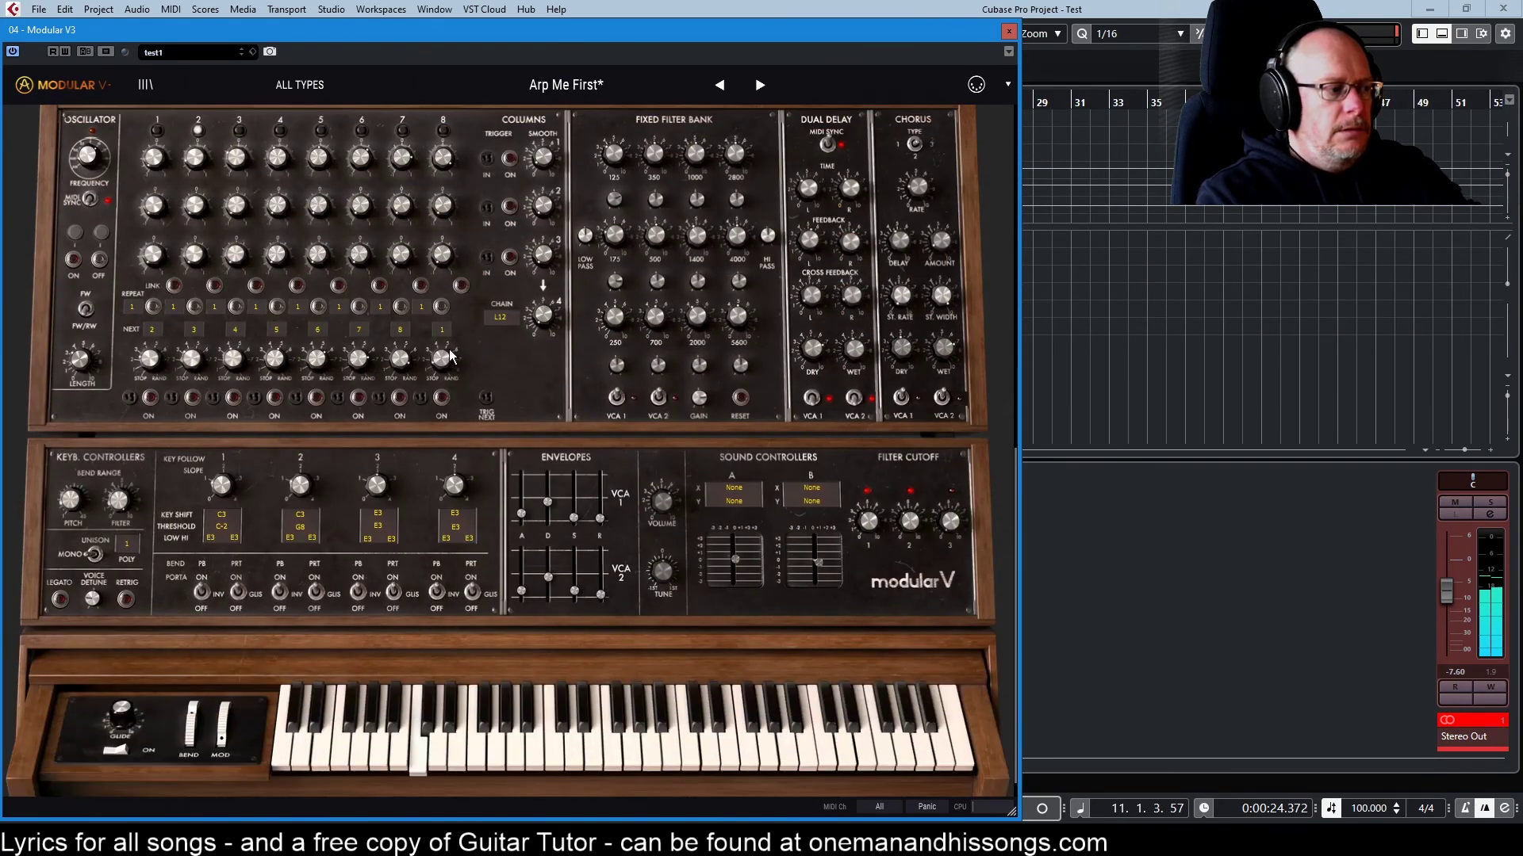
# Vary the Key Follow 2 threshold between G8 and E-2, including B7 and A#4, to compare the keyboard response.
pyautogui.moveTo(303, 524); pyautogui.dragTo(303, 476)
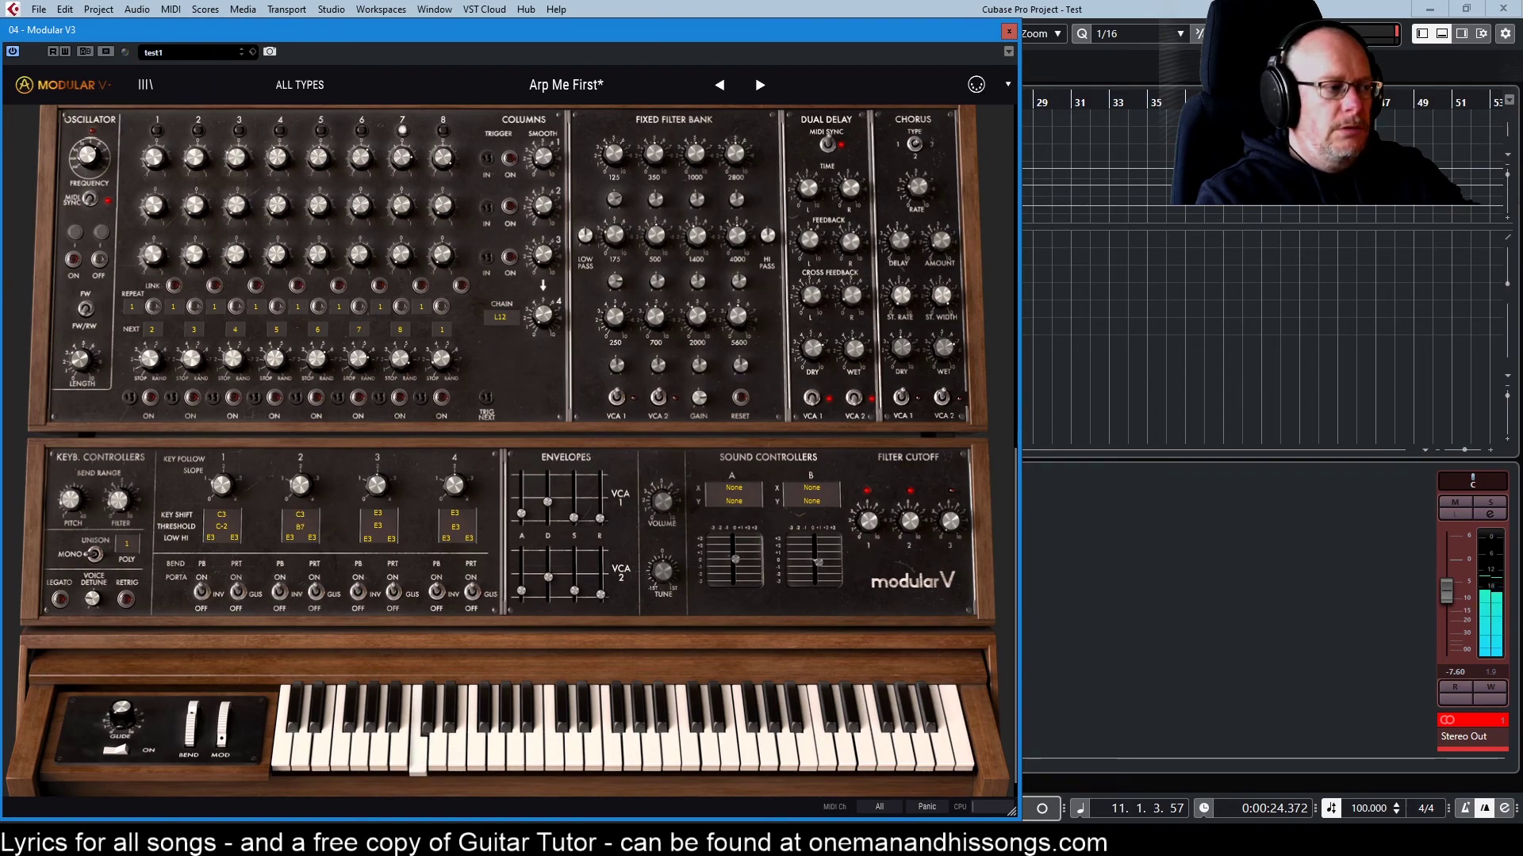
pyautogui.moveTo(304, 476); pyautogui.dragTo(304, 507)
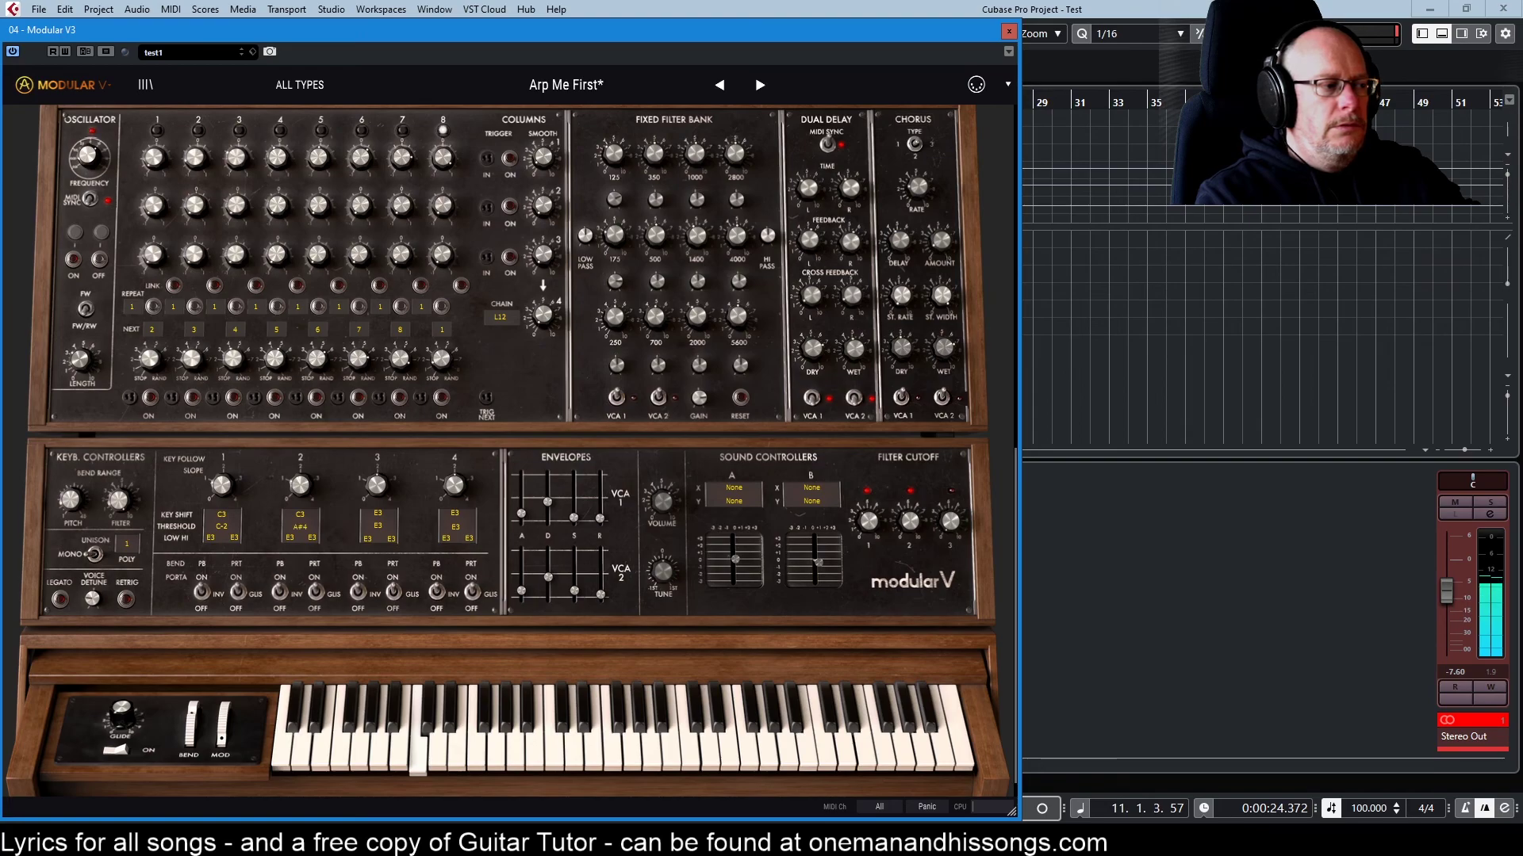
pyautogui.moveTo(304, 508); pyautogui.dragTo(303, 551)
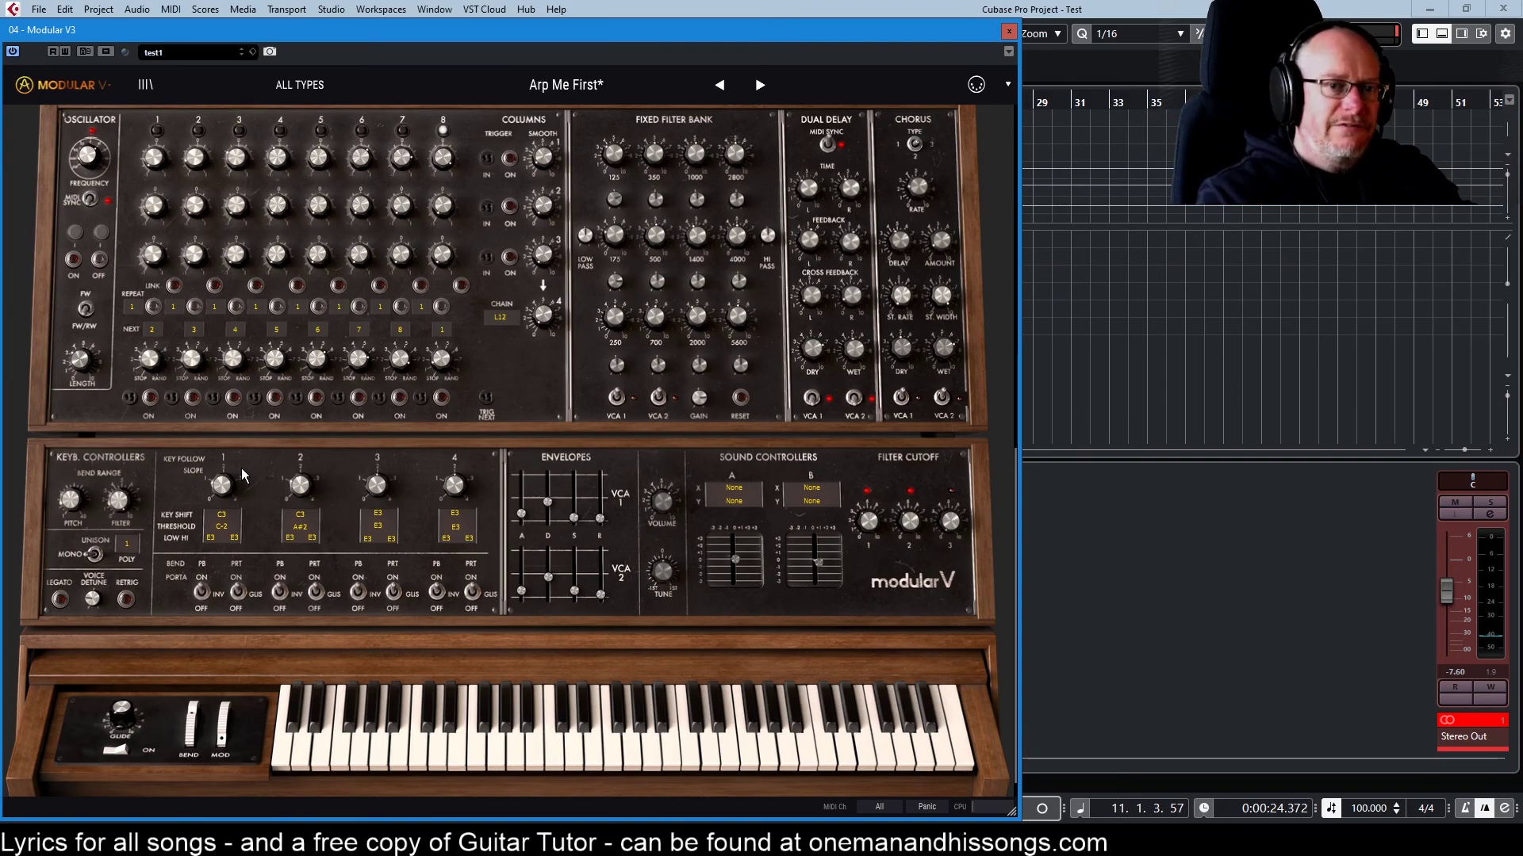
pyautogui.moveTo(307, 529); pyautogui.dragTo(307, 510)
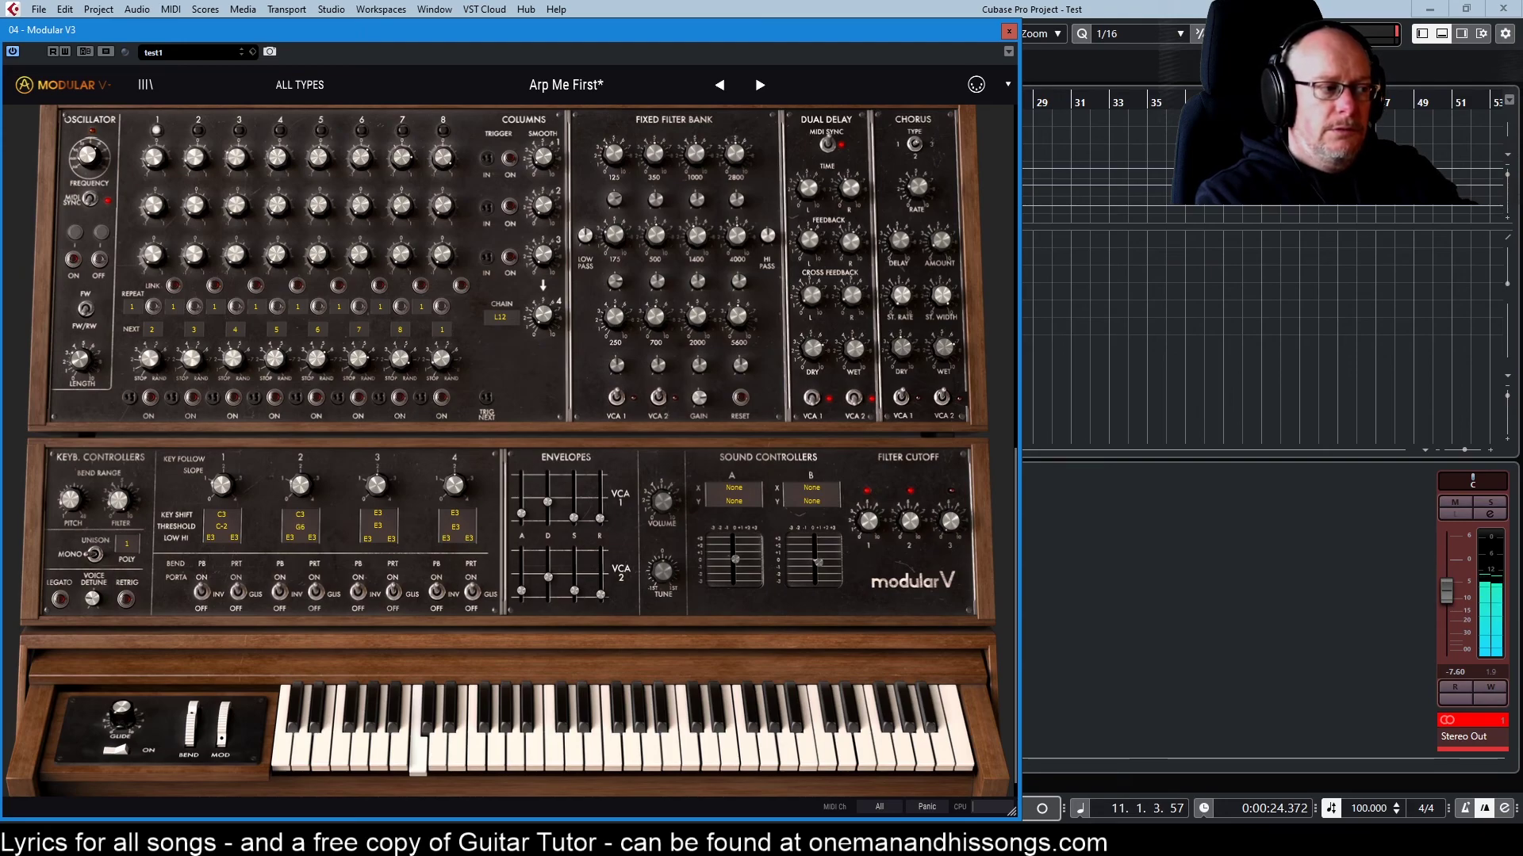
pyautogui.moveTo(307, 526); pyautogui.dragTo(307, 476)
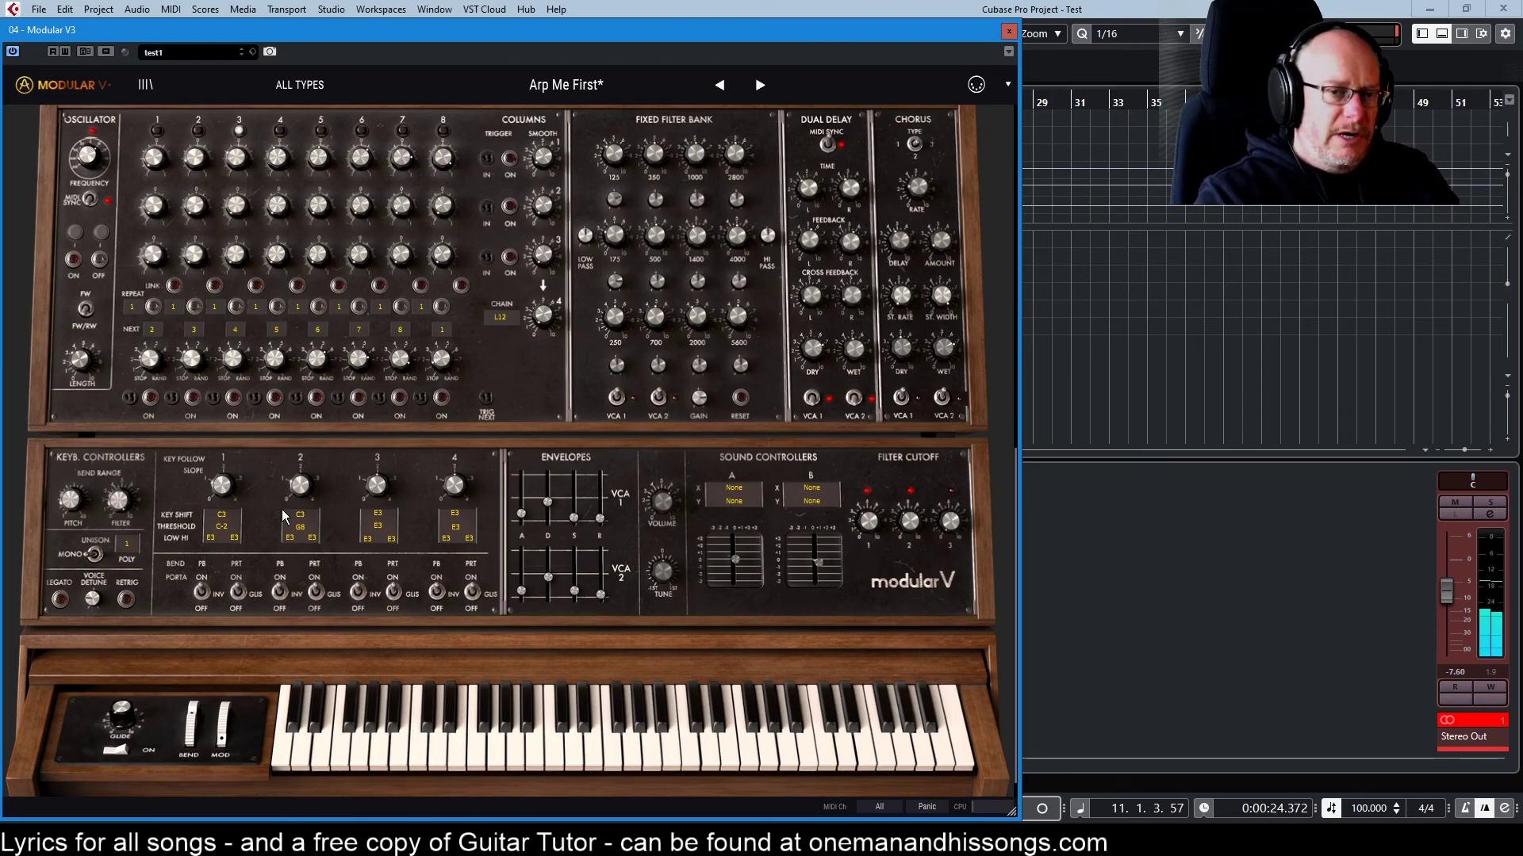
pyautogui.moveTo(282, 509); pyautogui.dragTo(282, 531)
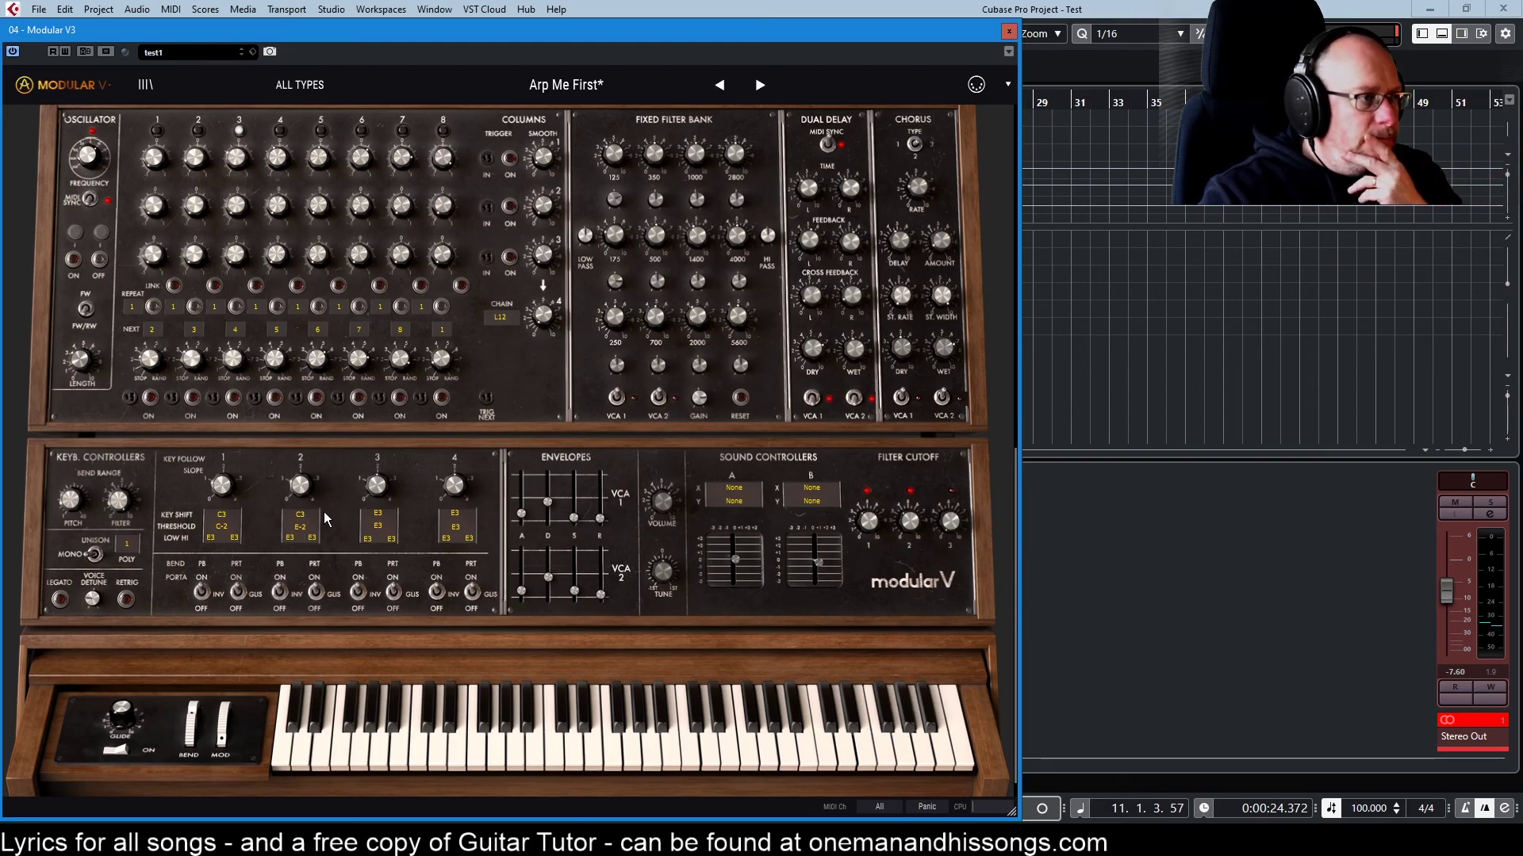
# Load the 1 Osc 1 Filter preset from the Template category.
pyautogui.scroll(10, 328, 515)
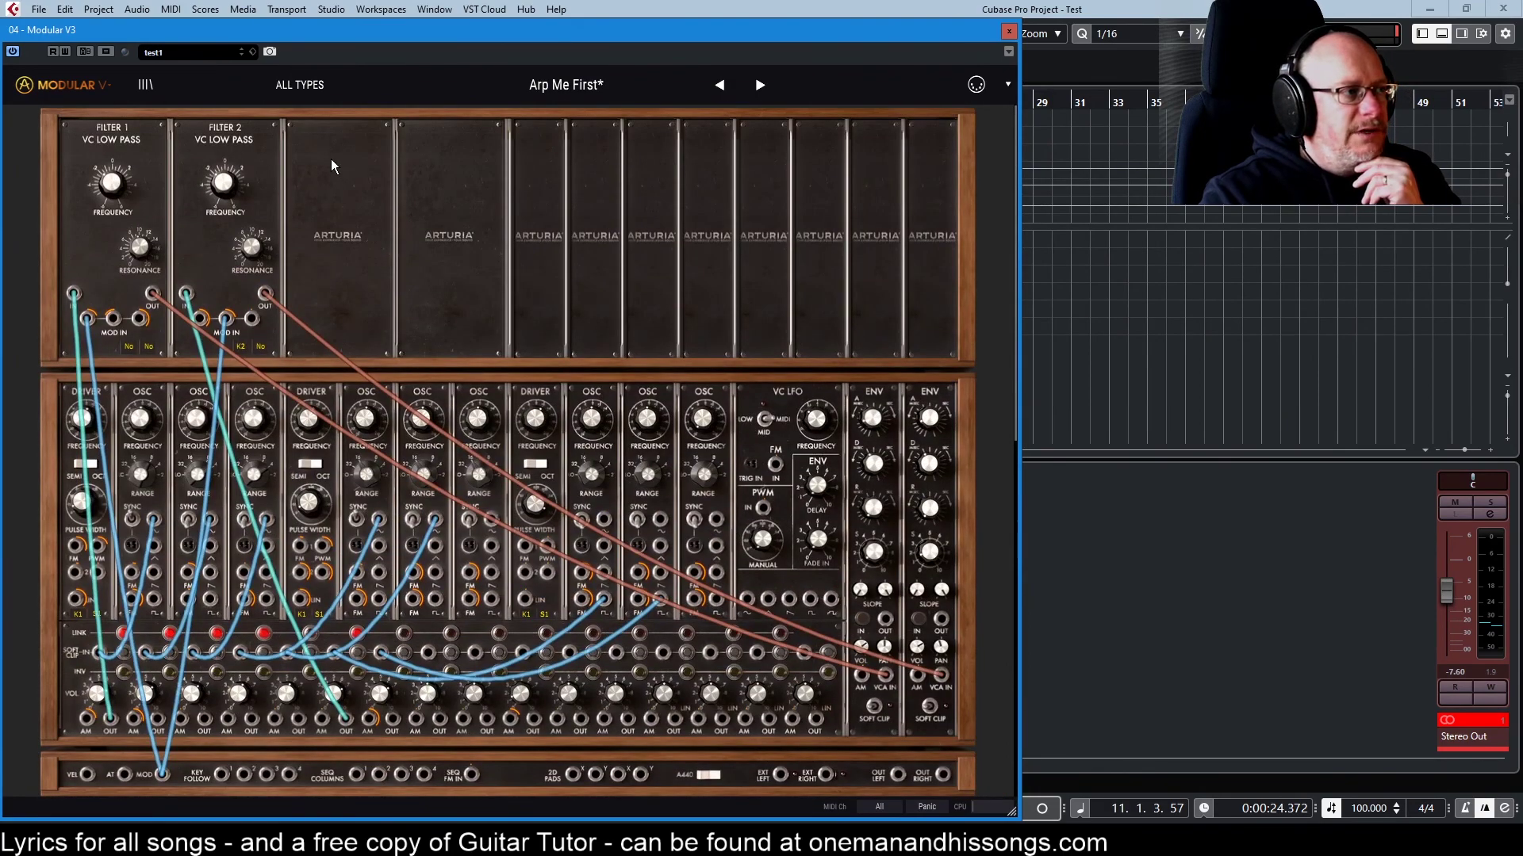
pyautogui.click(305, 84)
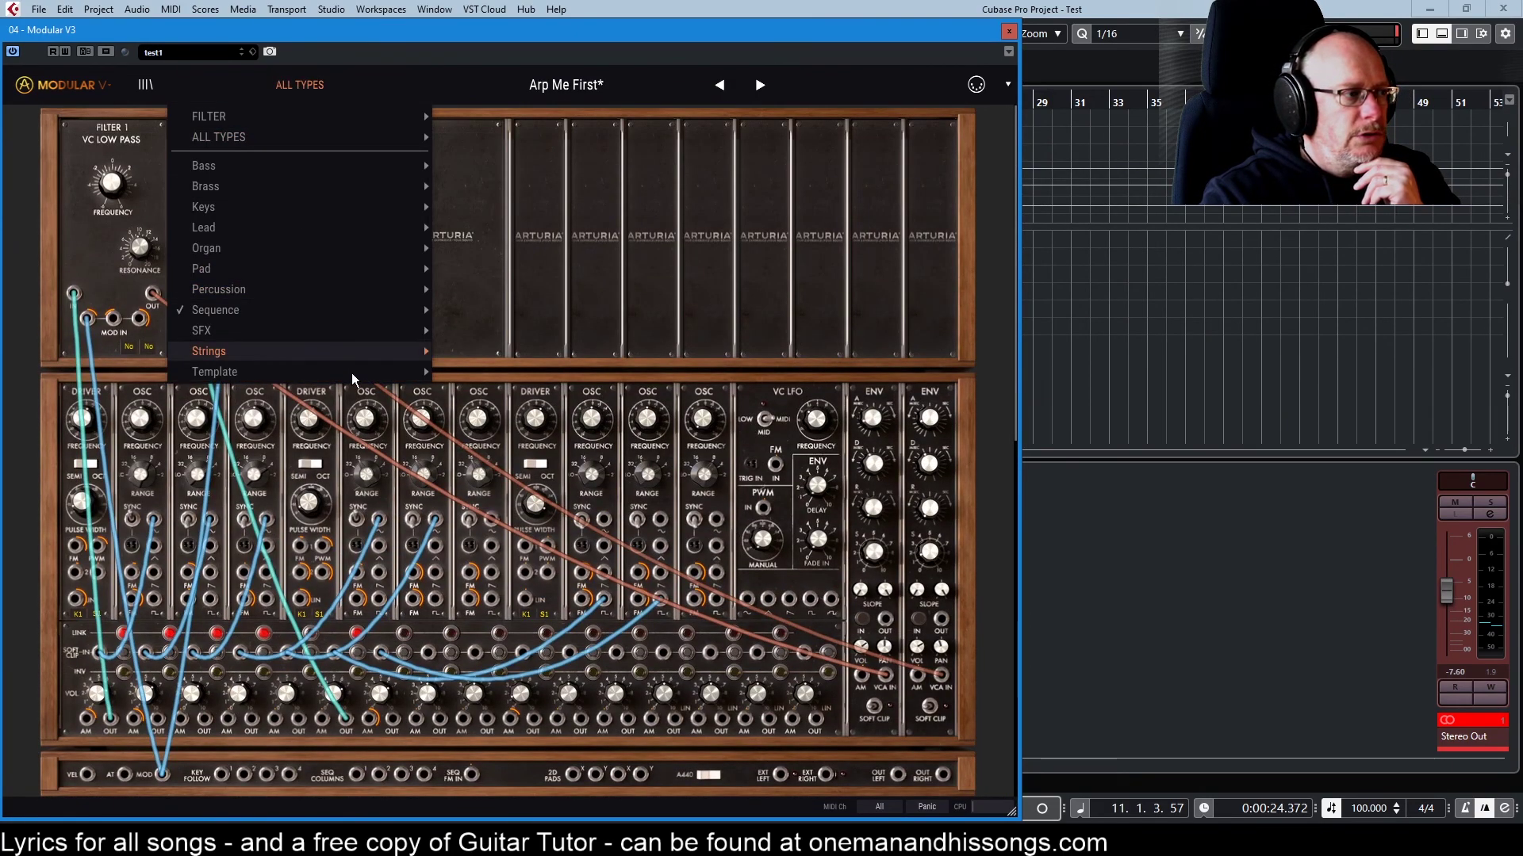
pyautogui.moveTo(412, 371)
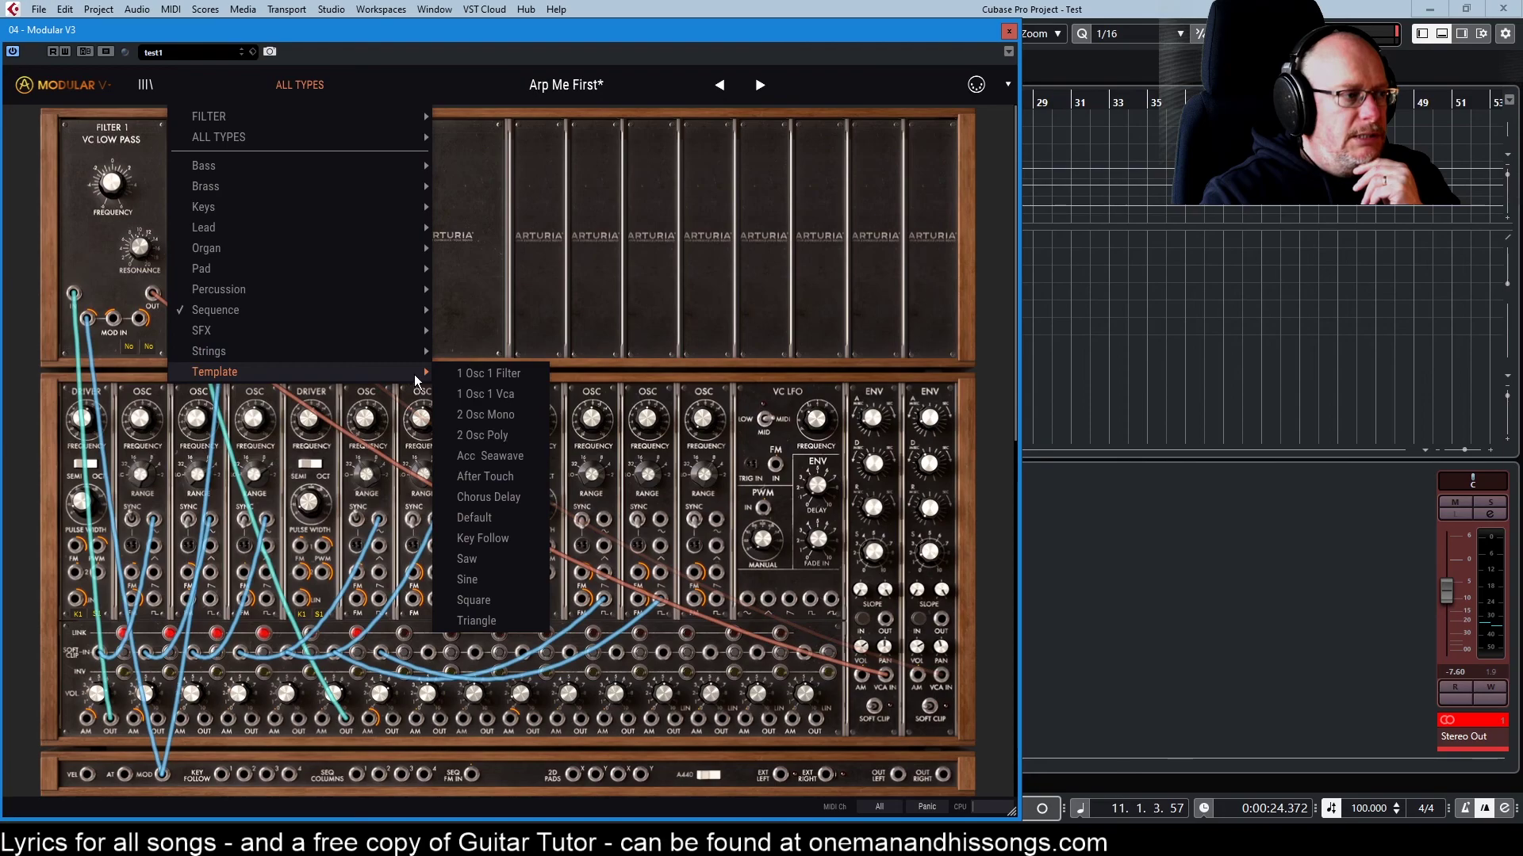
pyautogui.click(491, 380)
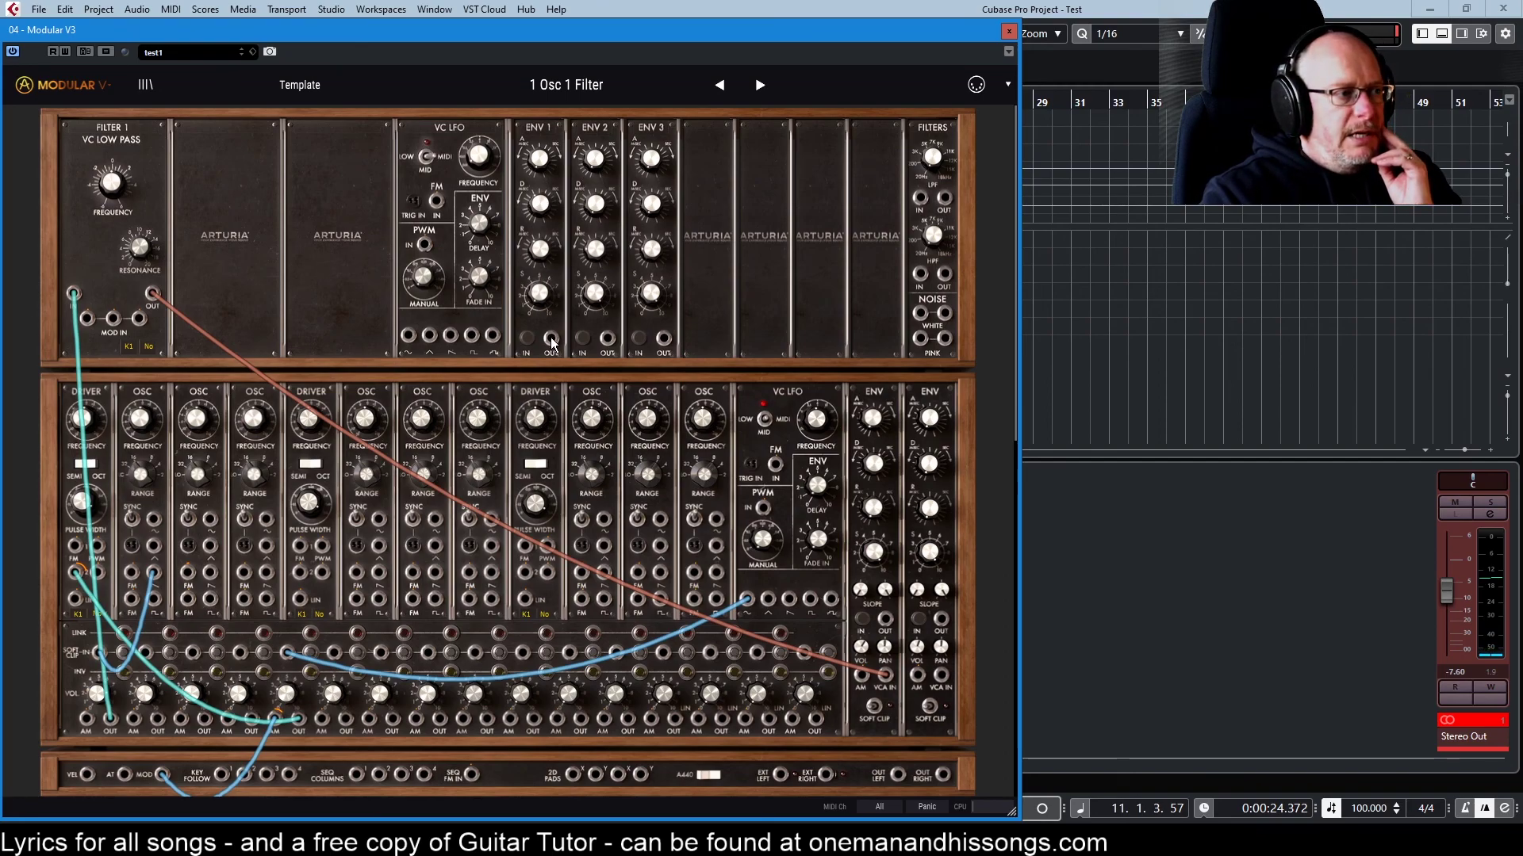
# Patch ENV 1's output into Filter 1's middle modulation input at about 0.51, tuning the filter's cutoff and resonance and ENV 1's attack.
pyautogui.moveTo(552, 341); pyautogui.dragTo(116, 321)
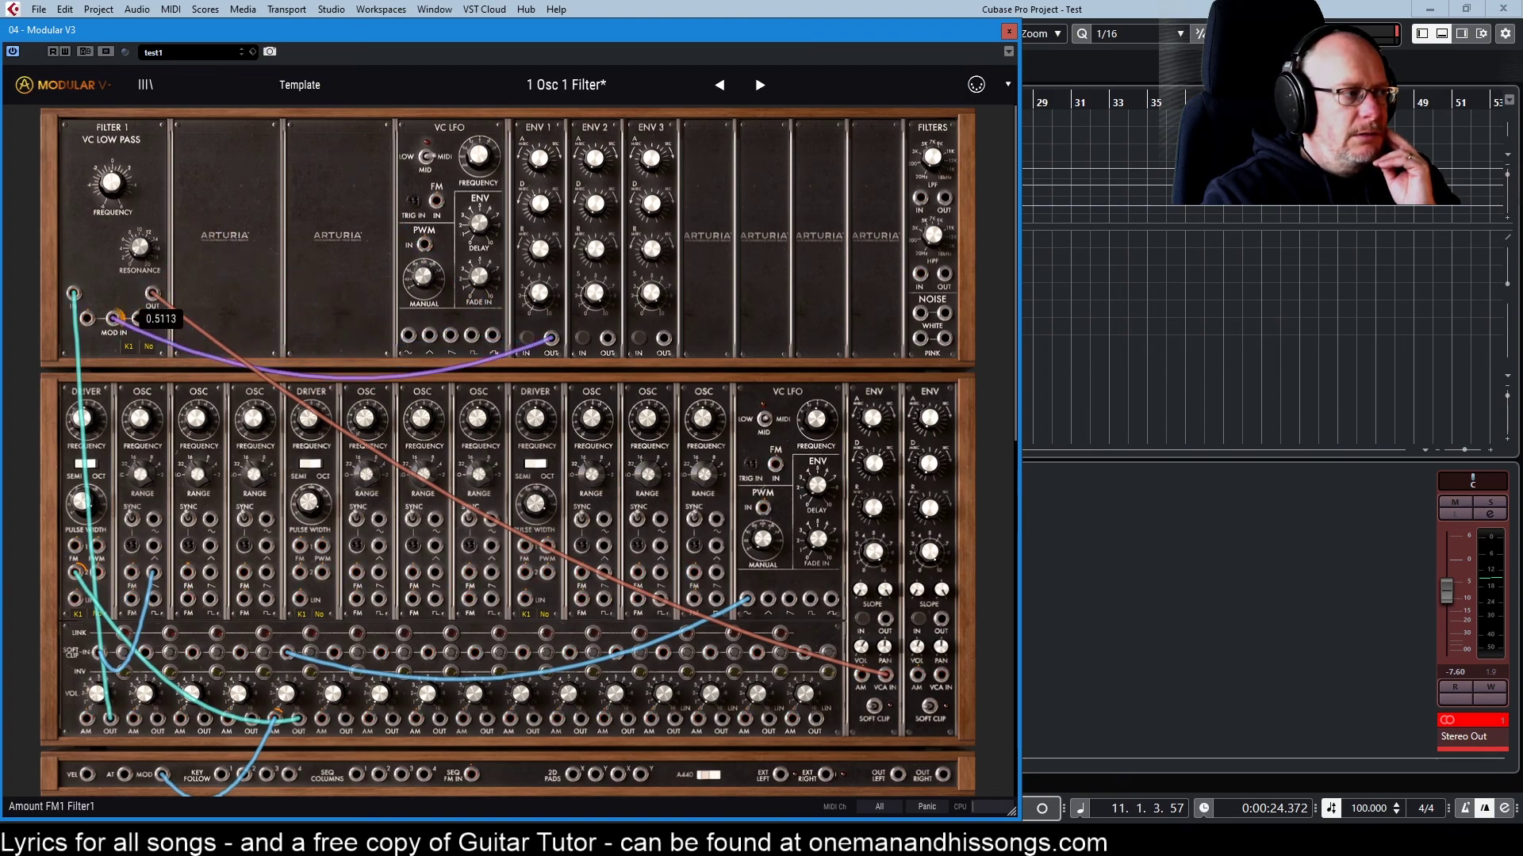
pyautogui.moveTo(112, 183); pyautogui.dragTo(115, 191)
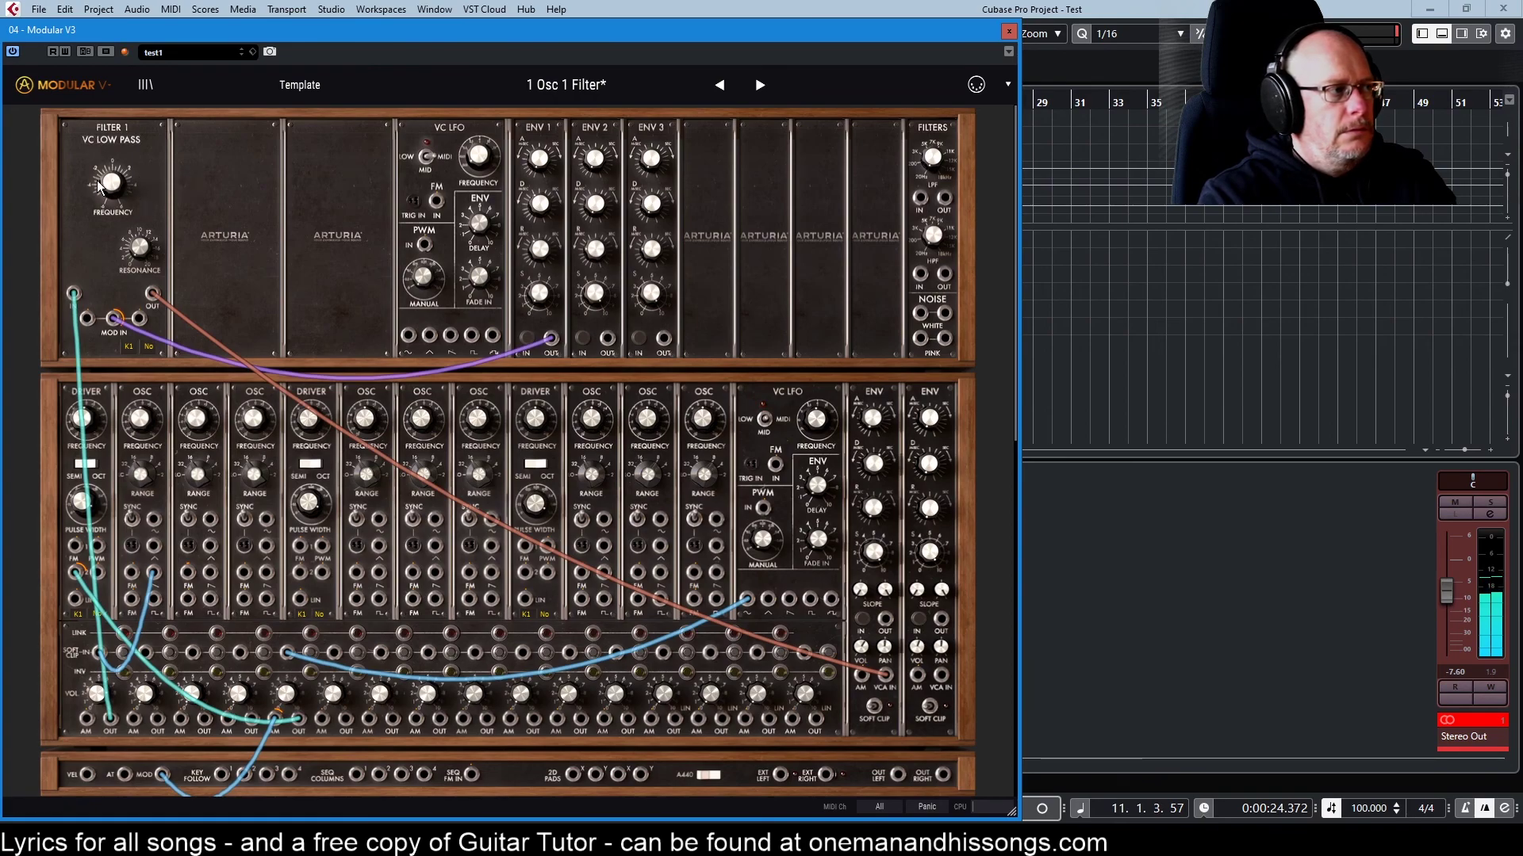
pyautogui.moveTo(538, 158); pyautogui.dragTo(548, 168)
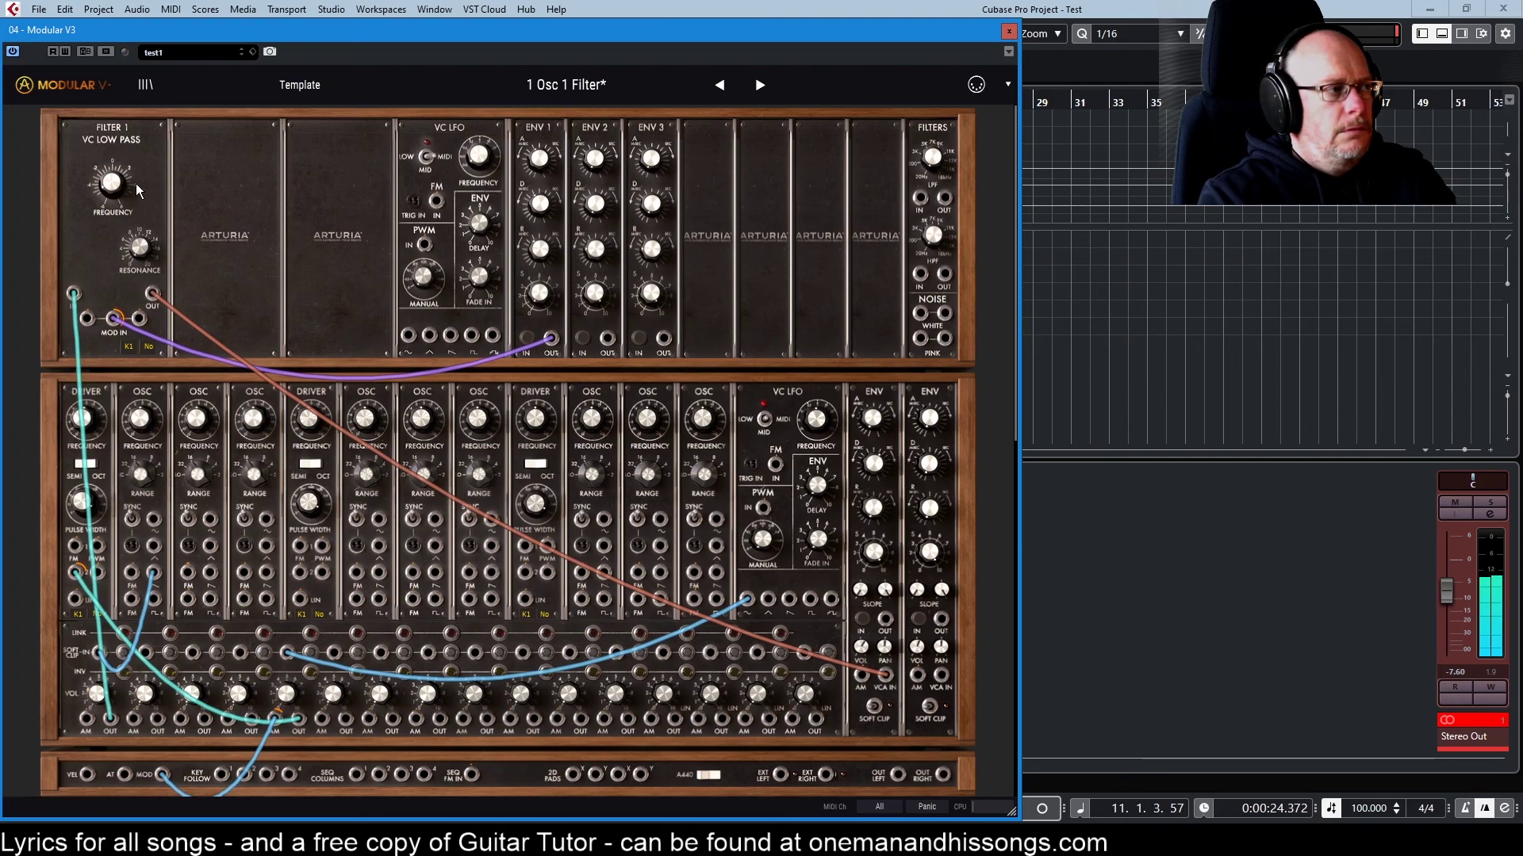
pyautogui.moveTo(113, 187)
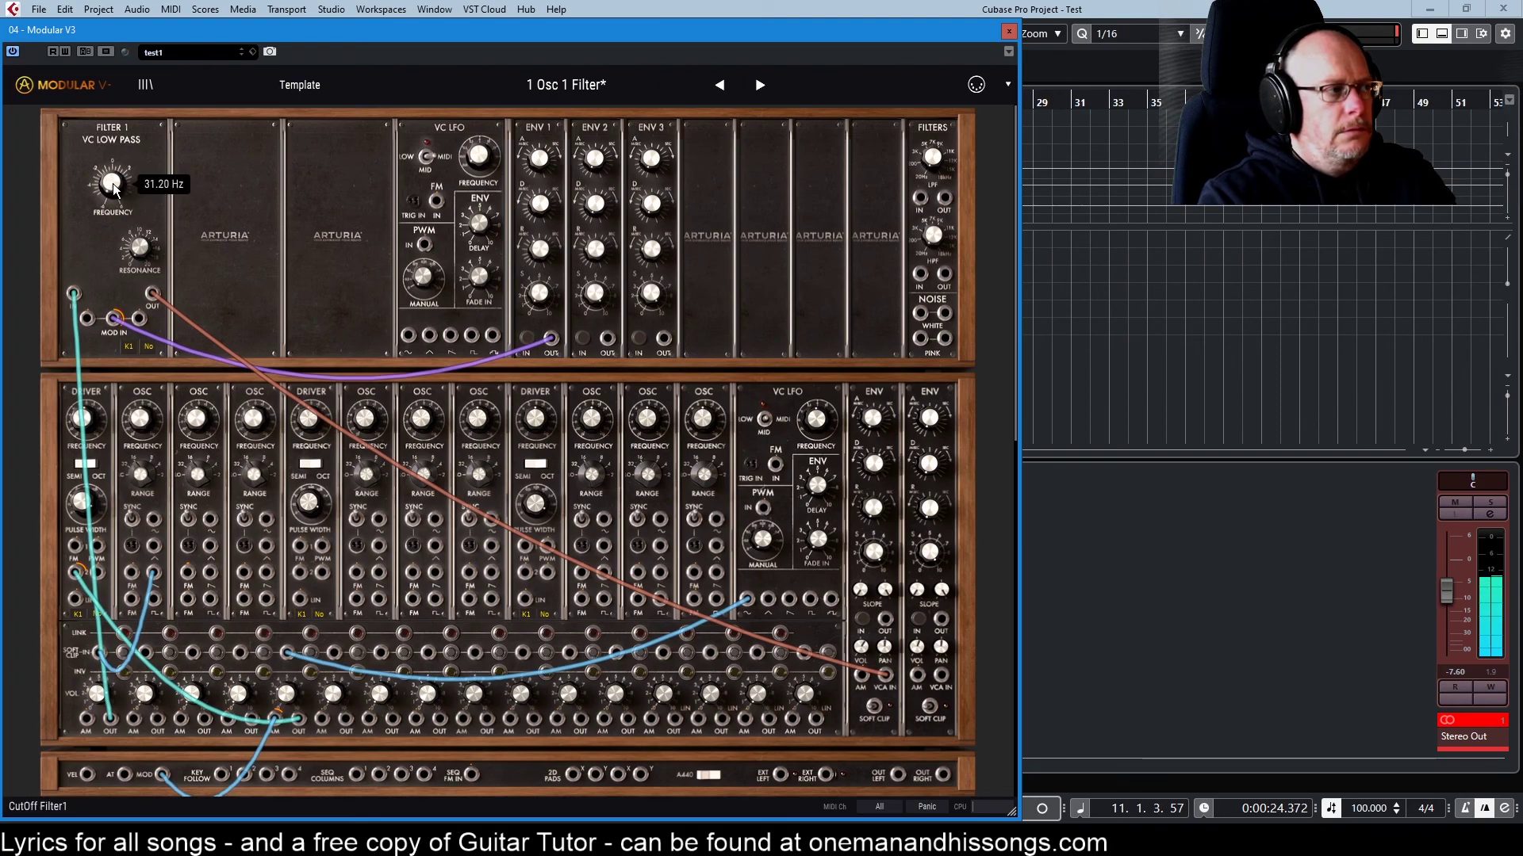
pyautogui.moveTo(107, 195); pyautogui.dragTo(107, 184)
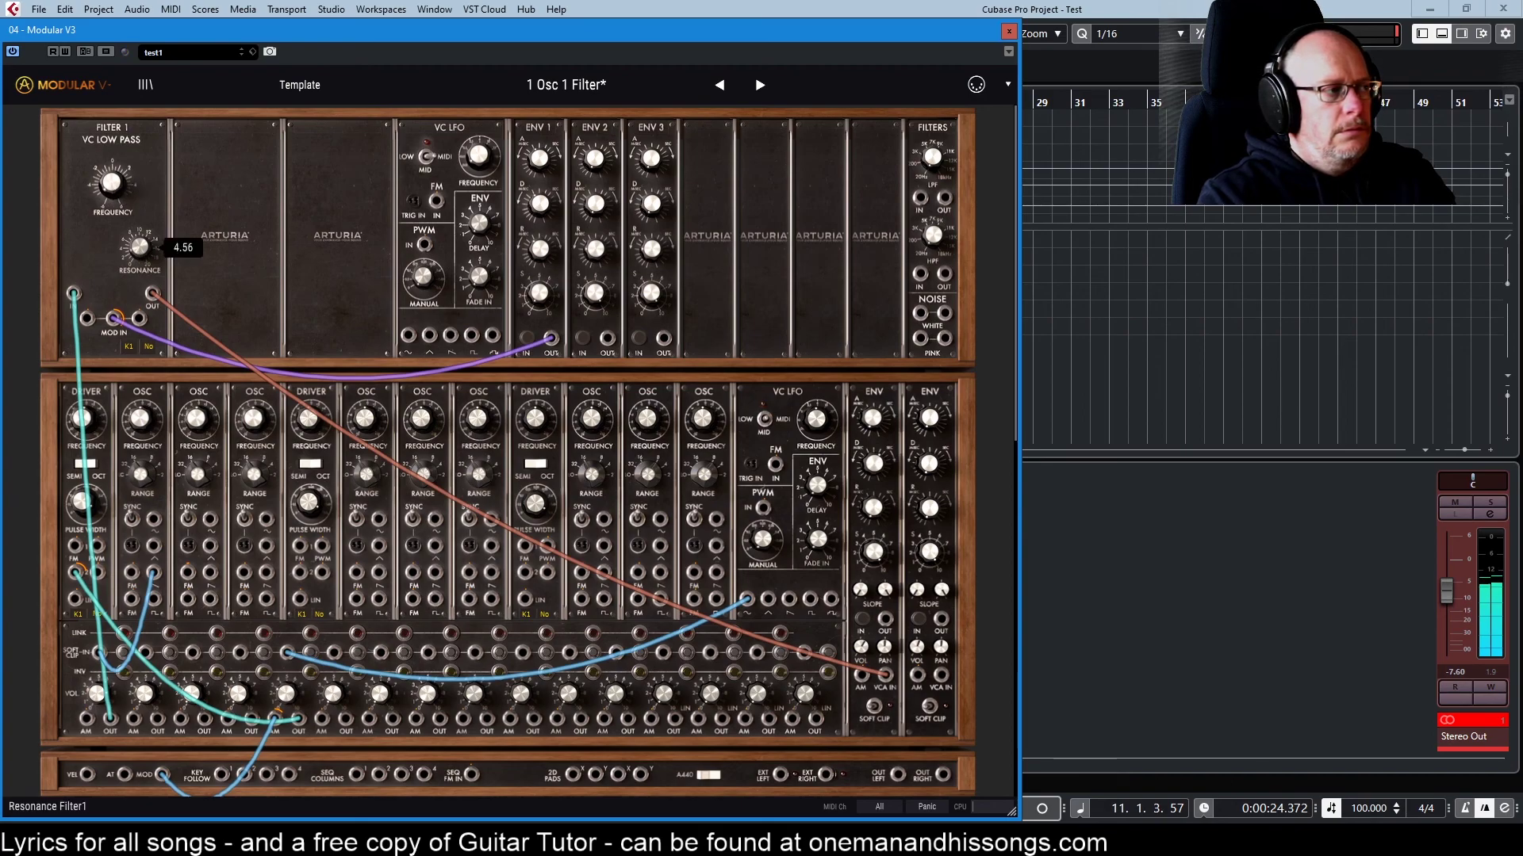
pyautogui.click(171, 308)
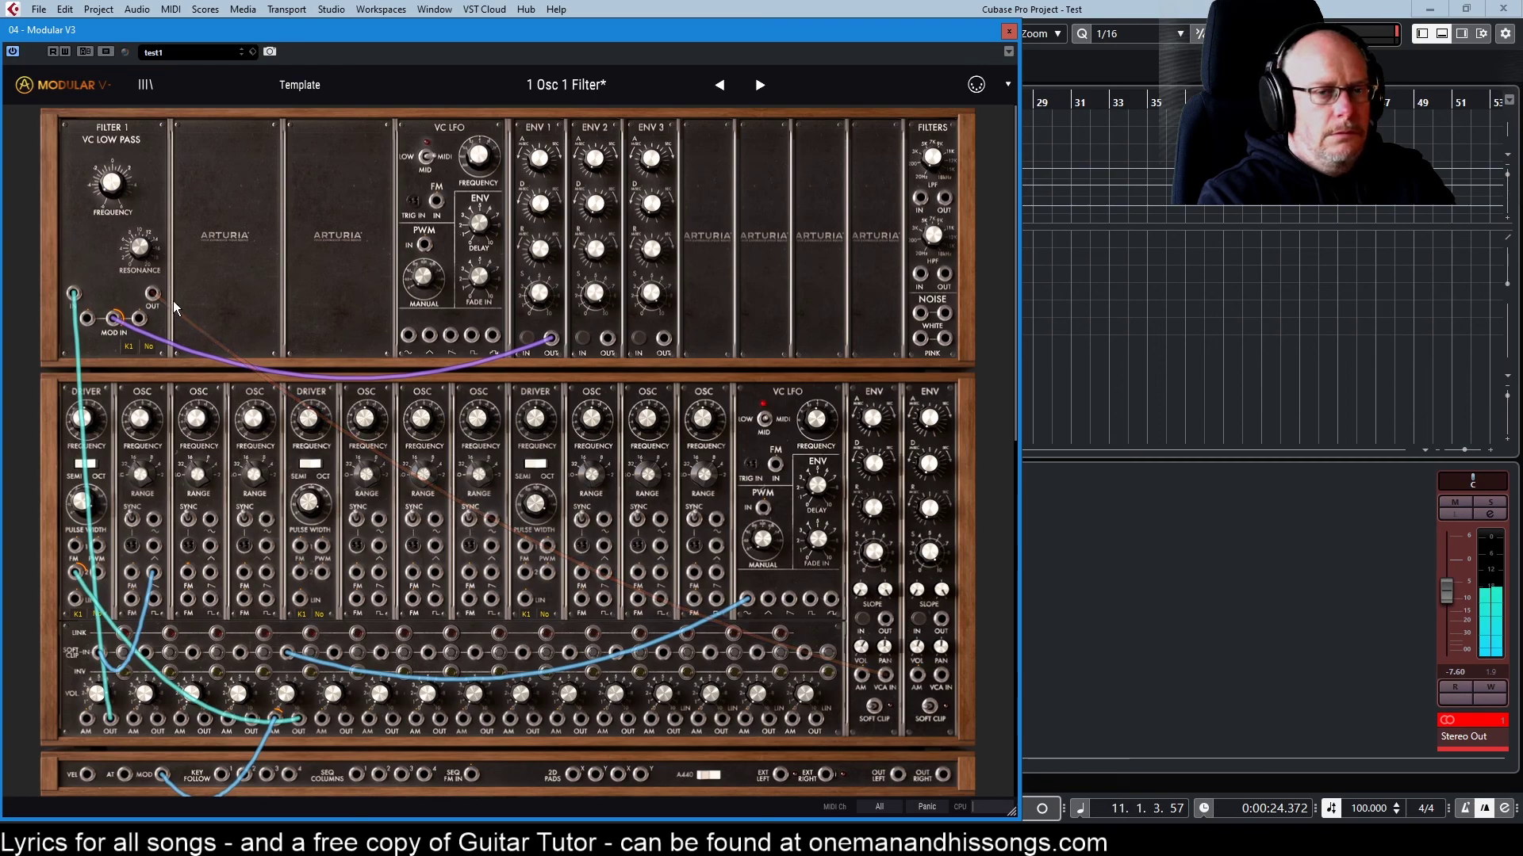
pyautogui.moveTo(539, 158); pyautogui.dragTo(539, 150)
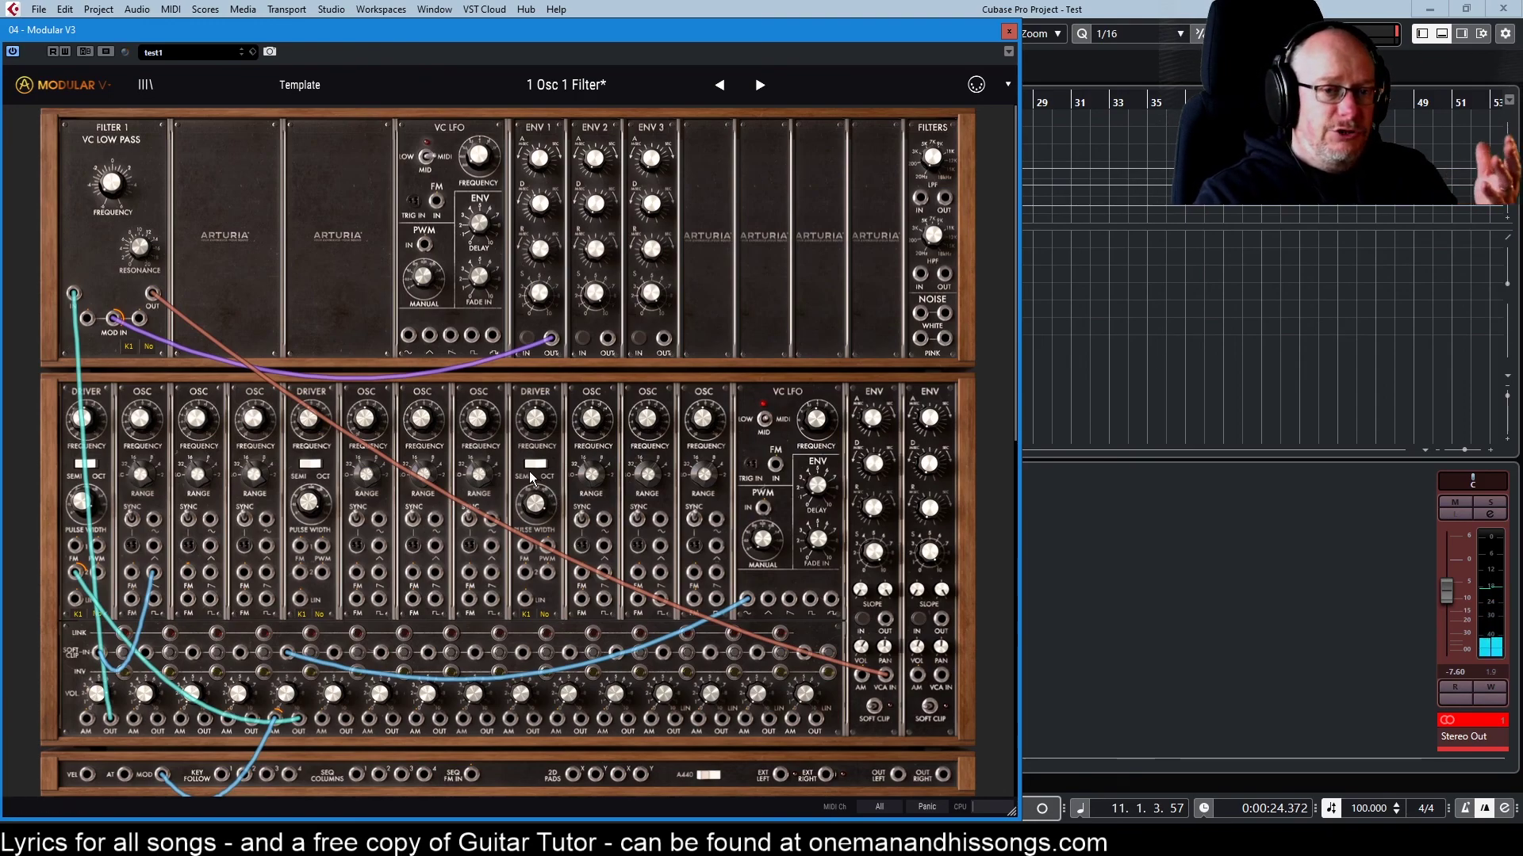
# Set ENV 1's trigger input to Keyboard Follow Trig 2.
pyautogui.click(528, 339)
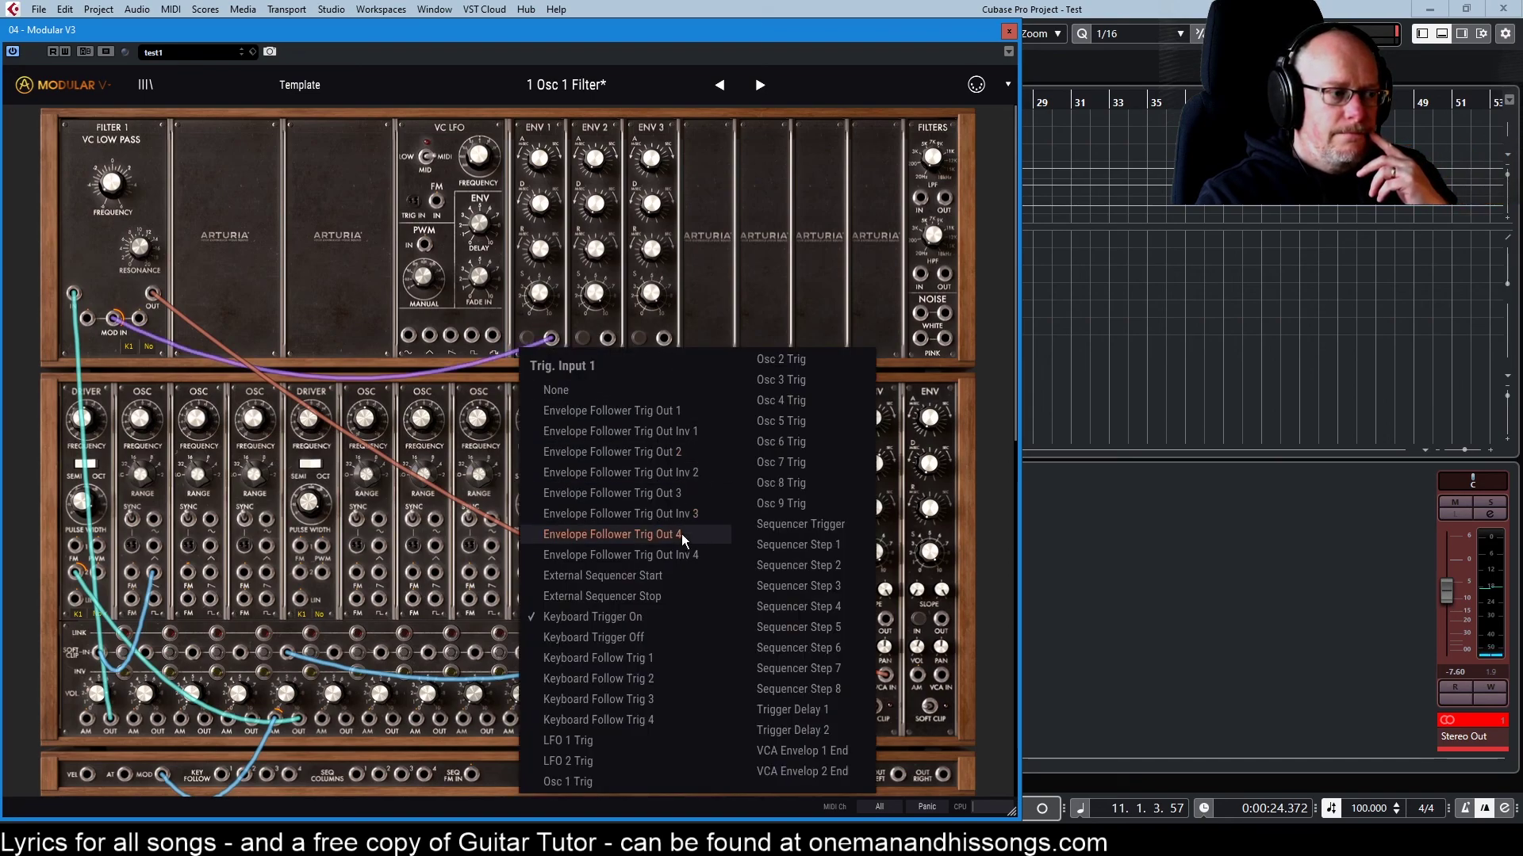
pyautogui.click(587, 678)
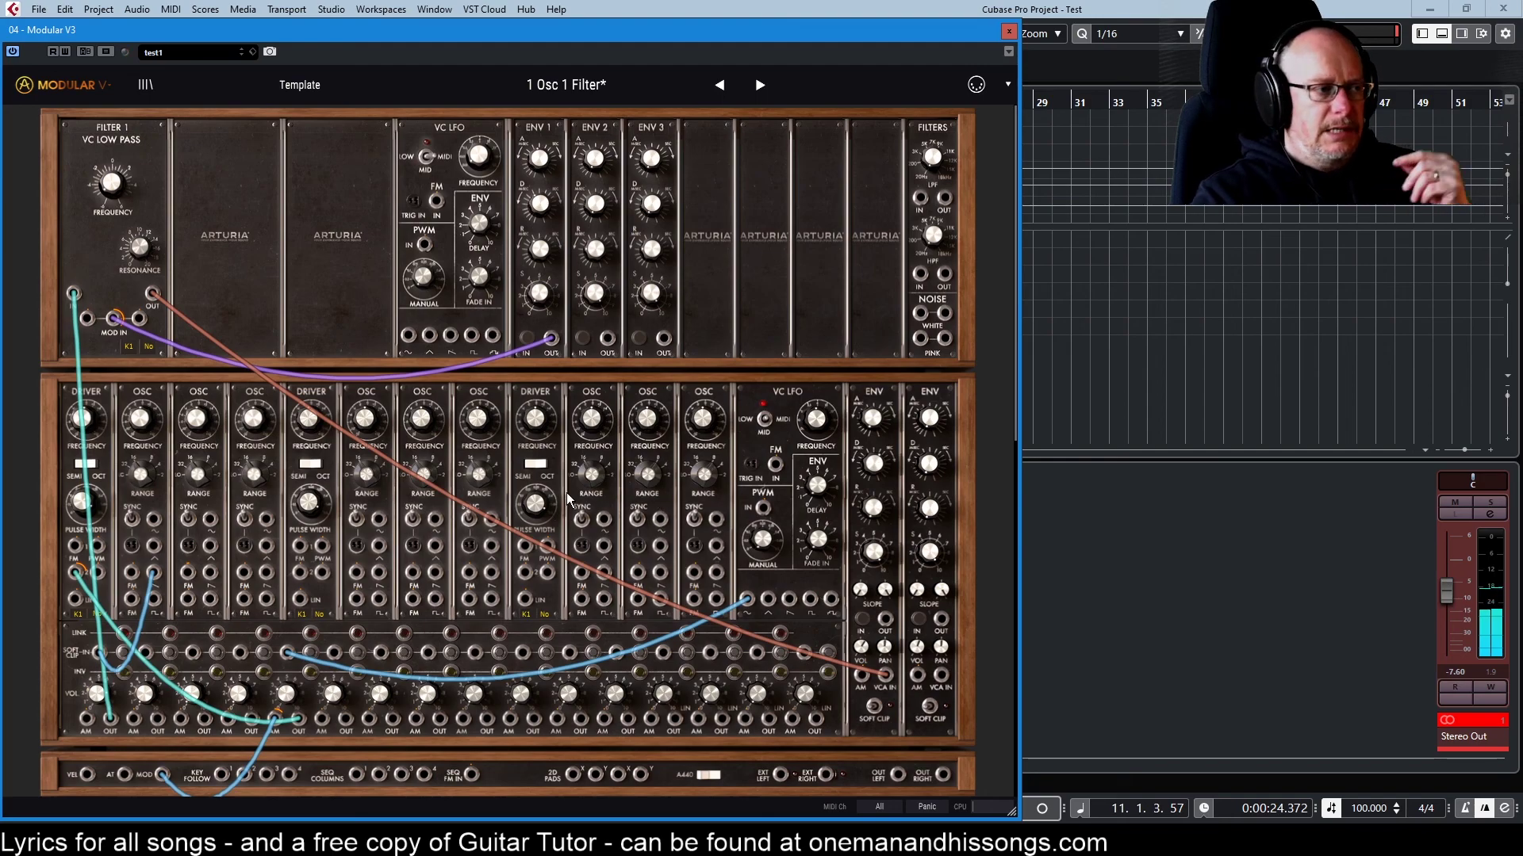
pyautogui.scroll(-5, 558, 468)
pyautogui.scroll(5, 550, 468)
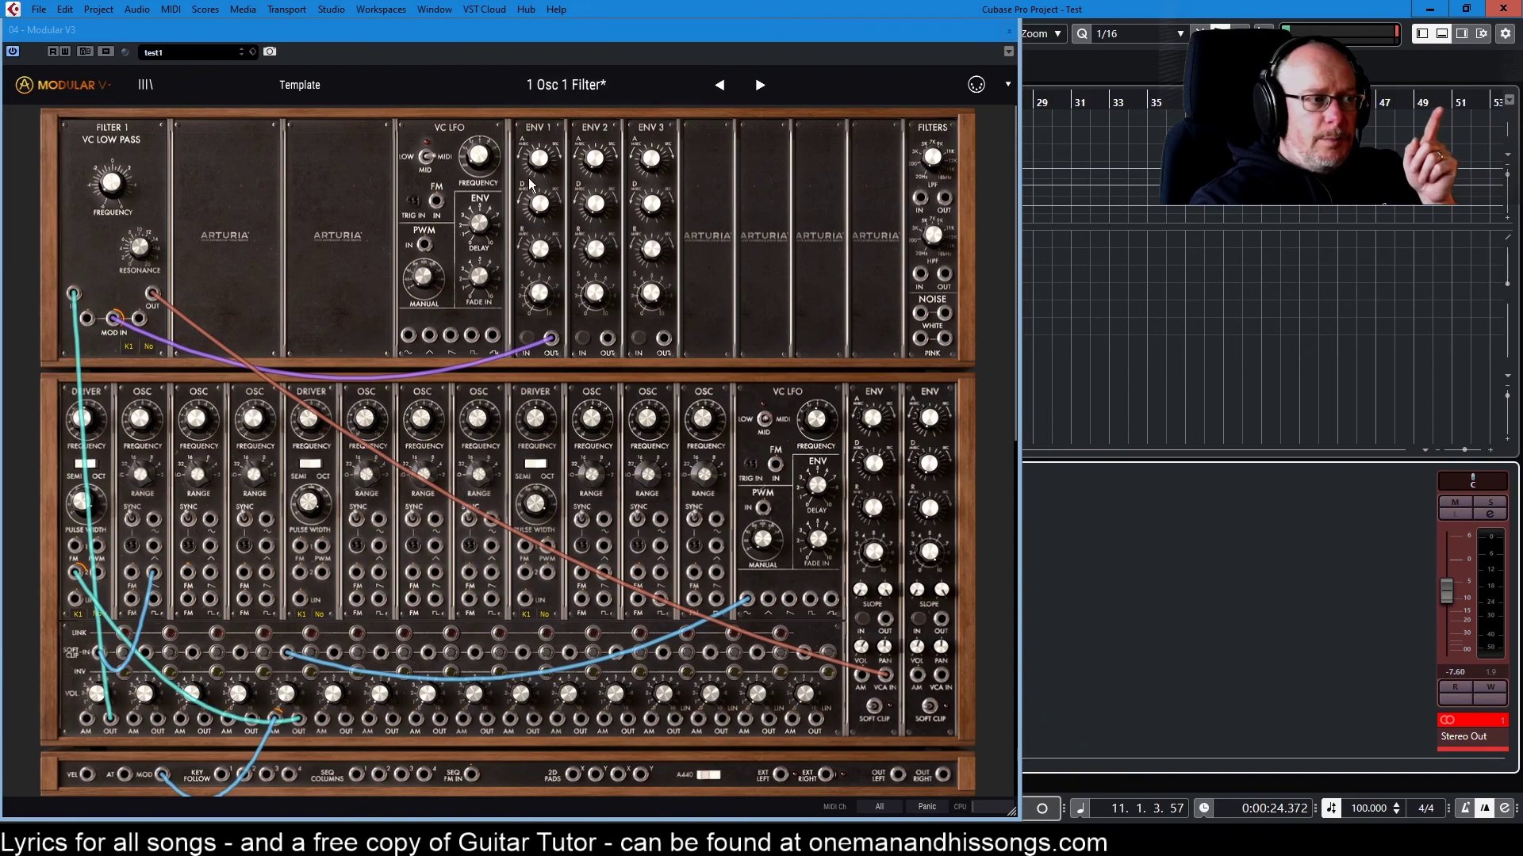
# Check ENV 1's trigger source and set the high limit of Key Follow 2 to A#3.
pyautogui.click(527, 340)
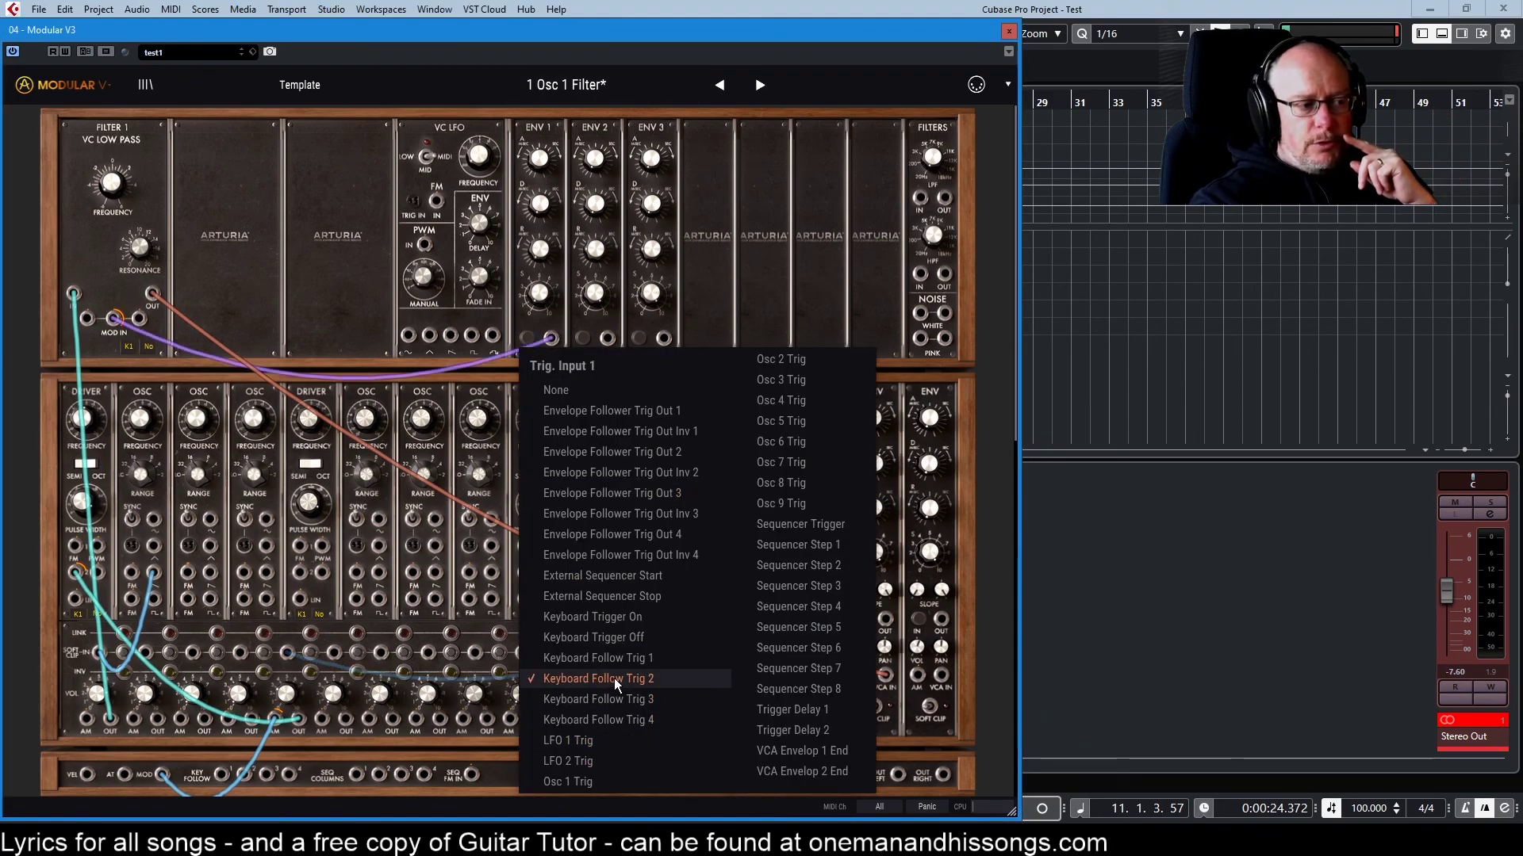
pyautogui.click(745, 260)
pyautogui.scroll(-5, 492, 540)
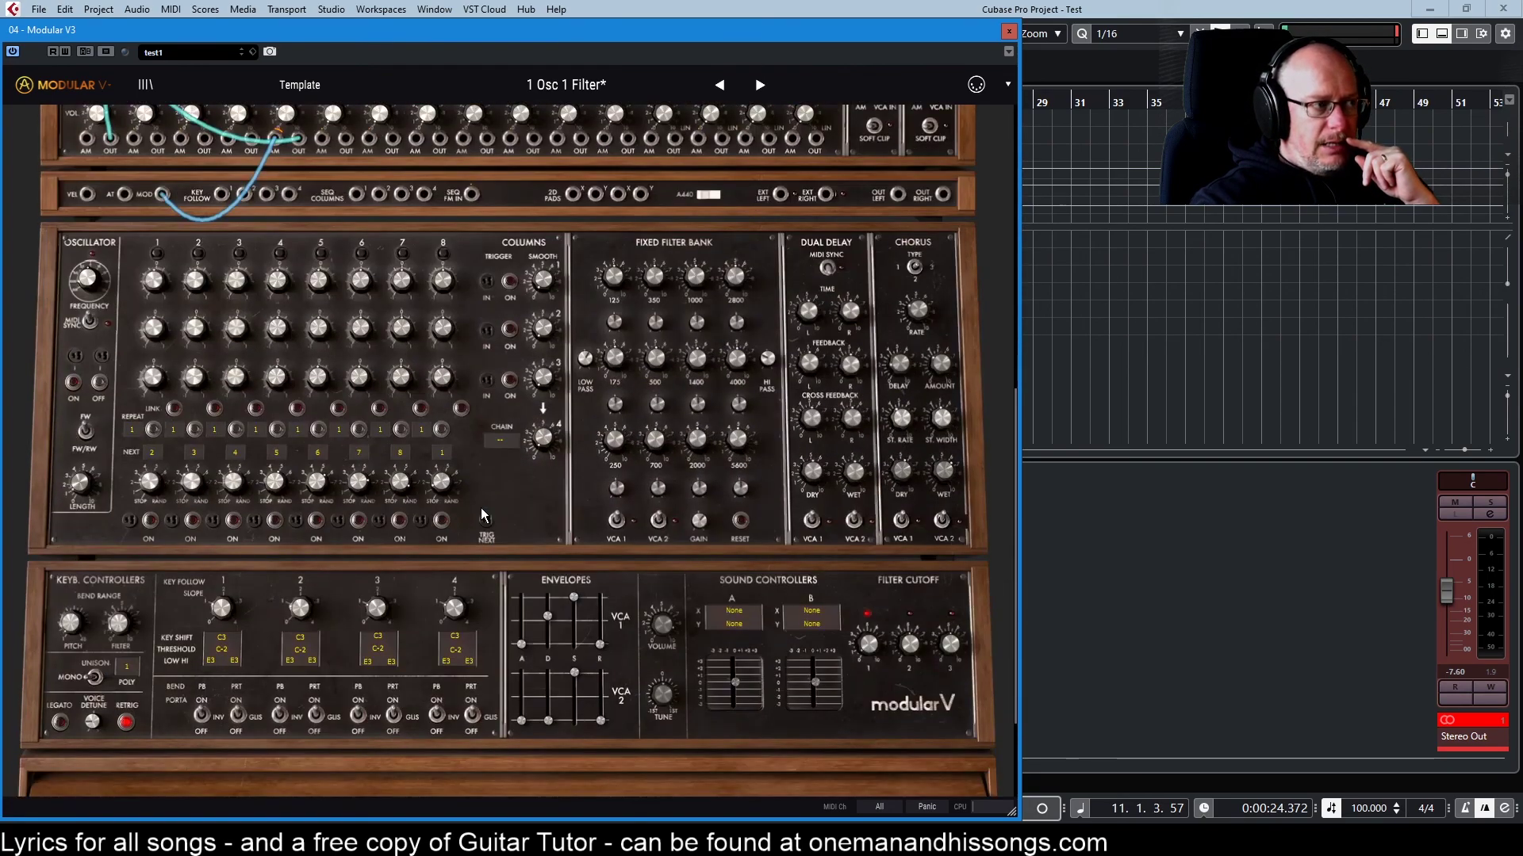
pyautogui.scroll(1, 480, 507)
pyautogui.scroll(-1, 480, 508)
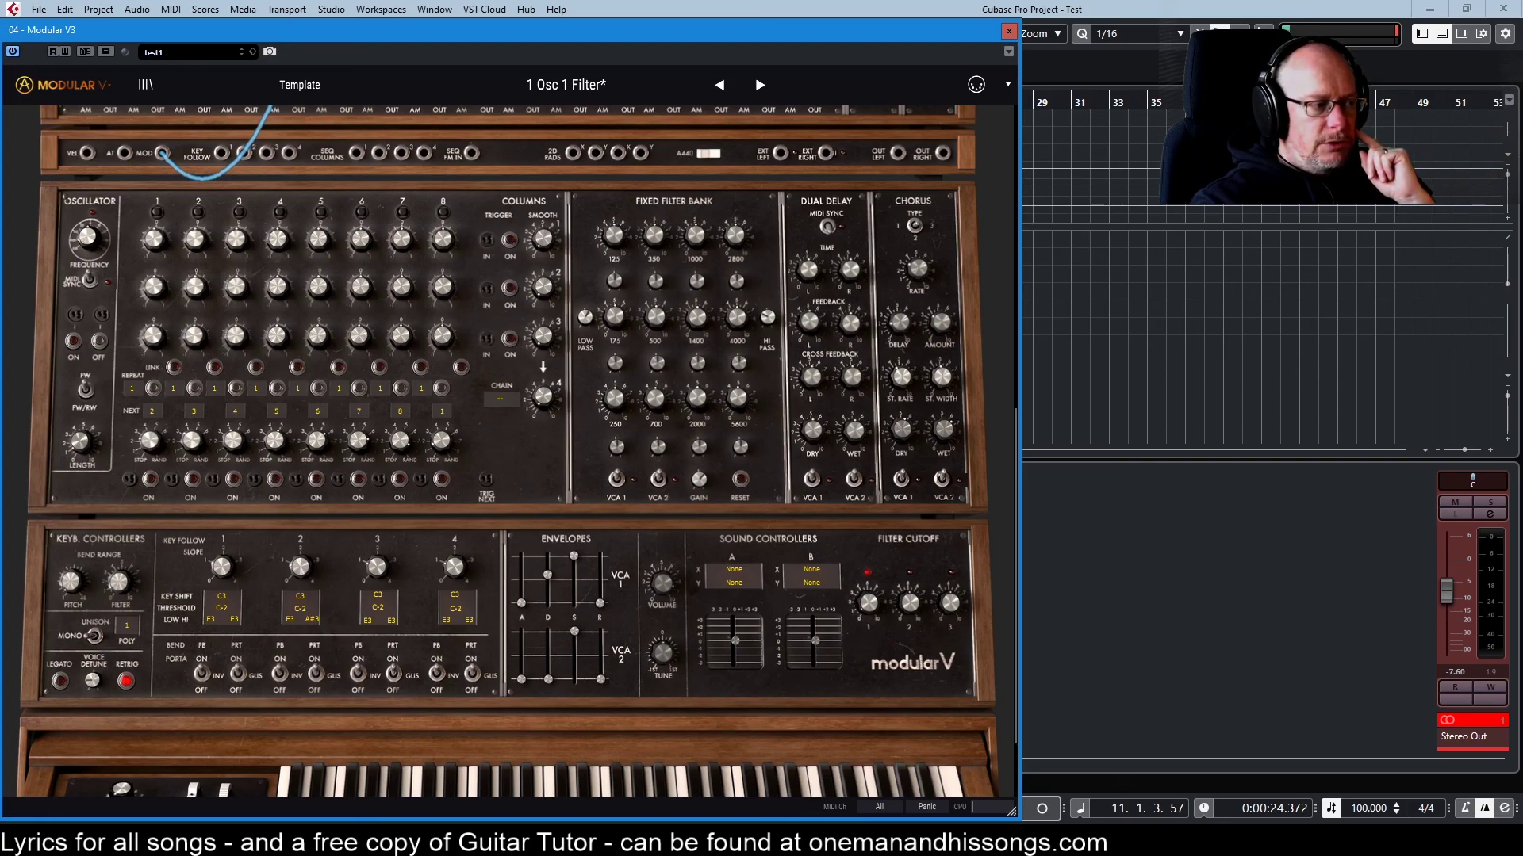
pyautogui.scroll(-1, 311, 620)
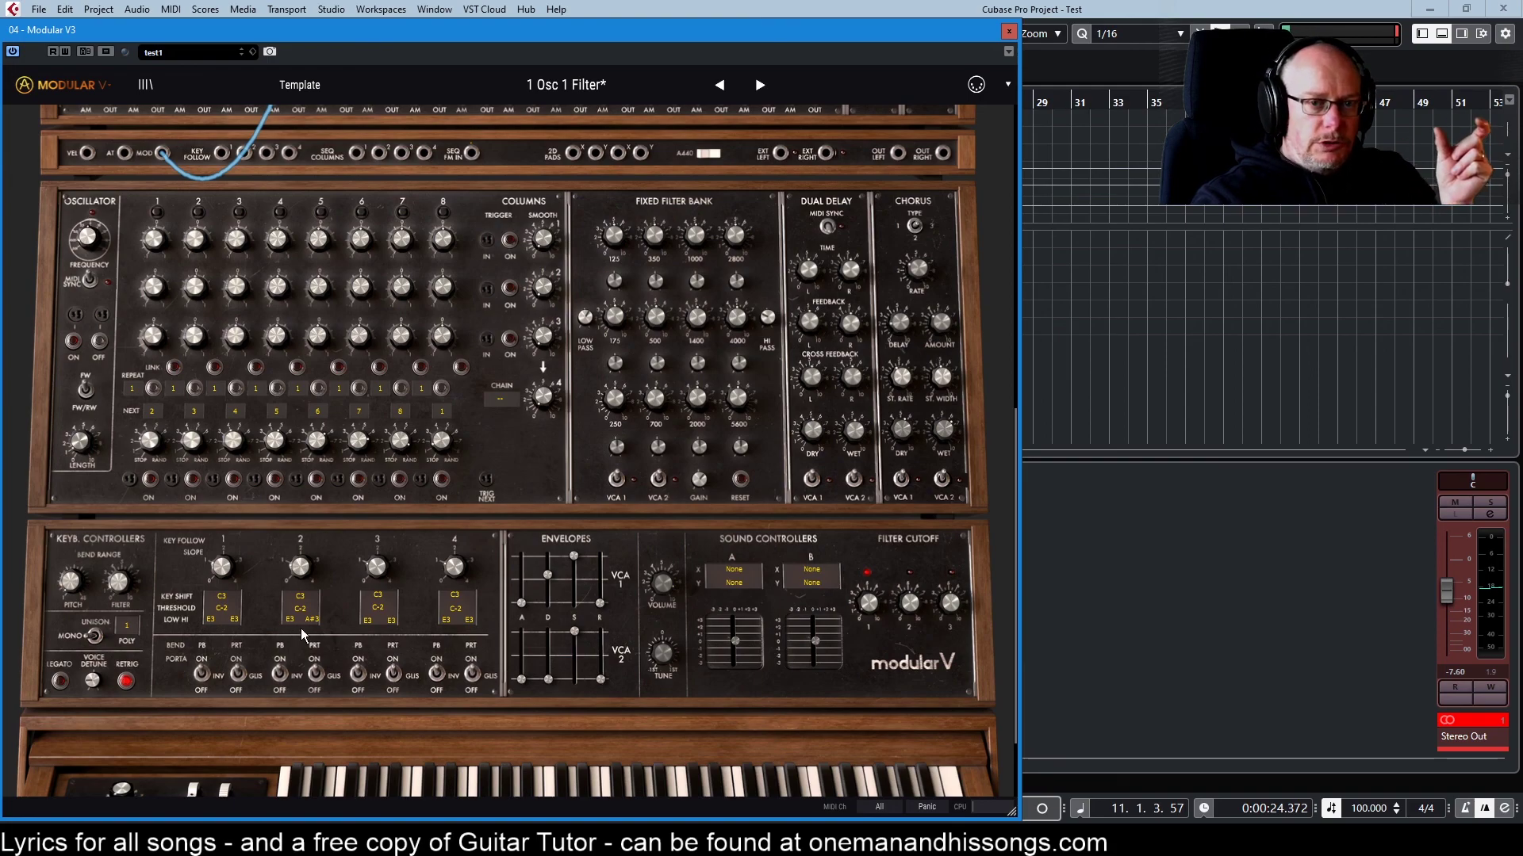
# Review the trigger source options for ENV 1 without changing the selection.
pyautogui.scroll(5, 301, 634)
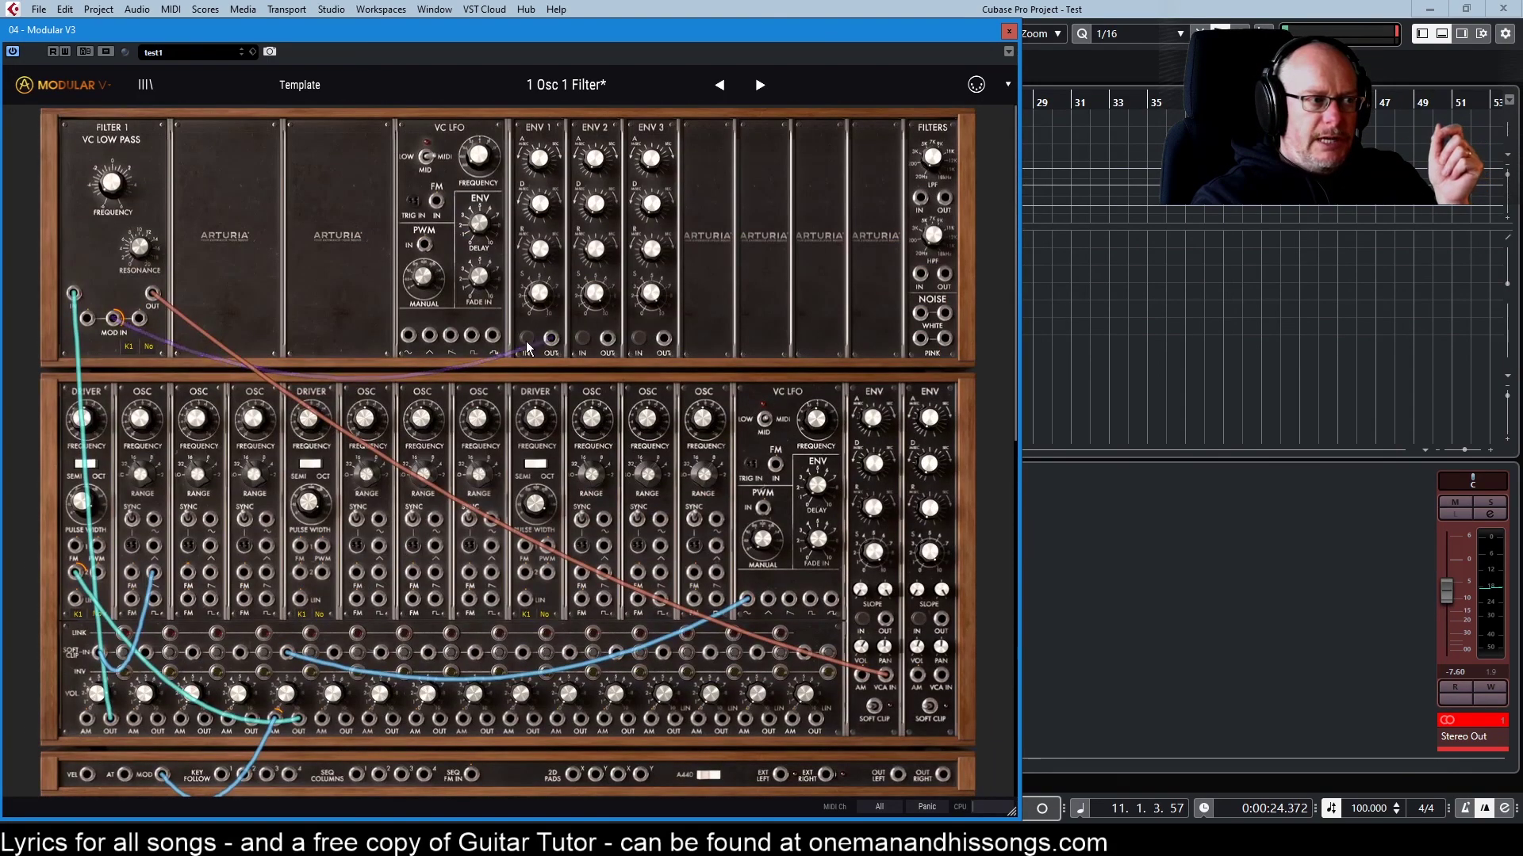
pyautogui.moveTo(528, 346); pyautogui.dragTo(551, 338)
pyautogui.click(526, 339)
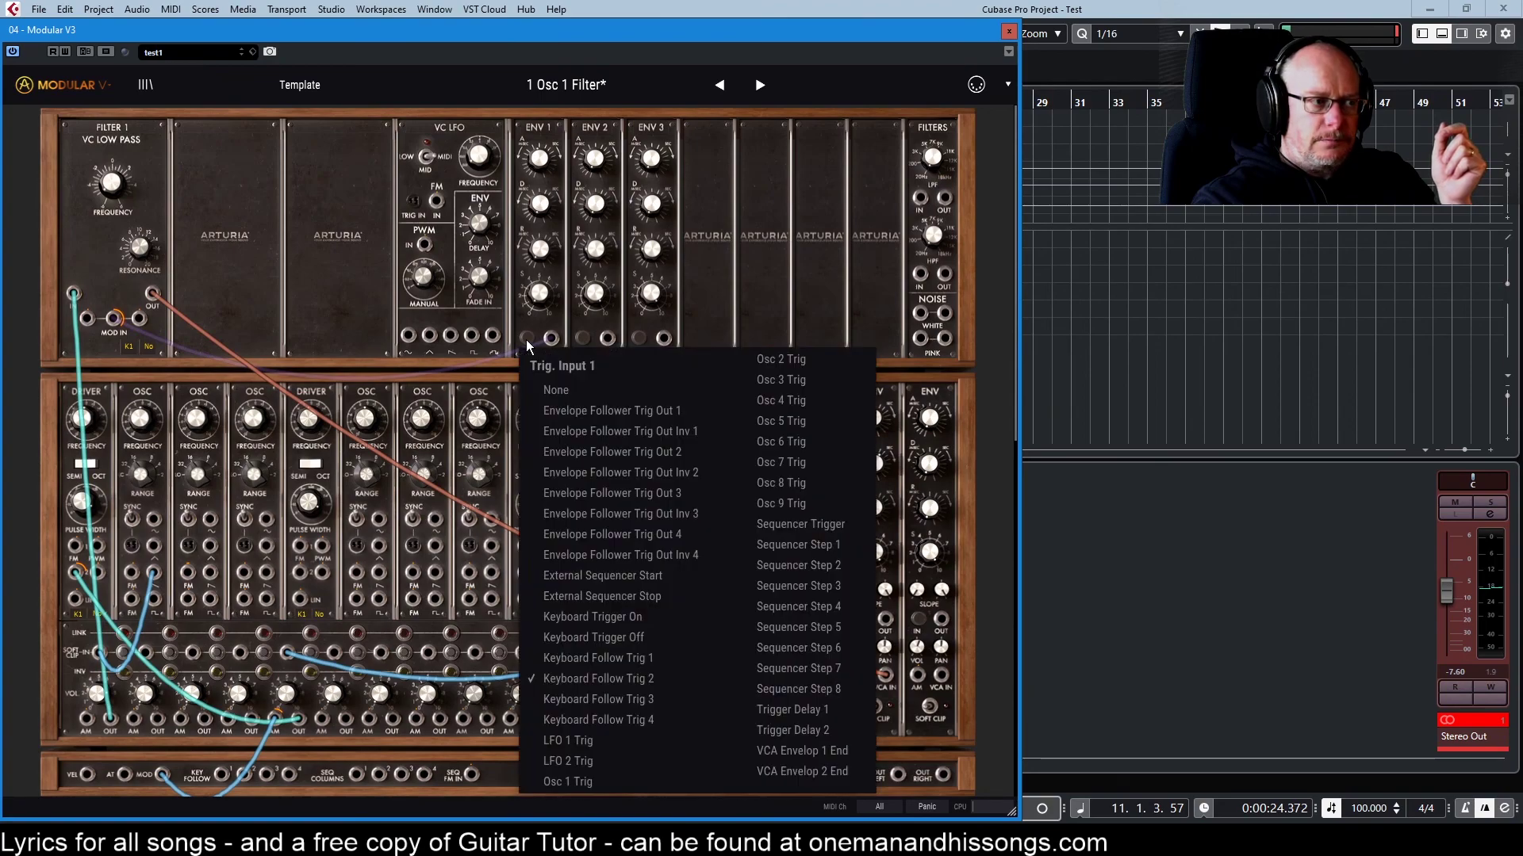
pyautogui.press('Escape')
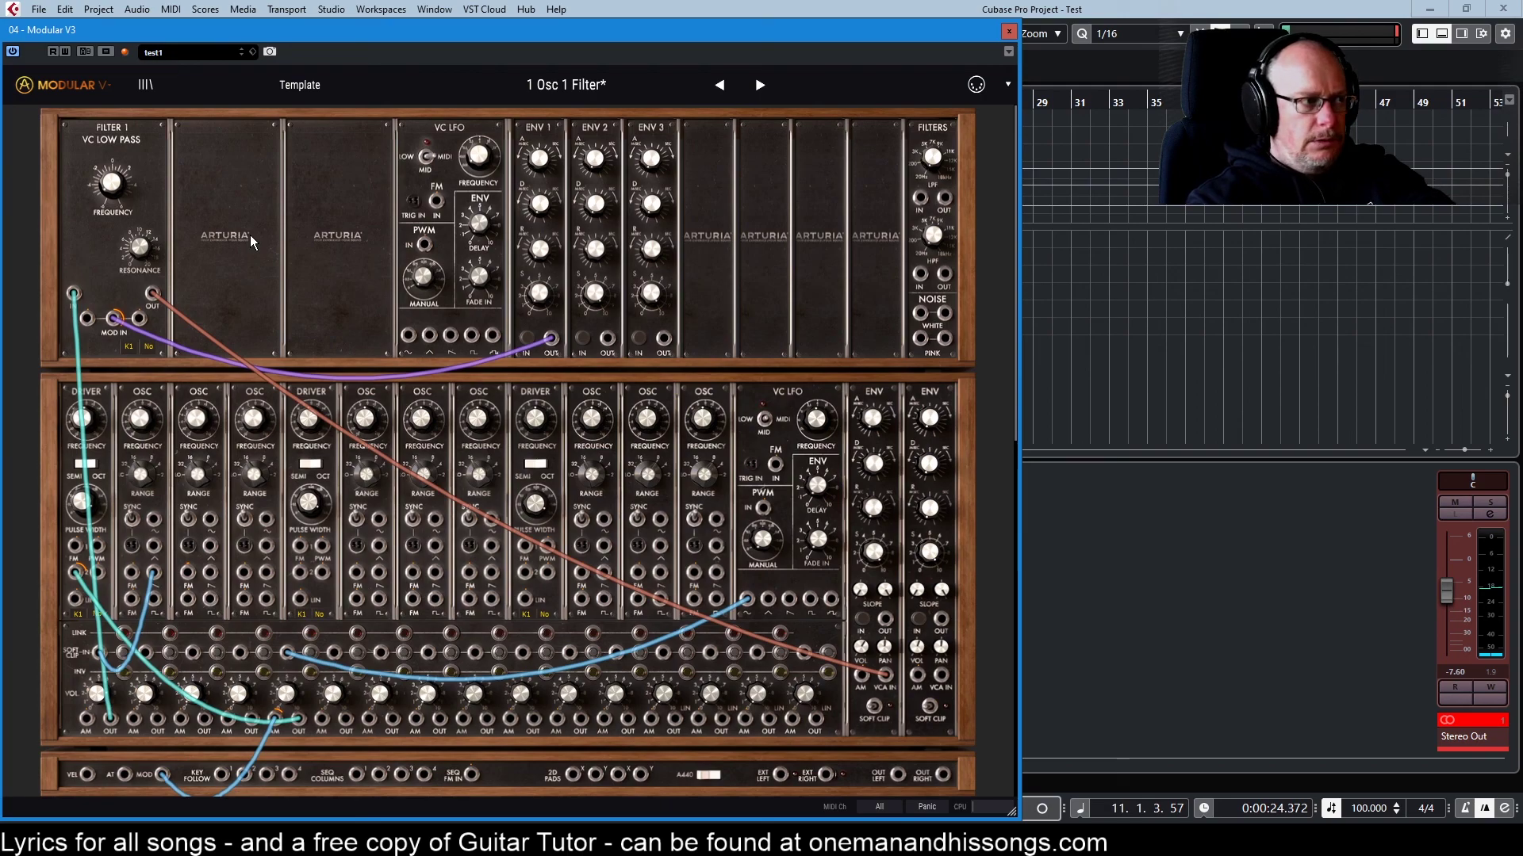
# Sweep Filter 1's cutoff frequency through about 4247 Hz to test the envelope modulation.
pyautogui.moveTo(110, 194)
pyautogui.moveTo(110, 194); pyautogui.dragTo(111, 135)
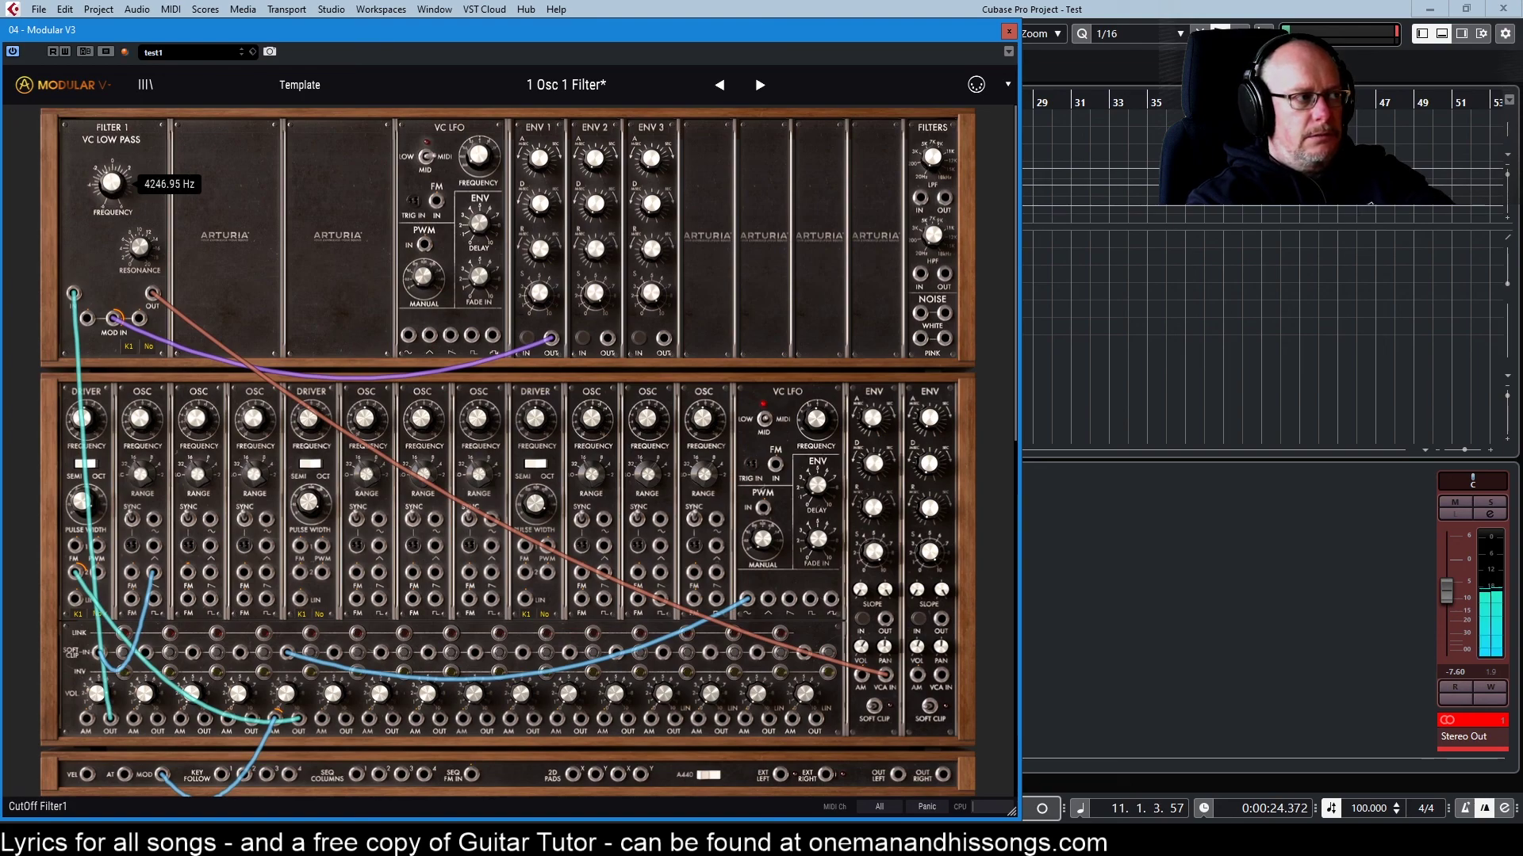
pyautogui.moveTo(115, 190)
pyautogui.mouseDown()
pyautogui.moveTo(103, 208)
pyautogui.moveTo(91, 198)
pyautogui.mouseUp()
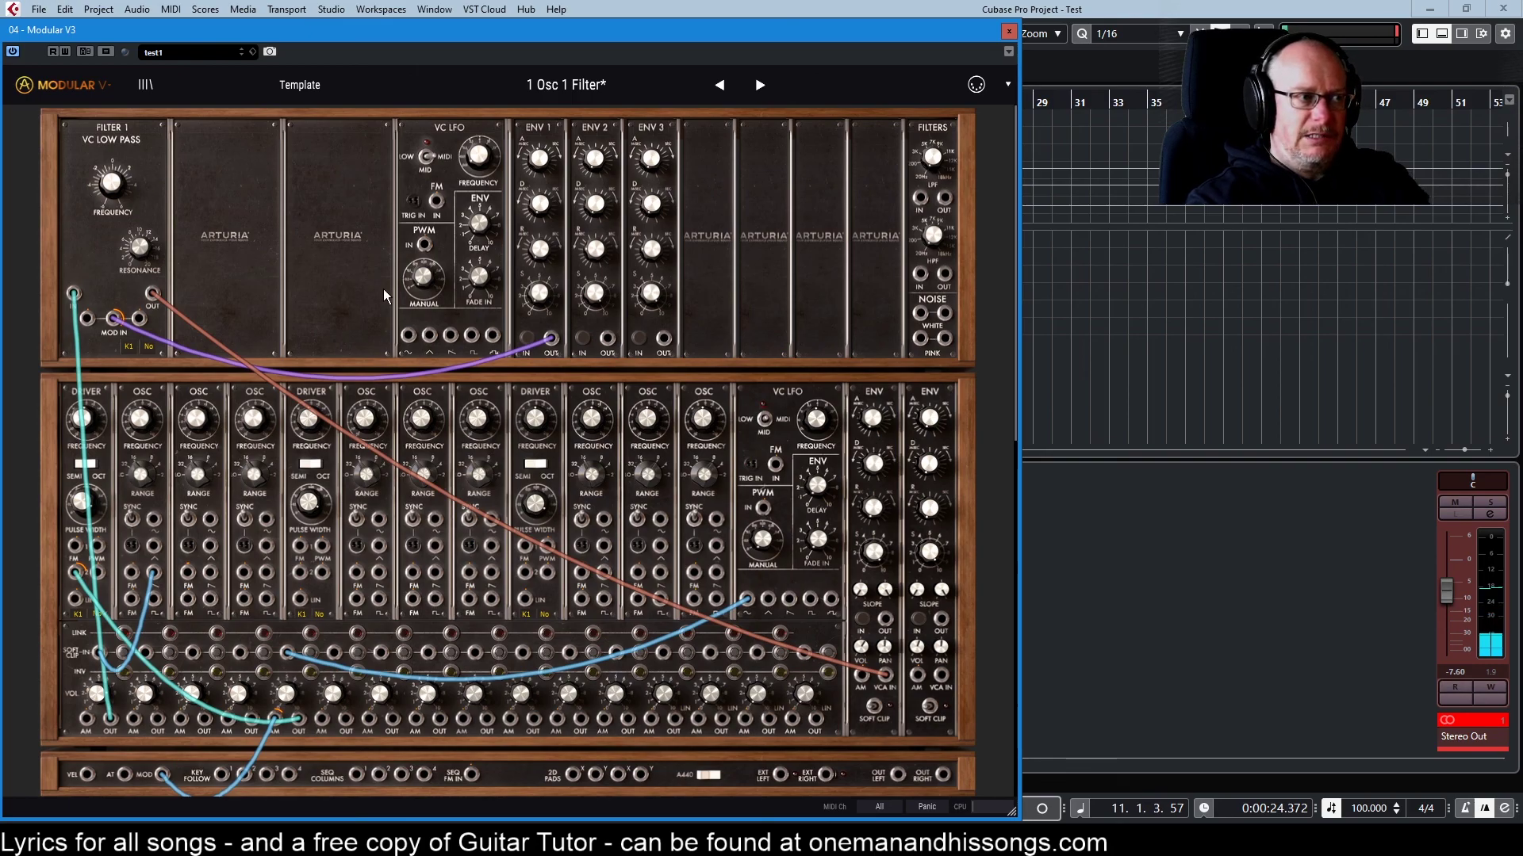
# Examine the Key Follow 2 low and high limits and the trigger source options for ENV 2.
pyautogui.moveTo(436, 278)
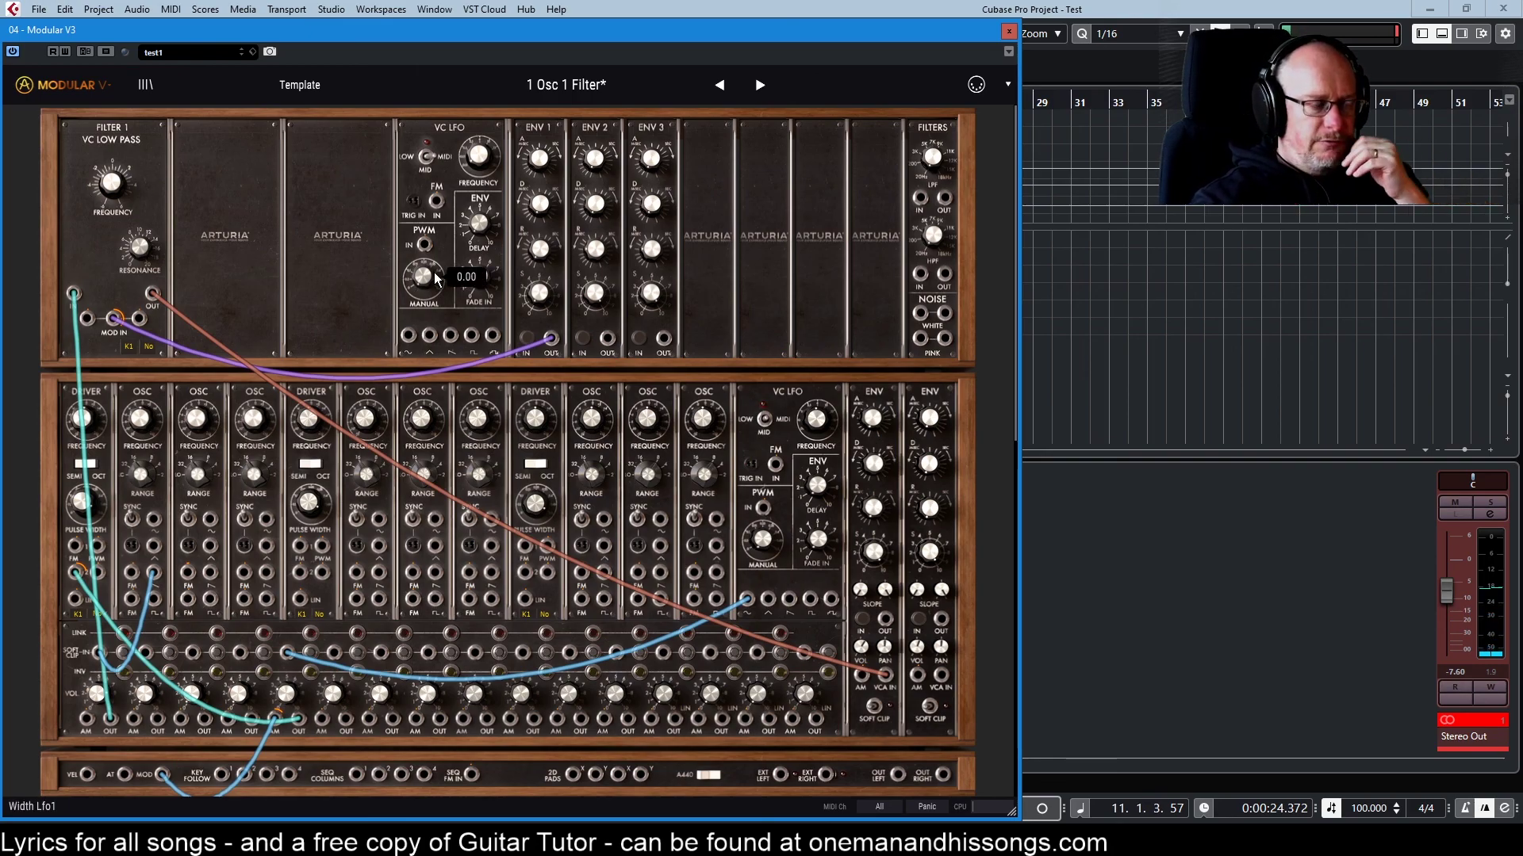
pyautogui.scroll(-3, 559, 428)
pyautogui.scroll(-5, 562, 425)
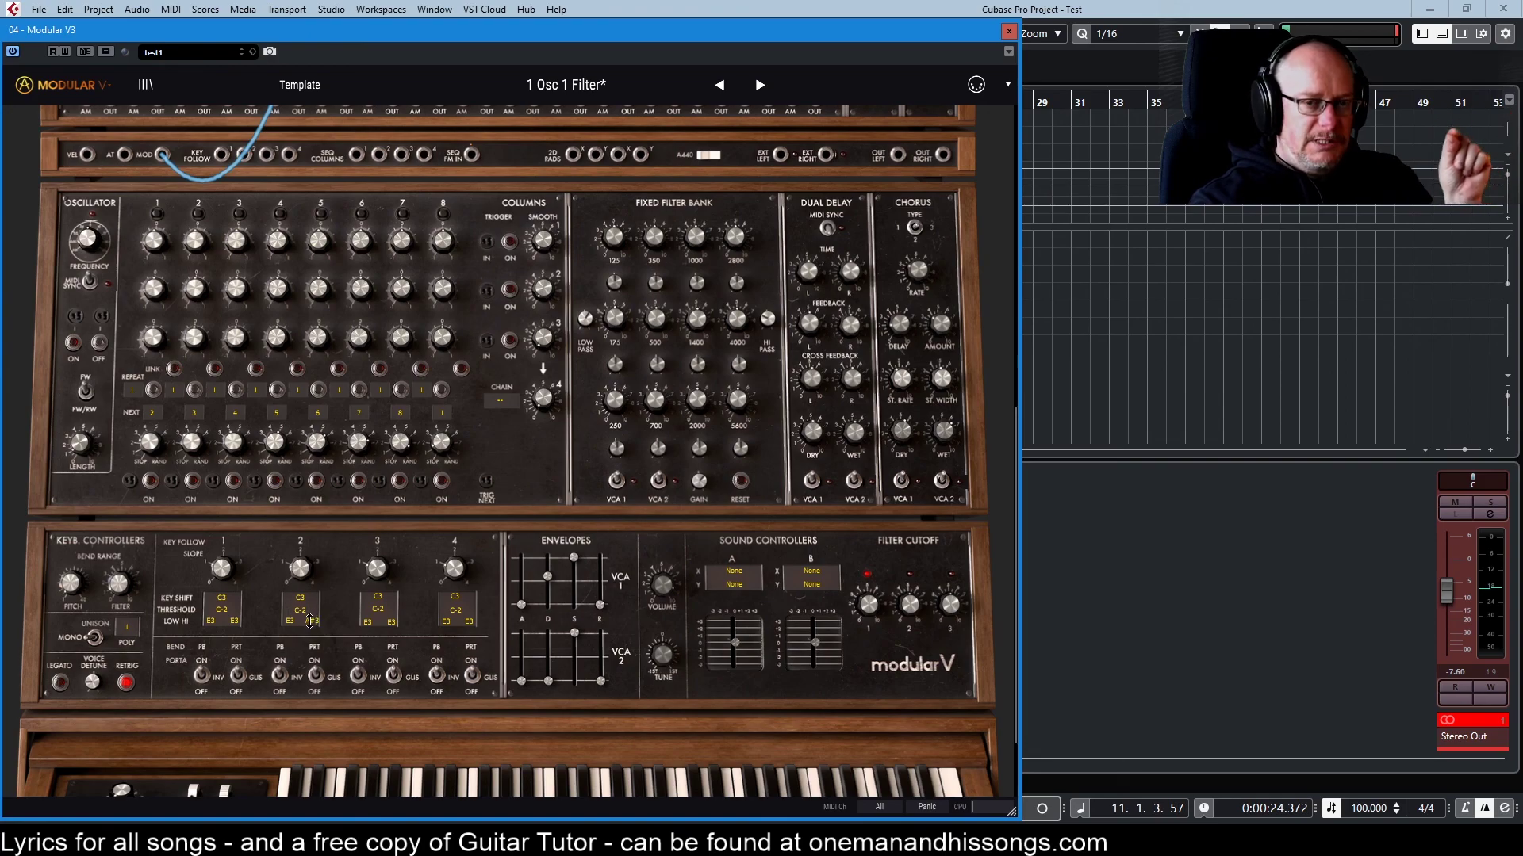
pyautogui.scroll(5, 353, 607)
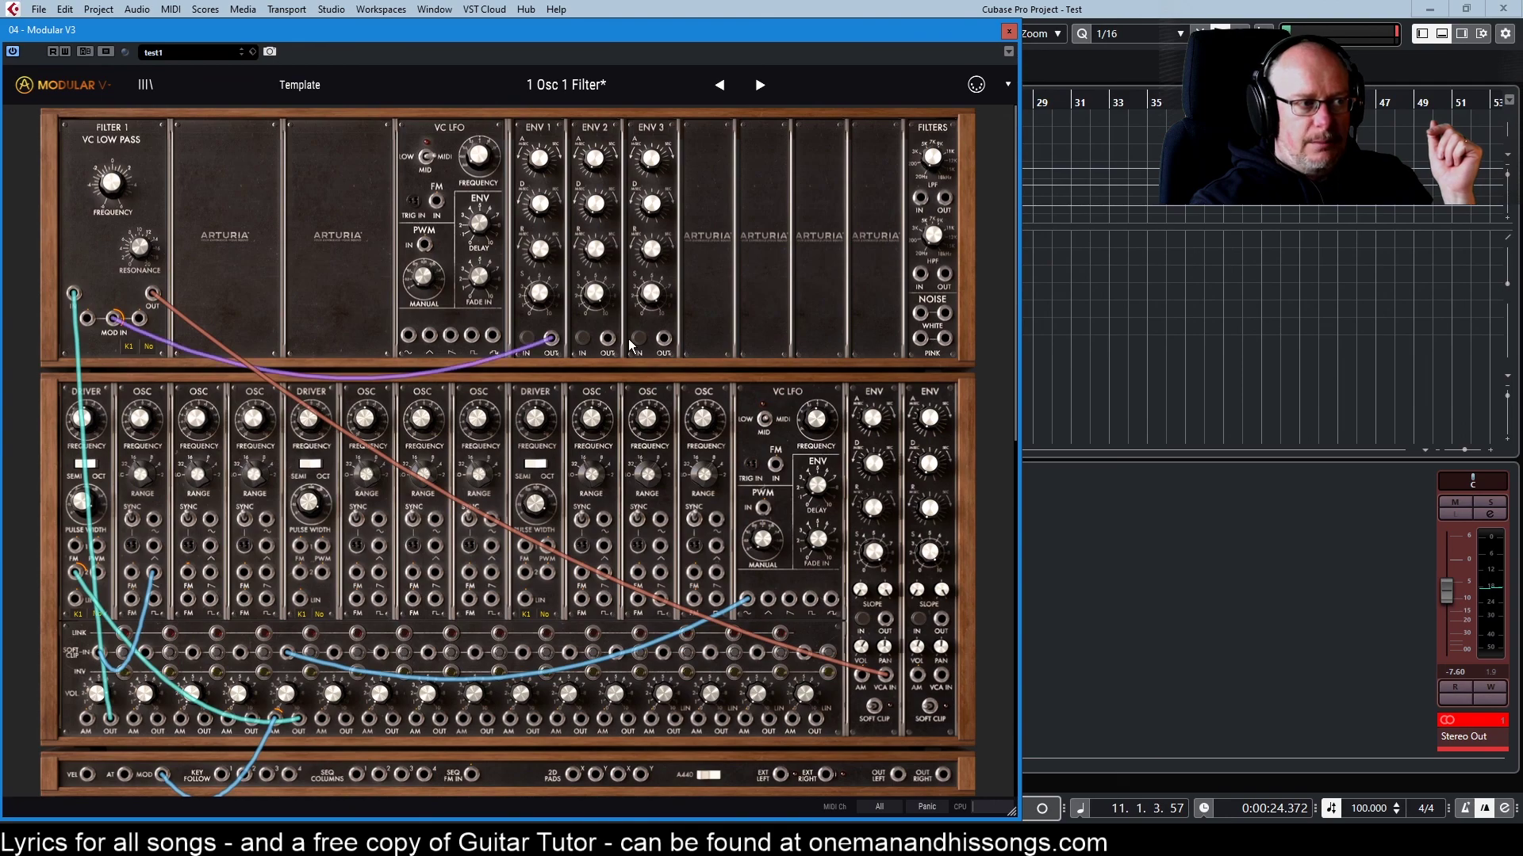
pyautogui.click(583, 340)
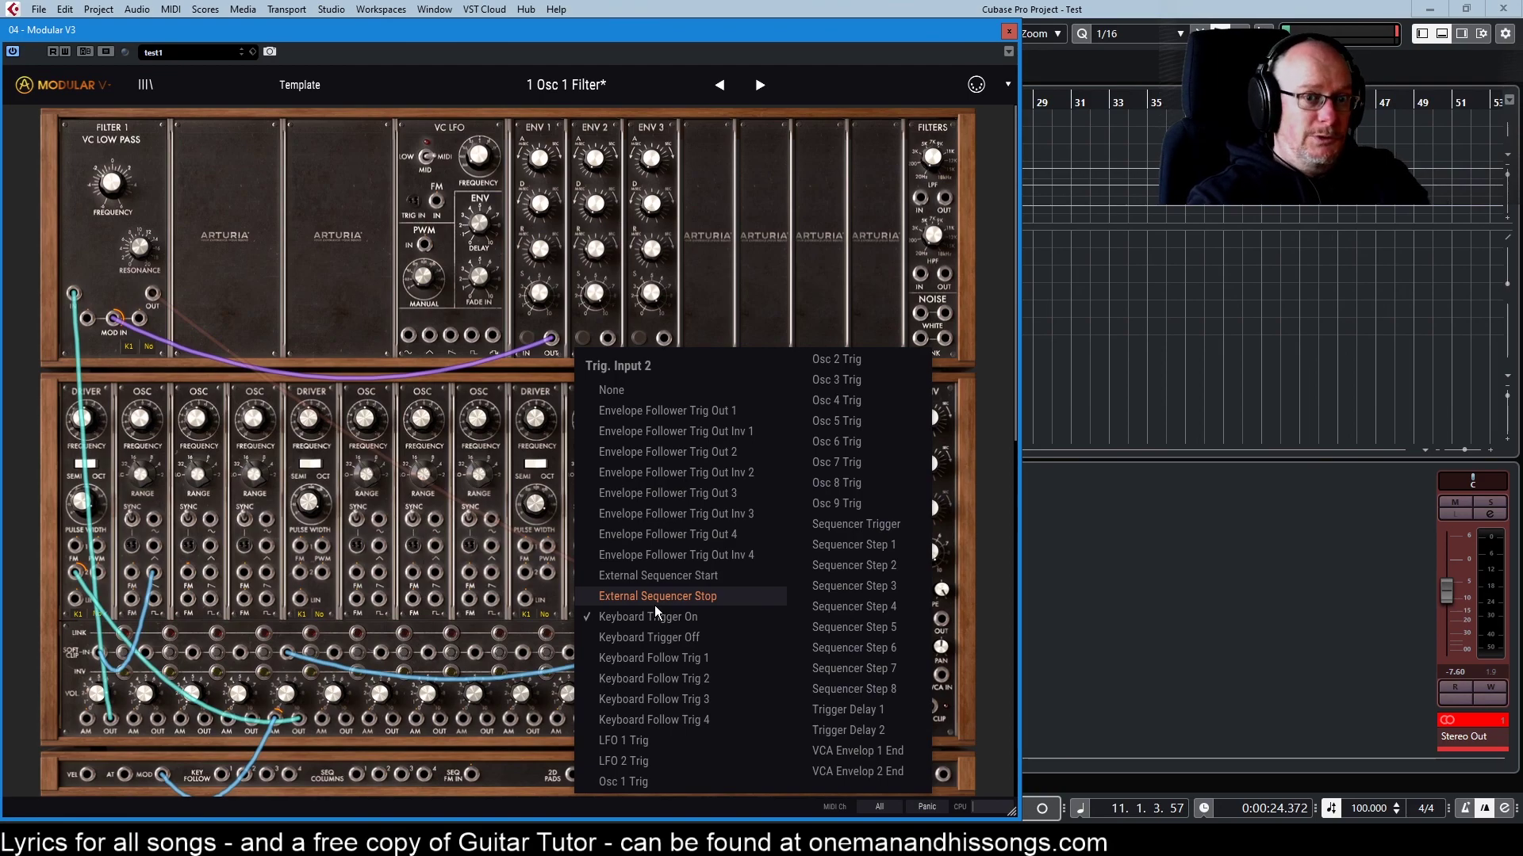
pyautogui.click(810, 269)
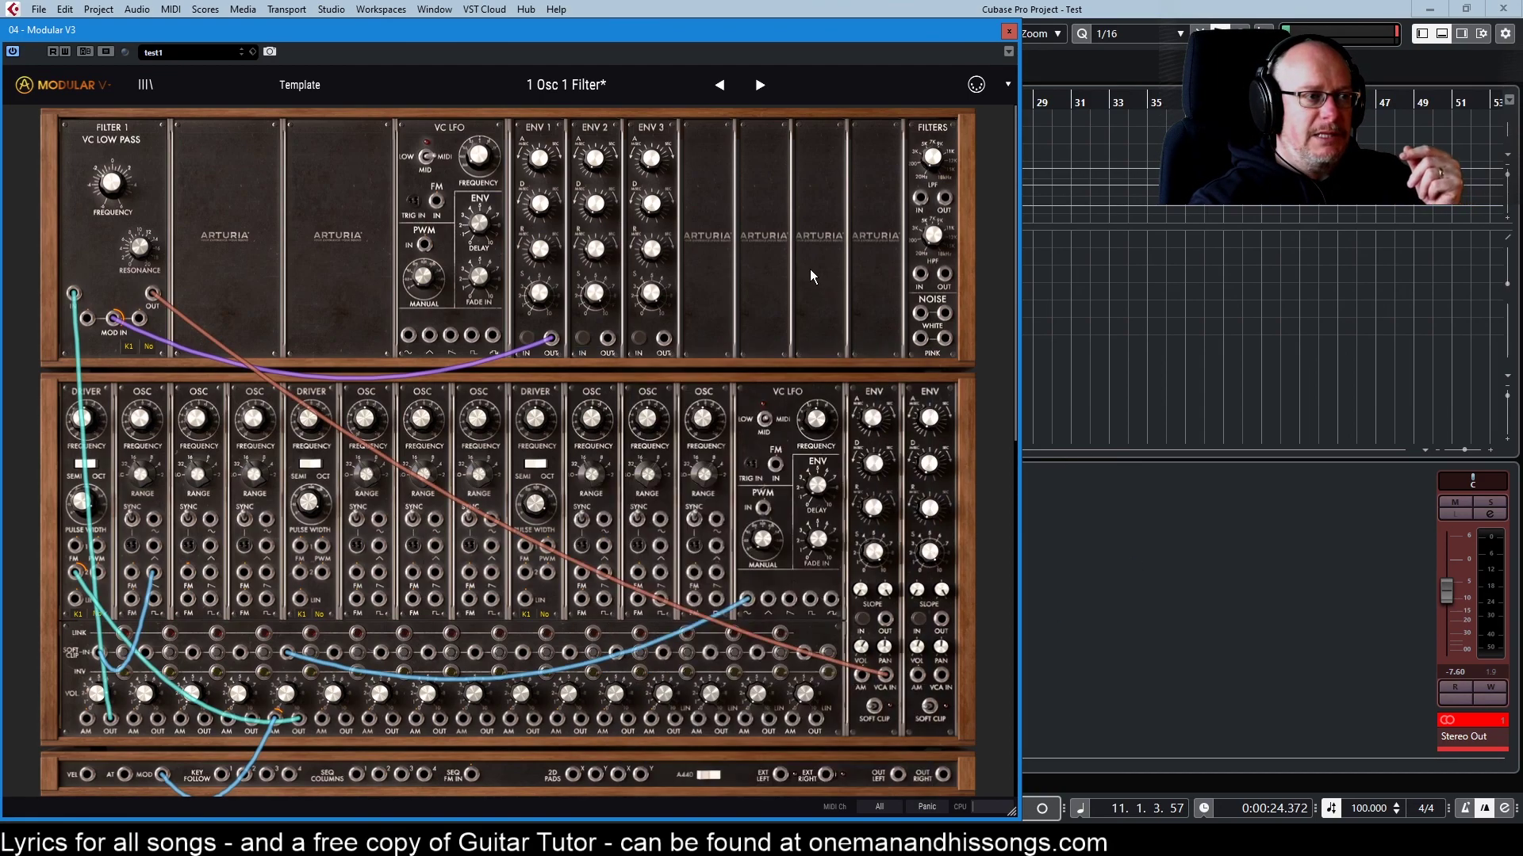
pyautogui.scroll(-2, 553, 400)
pyautogui.scroll(-9, 552, 401)
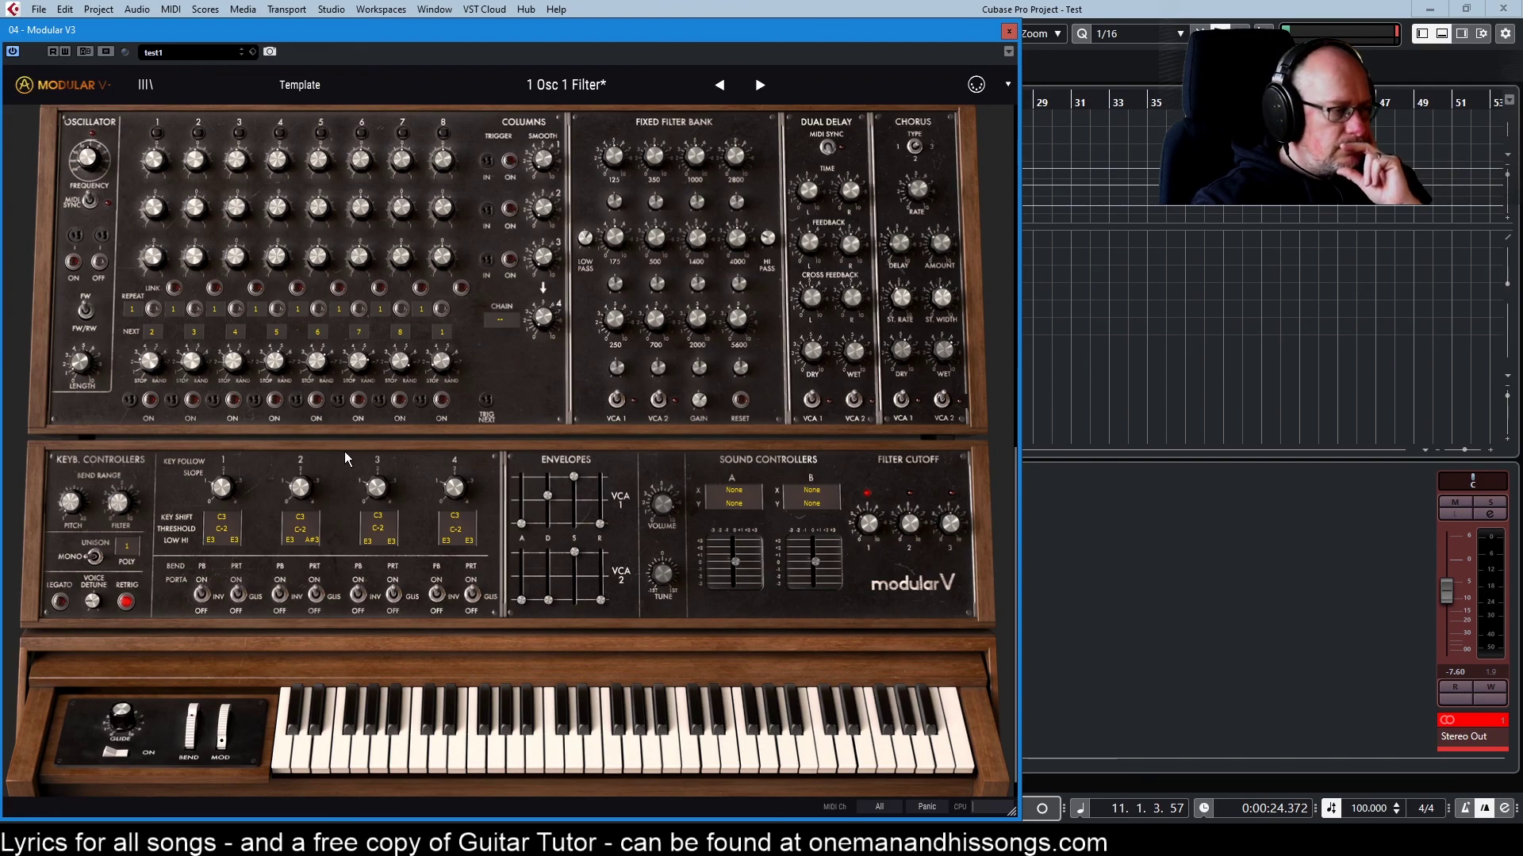
# Examine Filter 1's modulation inputs and cutoff frequency, and return to the Key Follow settings.
pyautogui.scroll(2, 345, 450)
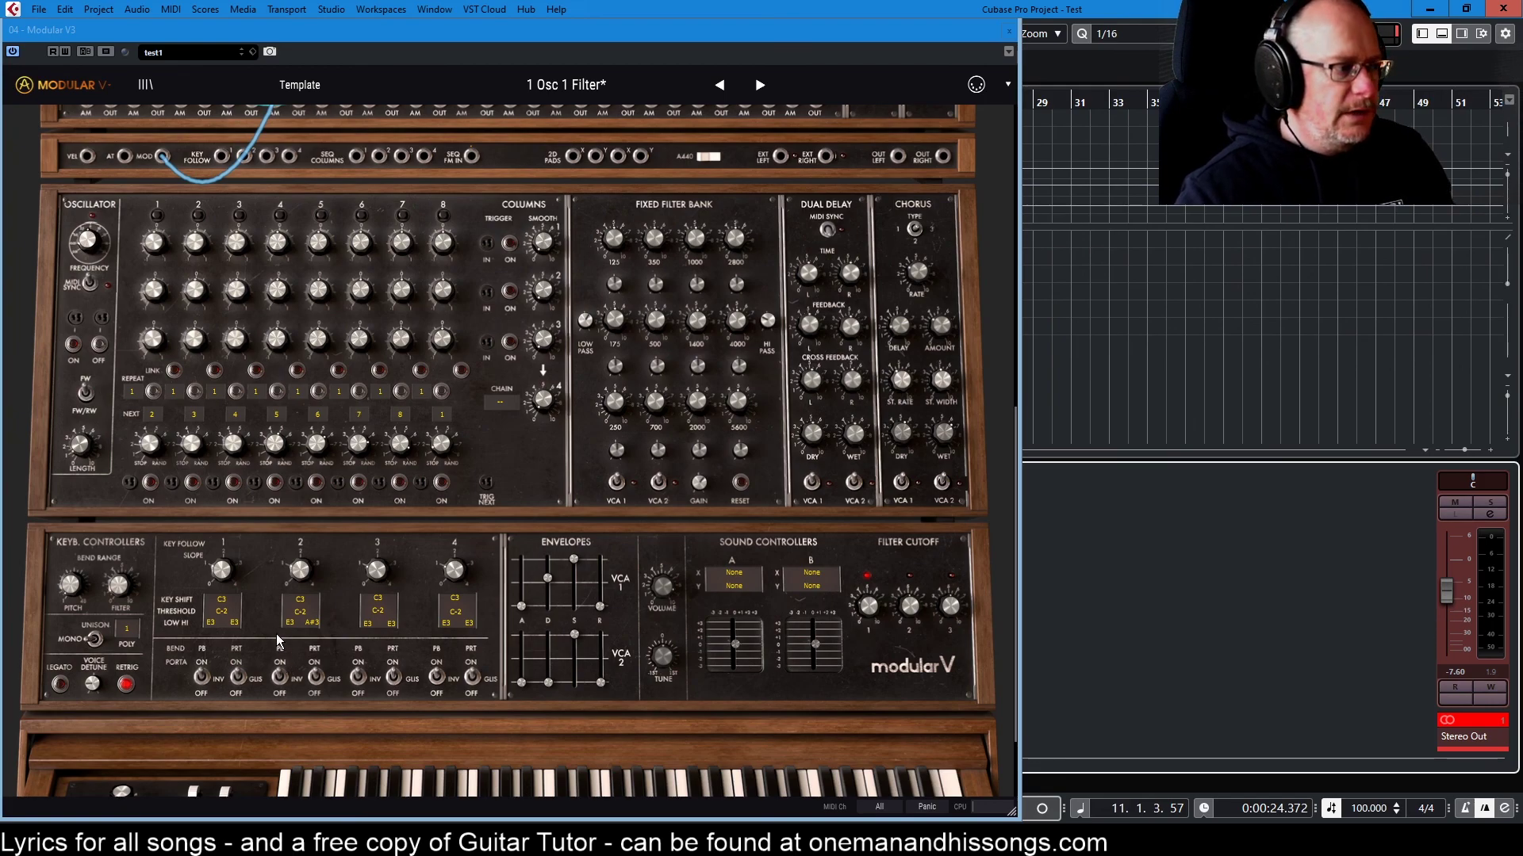
pyautogui.scroll(8, 316, 587)
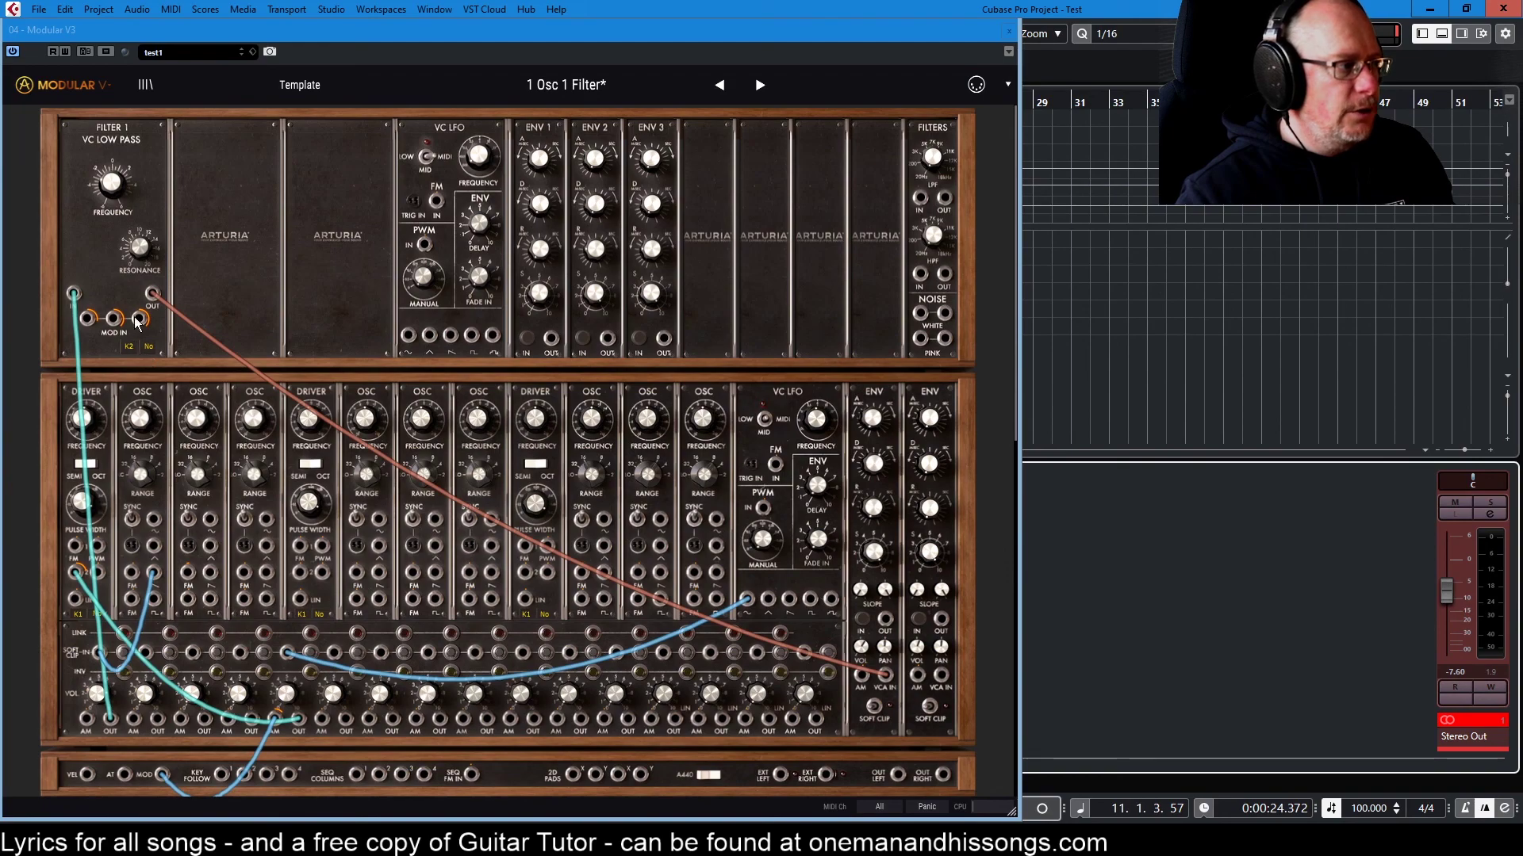
pyautogui.moveTo(116, 184)
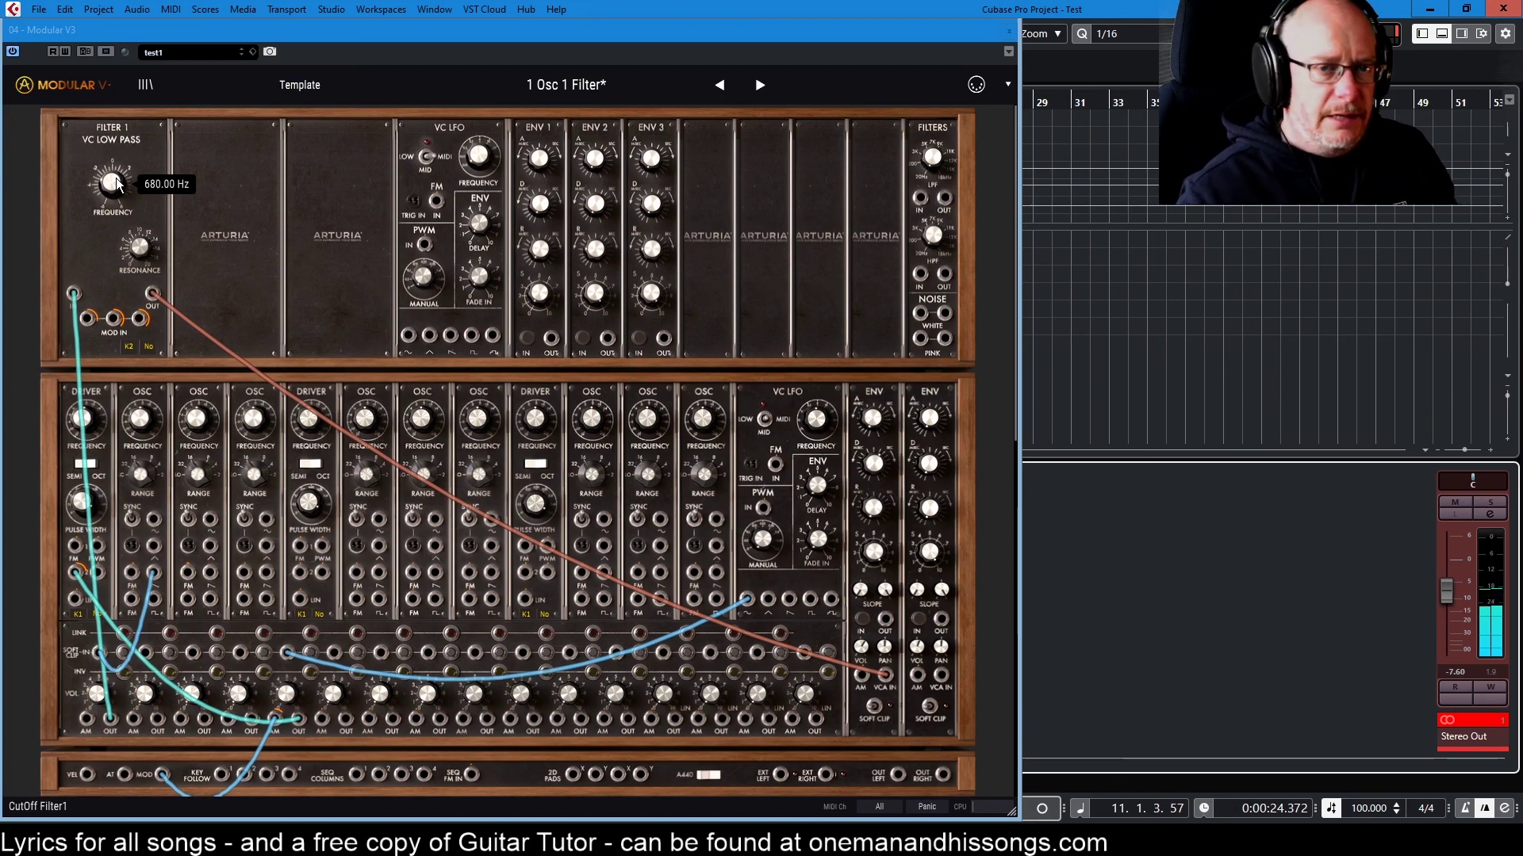
pyautogui.scroll(-1, 173, 217)
pyautogui.scroll(-5, 173, 216)
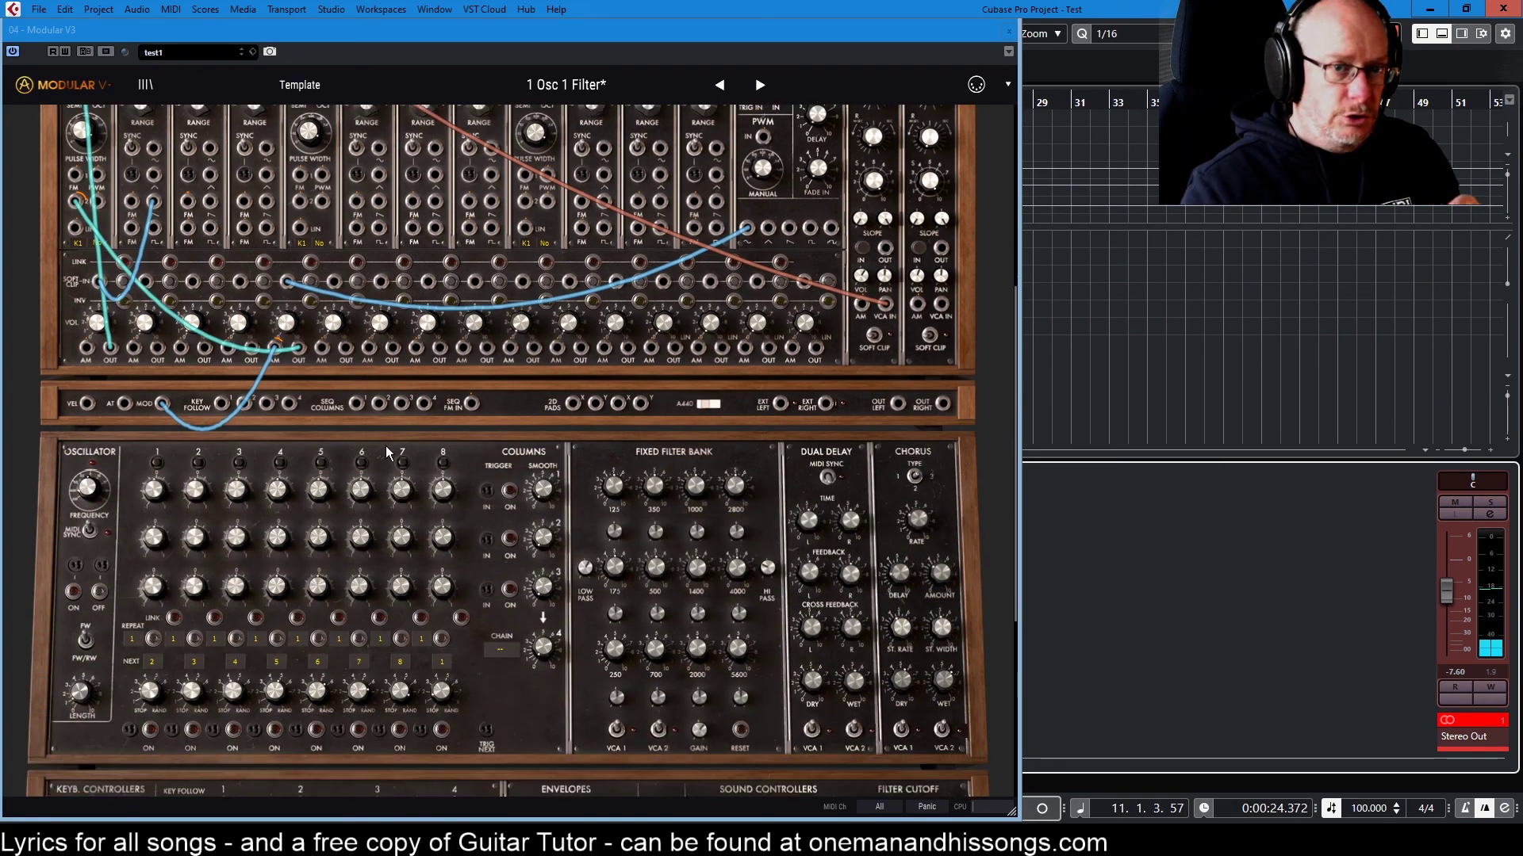
pyautogui.scroll(-1, 361, 452)
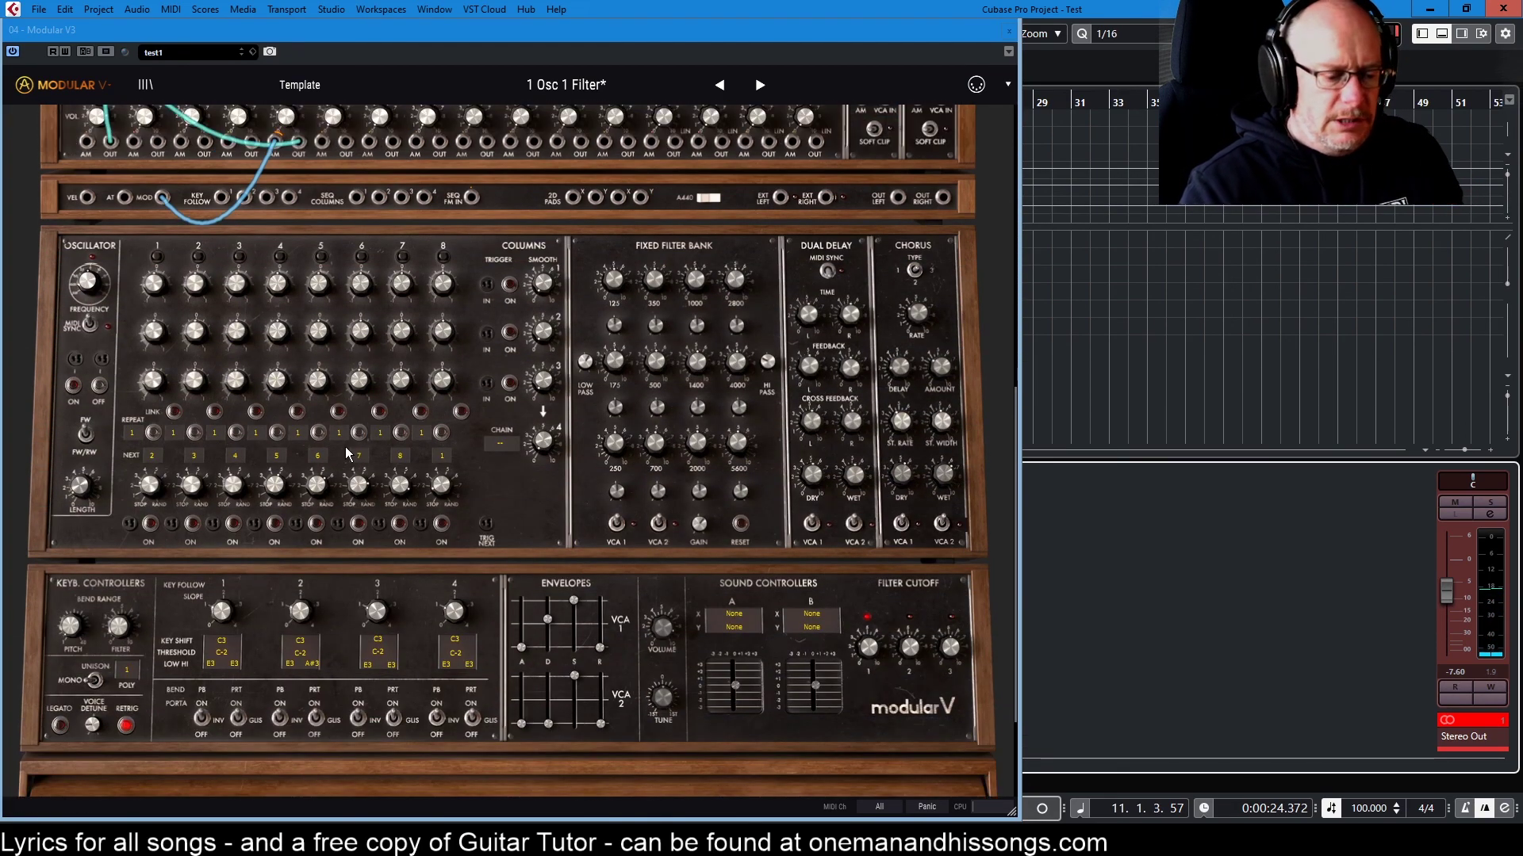
pyautogui.scroll(-3, 345, 445)
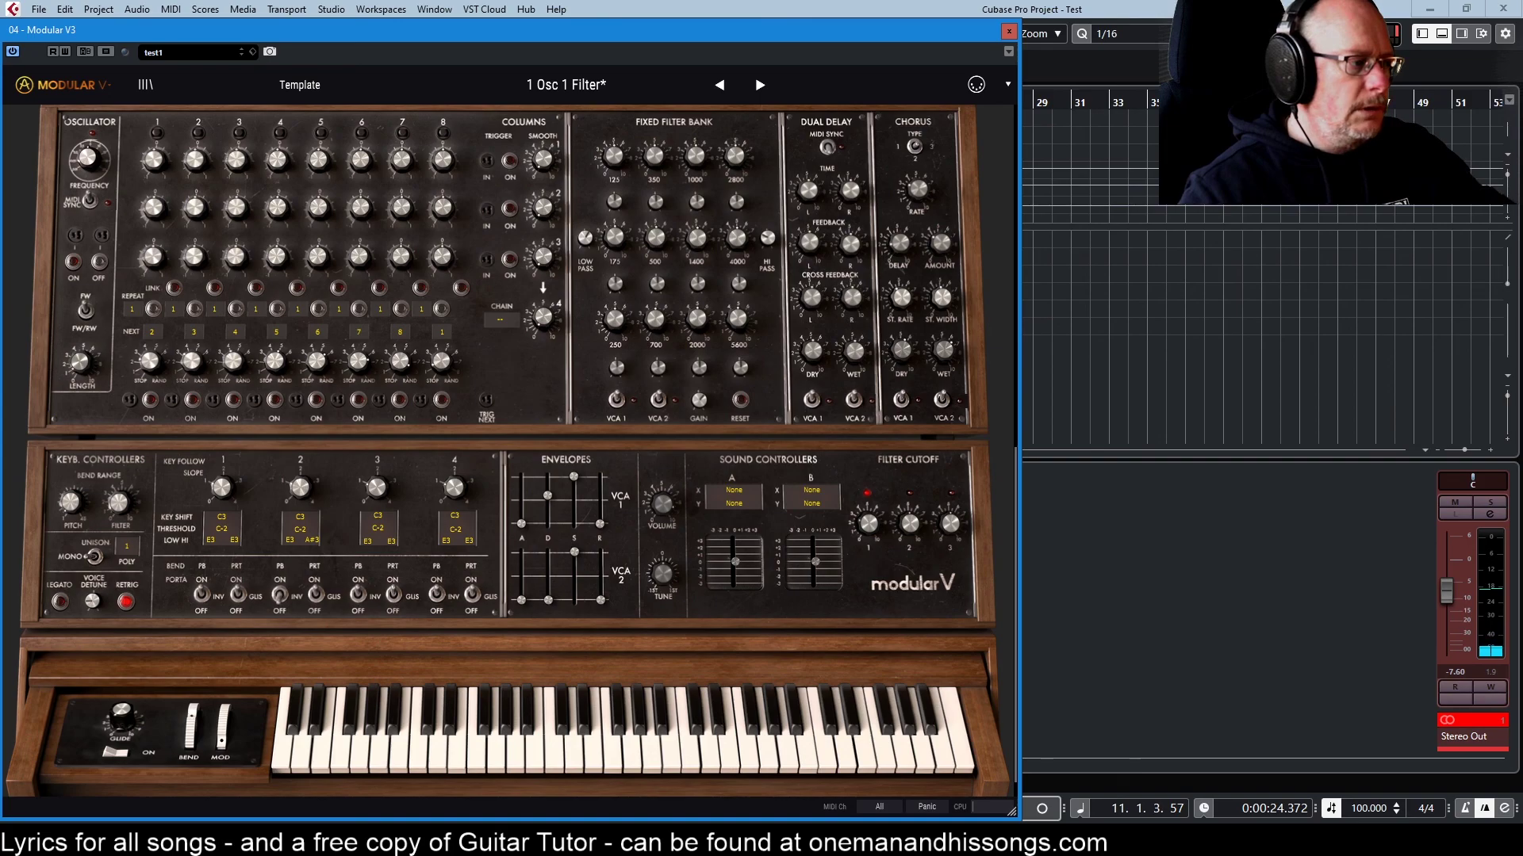
# Try the positions of the portamento switch for Key Follow 2.
pyautogui.scroll(-1, 279, 589)
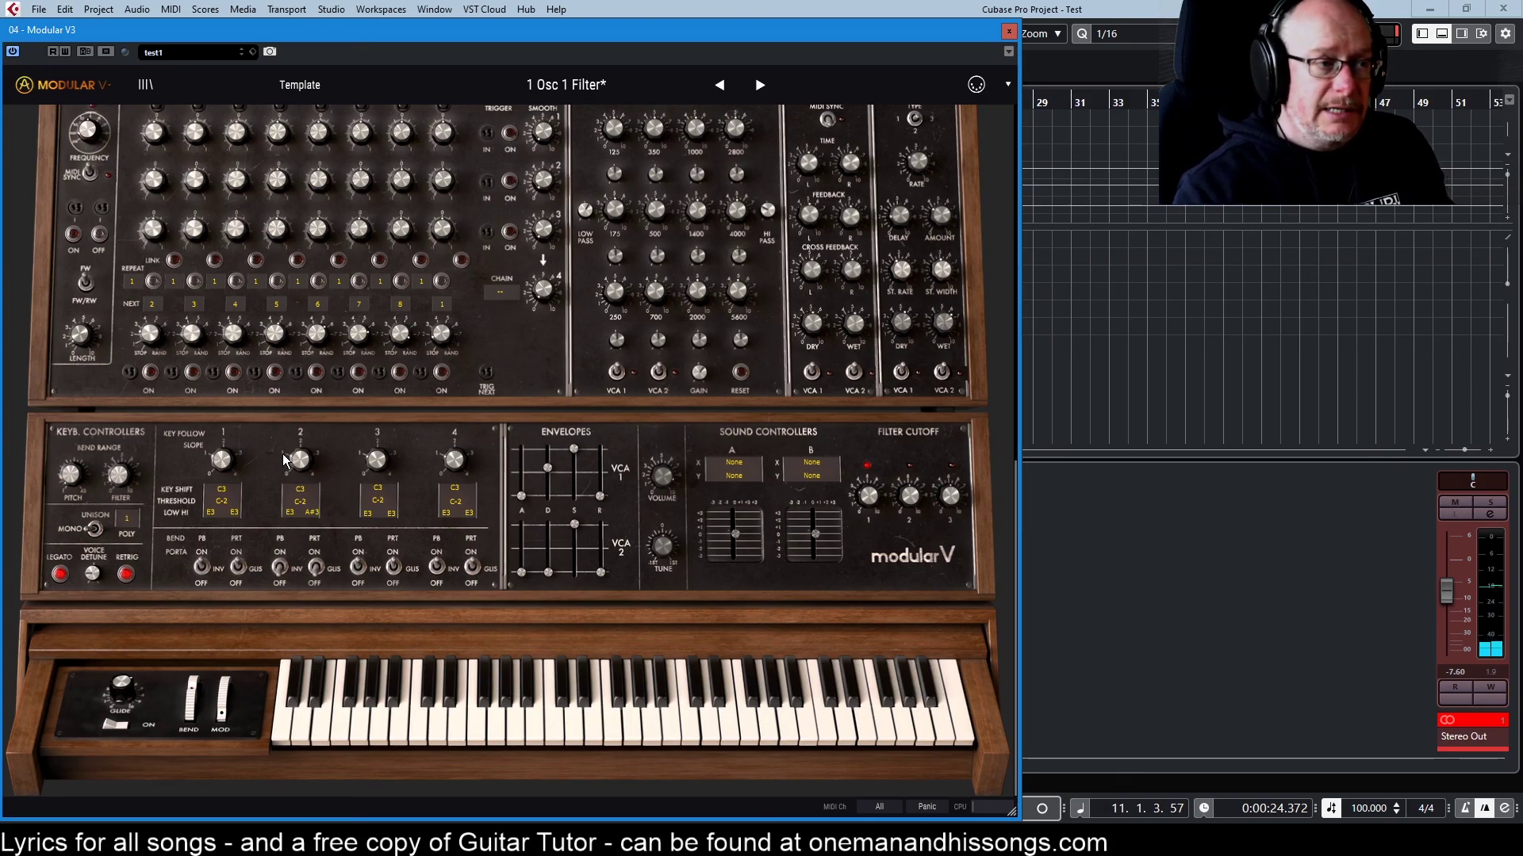
pyautogui.scroll(1, 559, 232)
pyautogui.scroll(10, 558, 231)
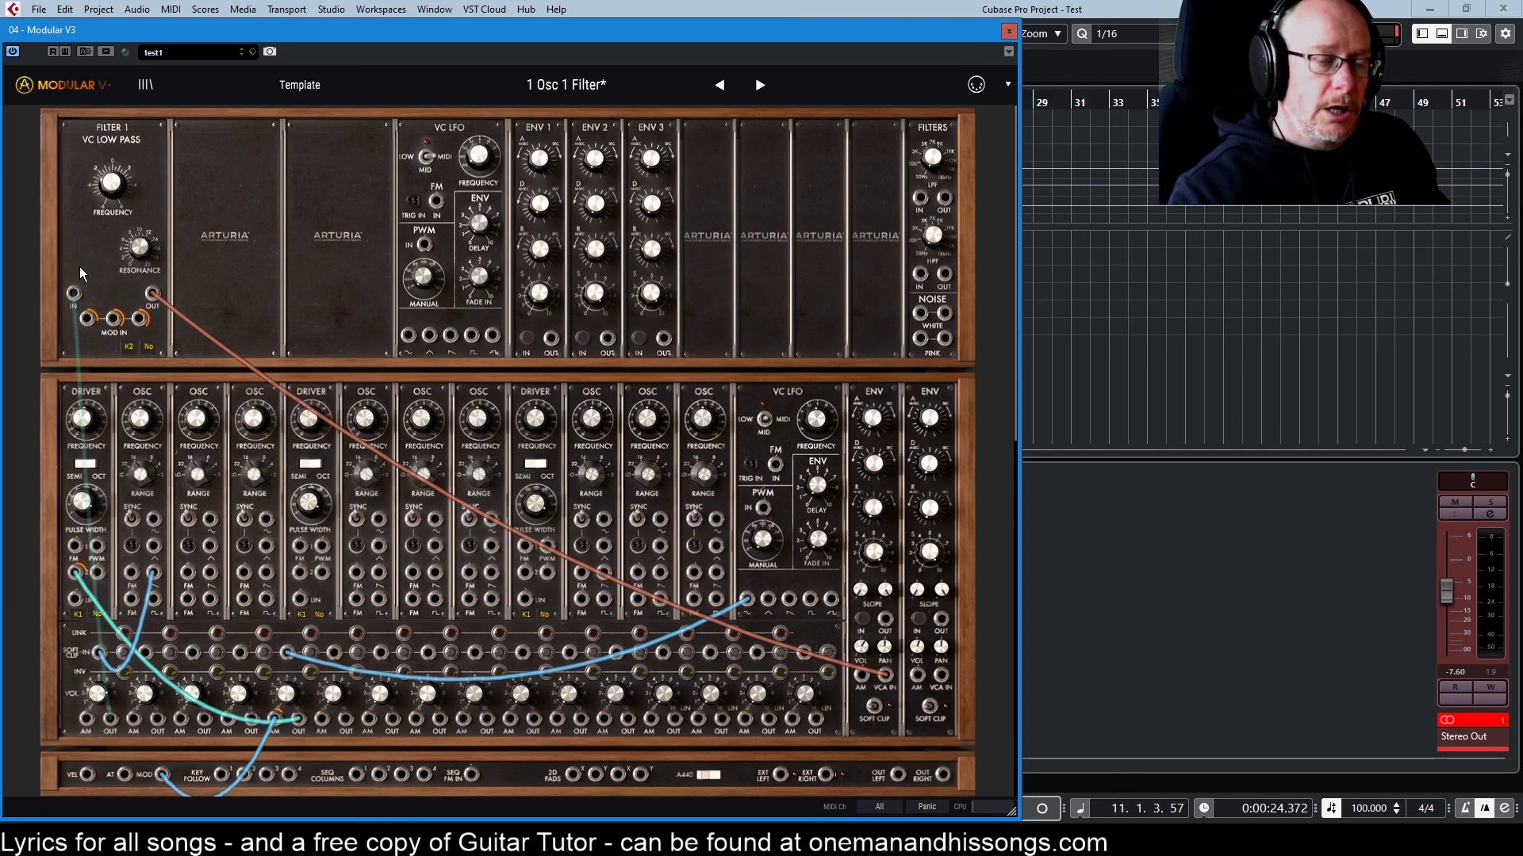
pyautogui.scroll(-10, 499, 544)
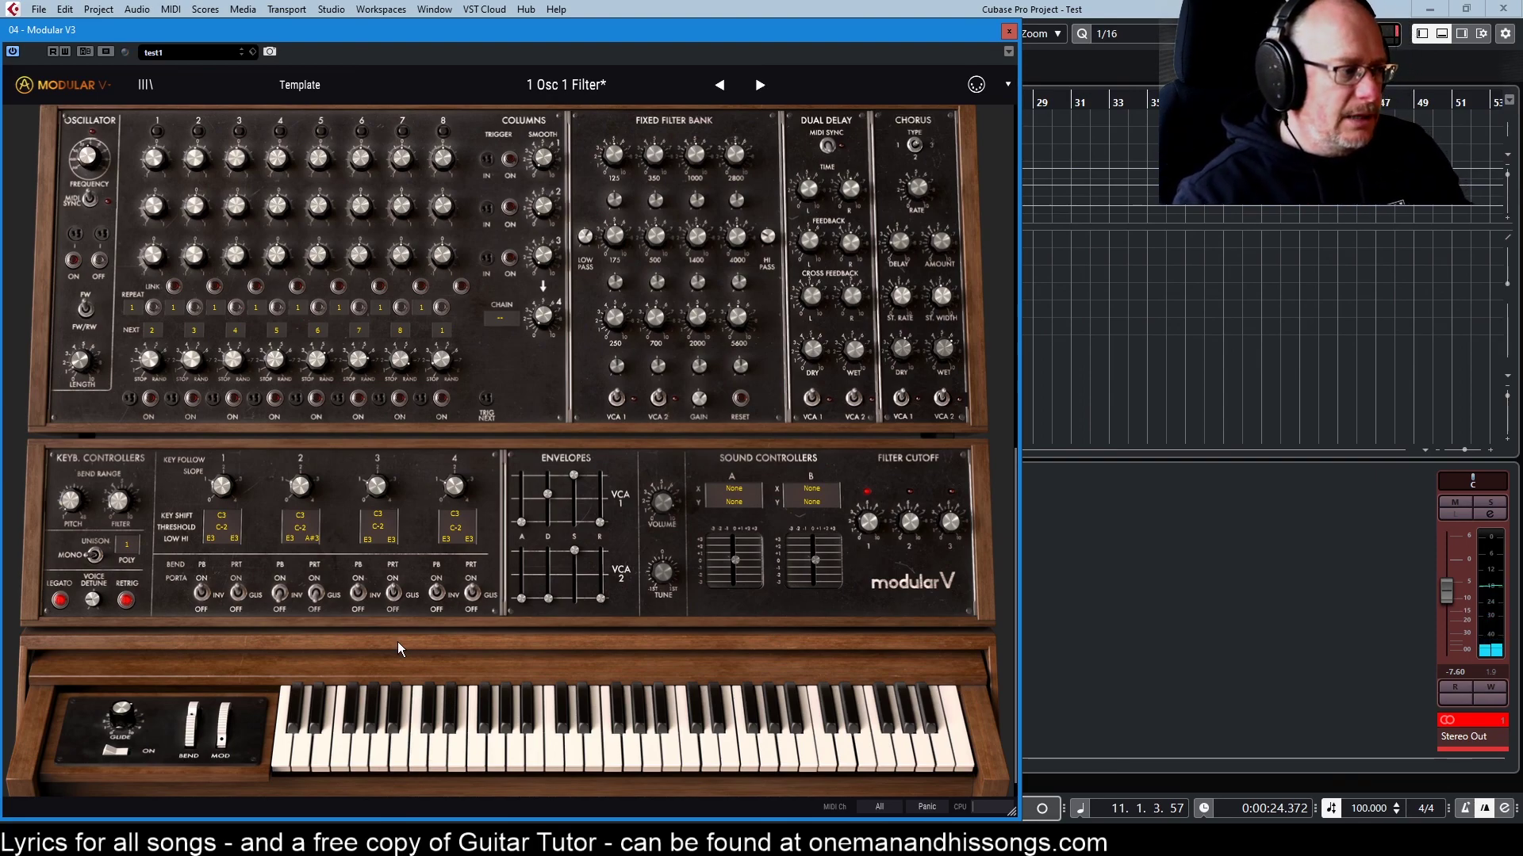
pyautogui.click(316, 594)
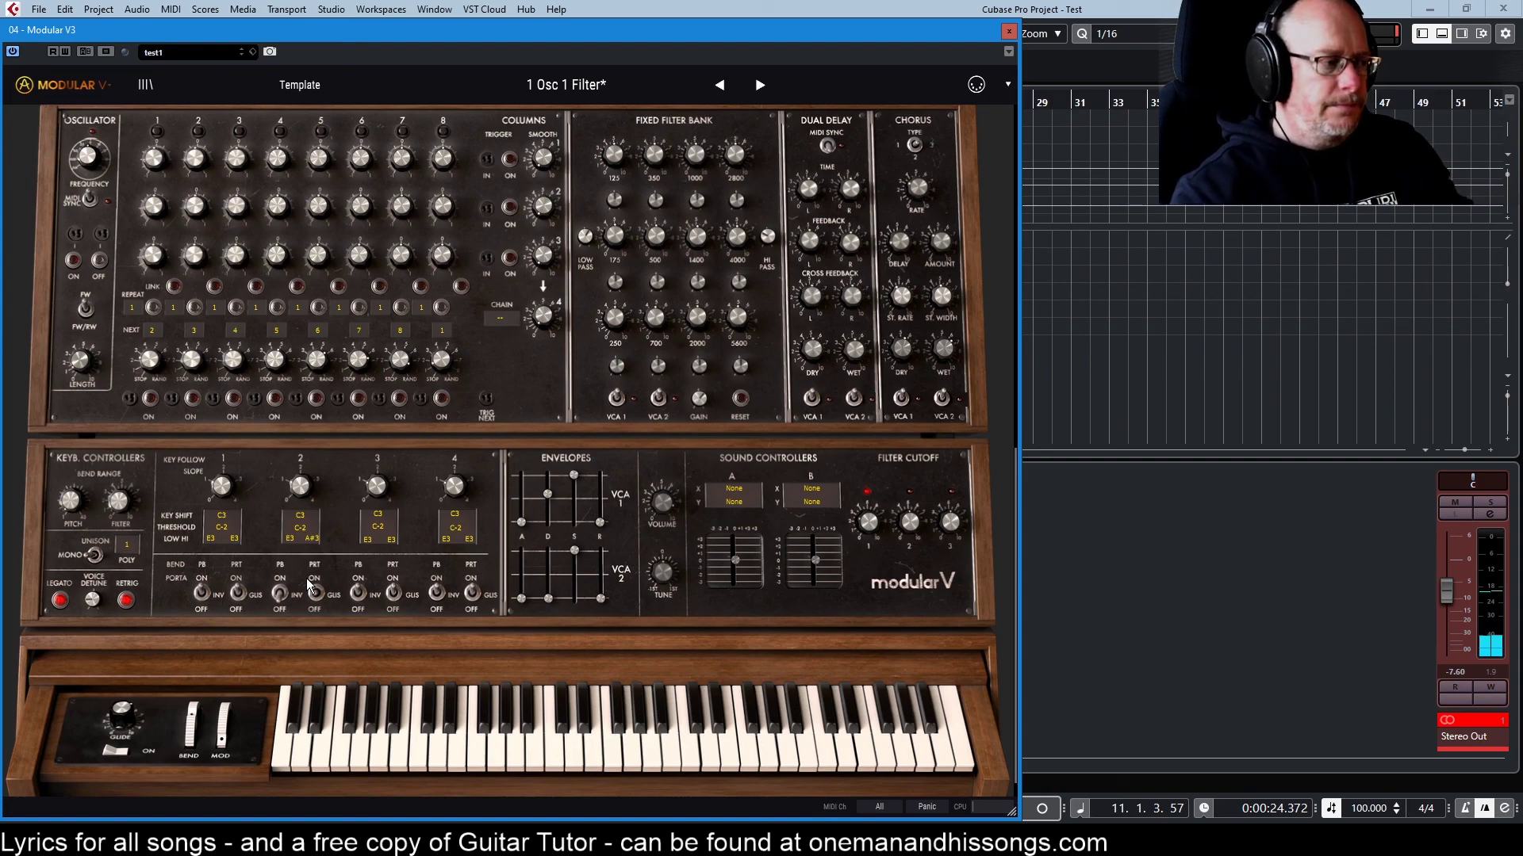
pyautogui.click(315, 593)
pyautogui.click(316, 593)
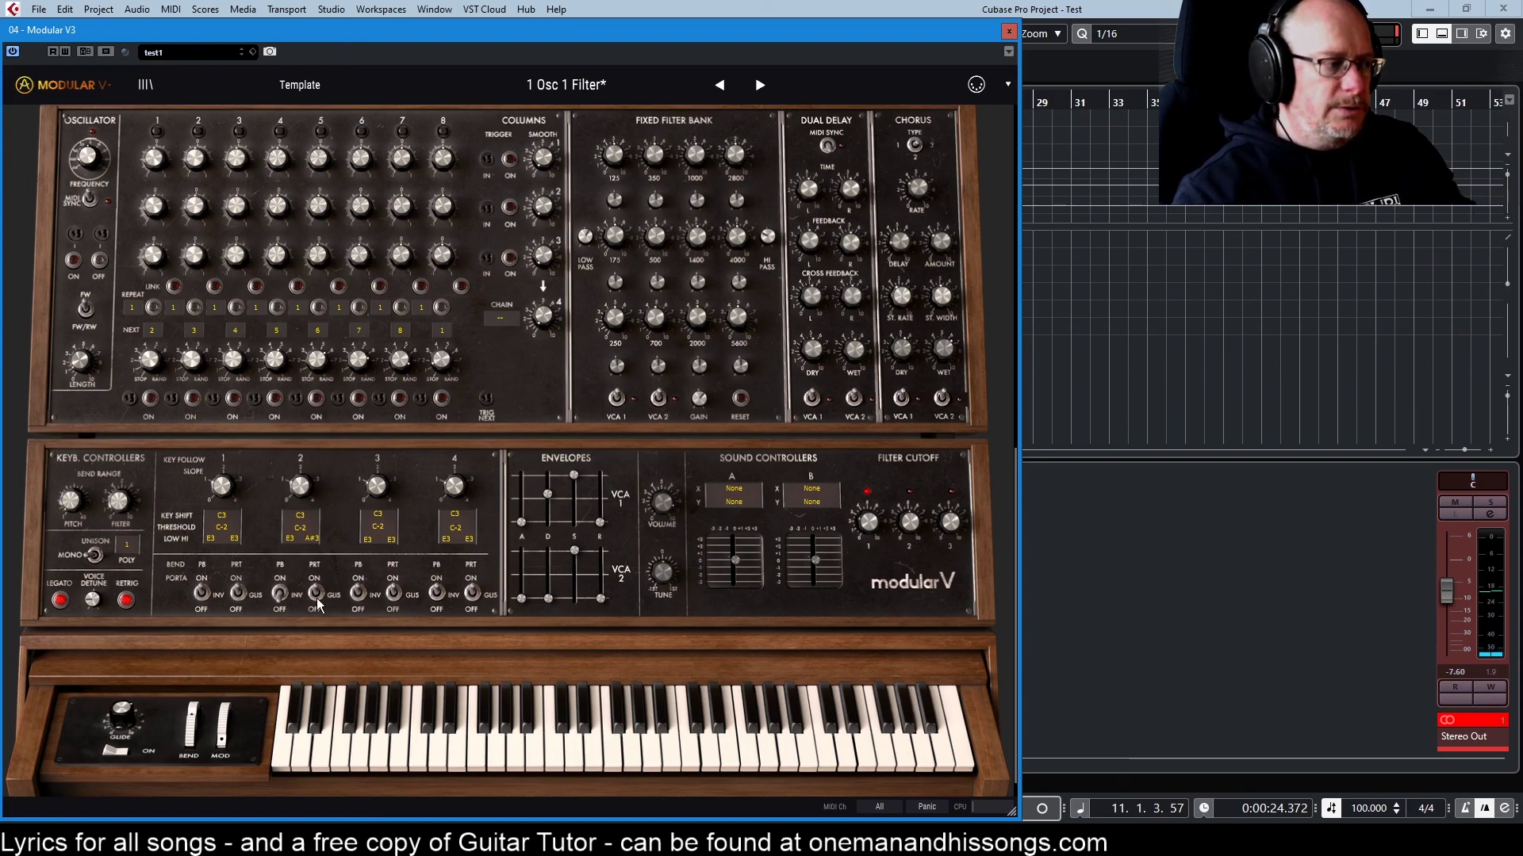